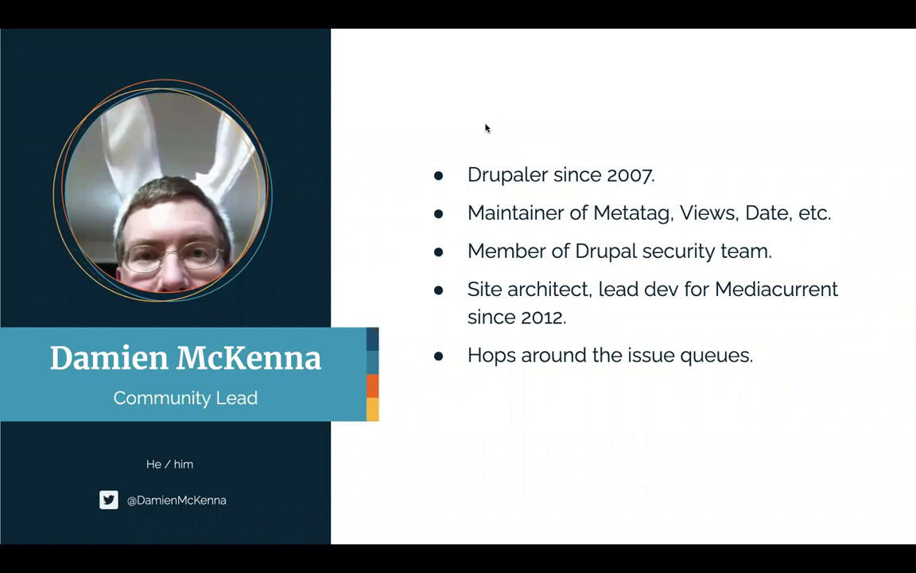
# Advance the Contrib Half Hour deck to slide 6, Who We Are, about Mediacurrent.
pyautogui.press('Right')
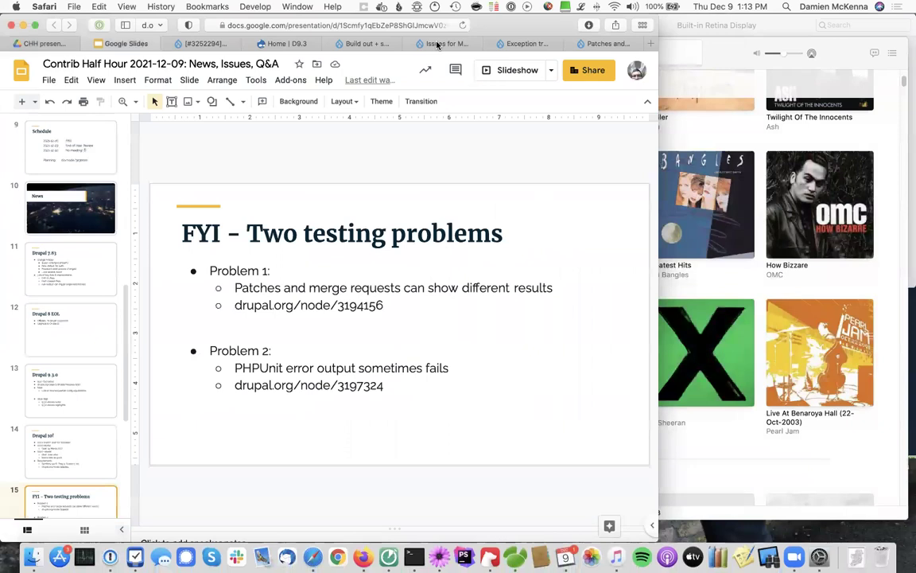
# Switch to issue 3197324, 'Exception trace cannot be serialized because of closure', and read through it.
pyautogui.click(530, 45)
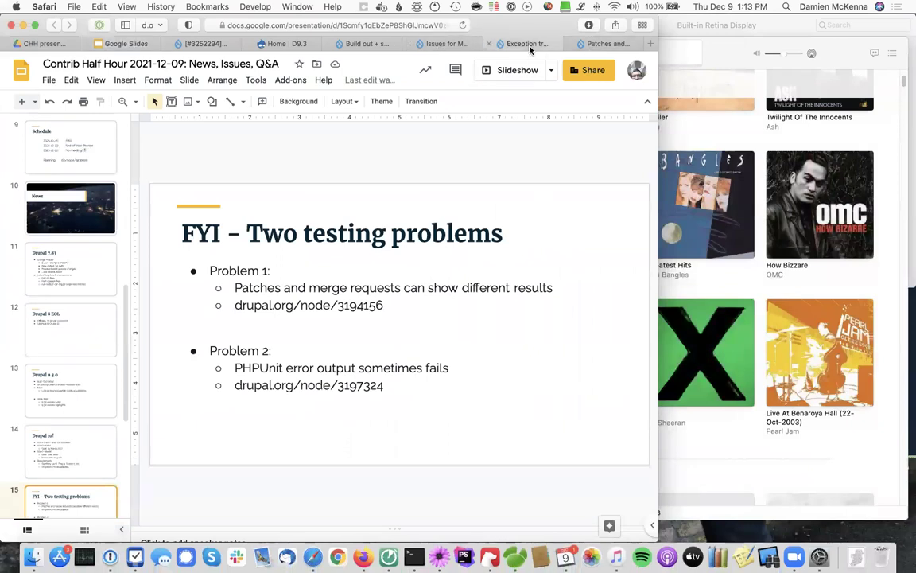
pyautogui.scroll(-5, 404, 357)
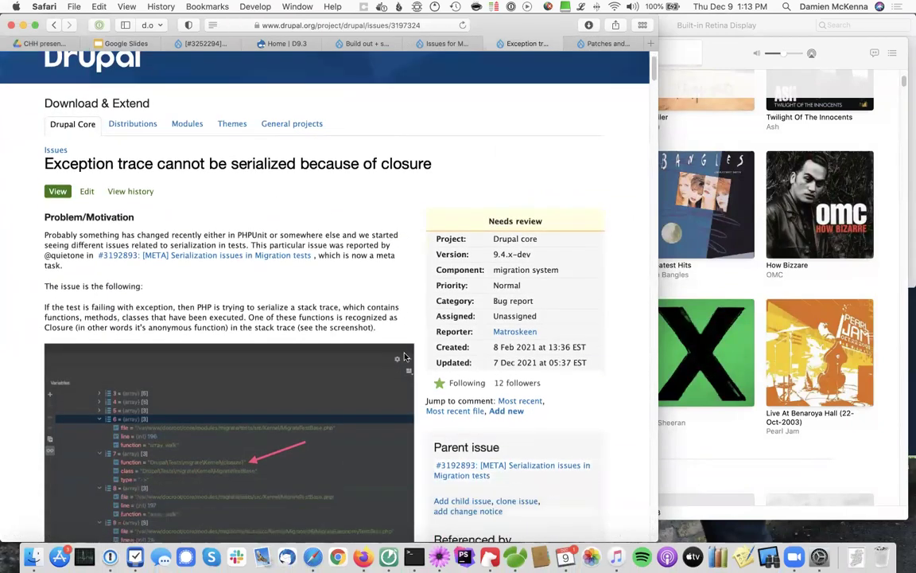
pyautogui.scroll(-8, 405, 356)
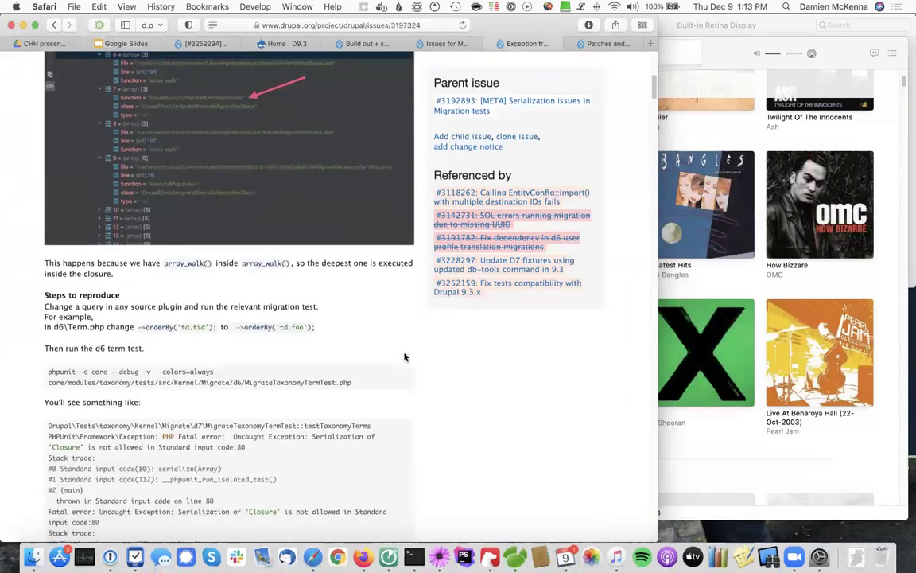
pyautogui.scroll(-2, 422, 325)
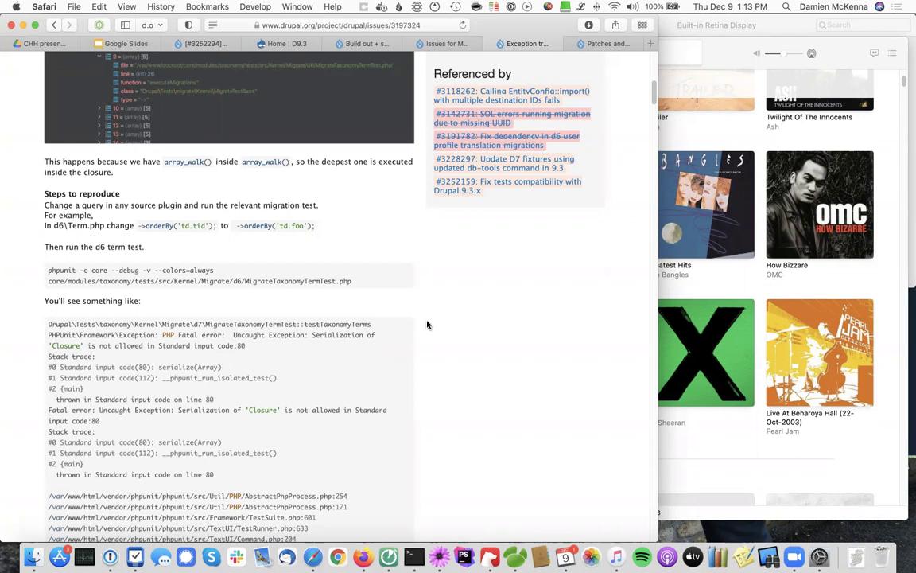
pyautogui.scroll(15, 427, 324)
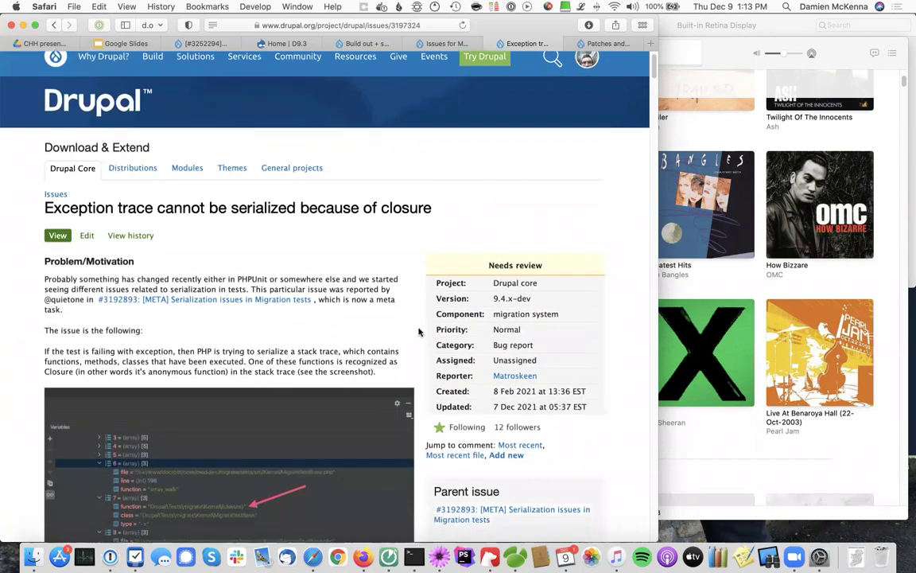
pyautogui.scroll(-2, 419, 332)
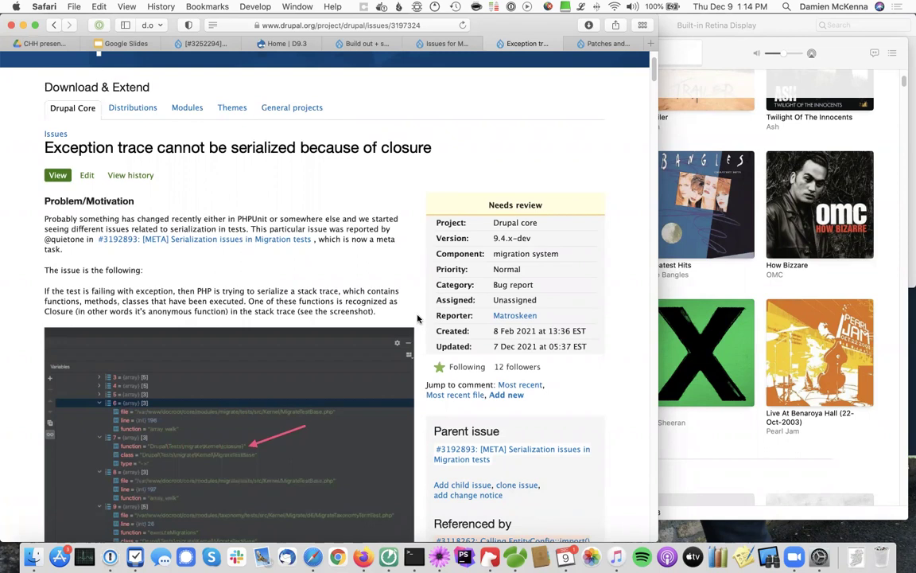
pyautogui.scroll(-4, 417, 319)
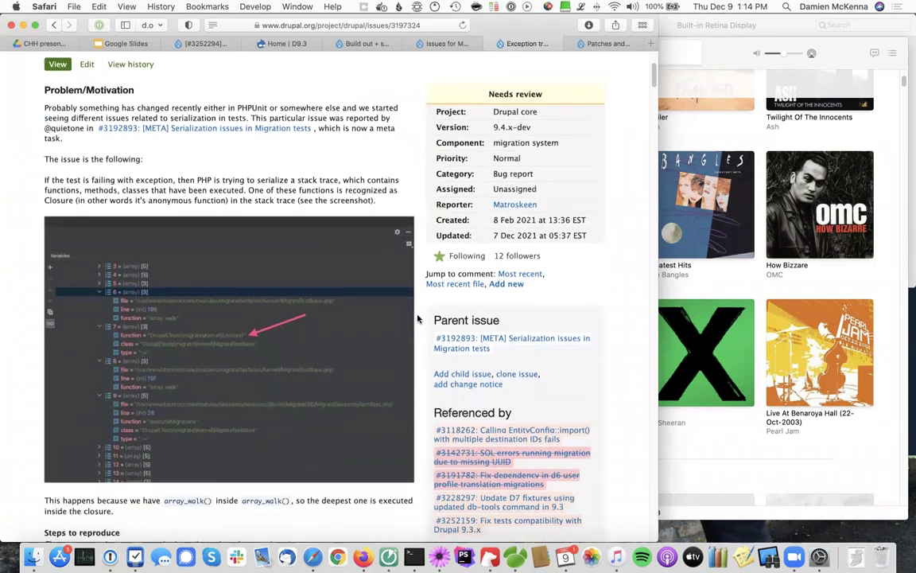
pyautogui.scroll(-1, 419, 321)
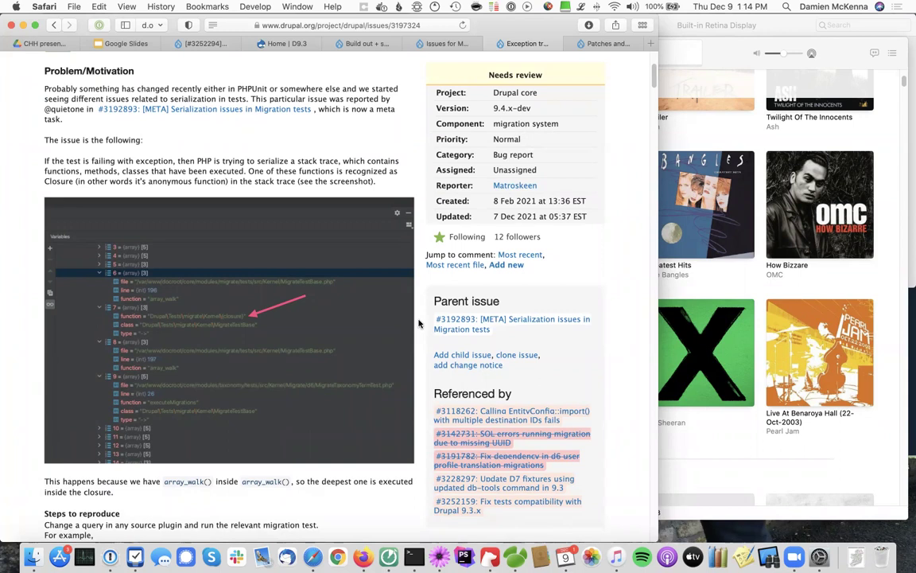
pyautogui.scroll(-3, 420, 323)
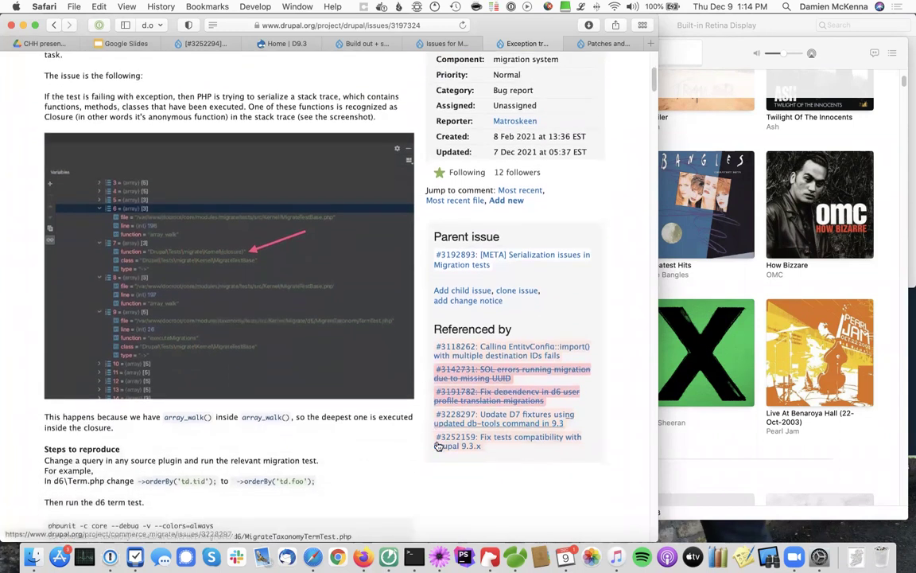
# Open issue #3252159 in a new tab and review its 3-fail PHP 8.0 test log.
pyautogui.keyDown('super'); pyautogui.click(447, 448); pyautogui.keyUp('super')
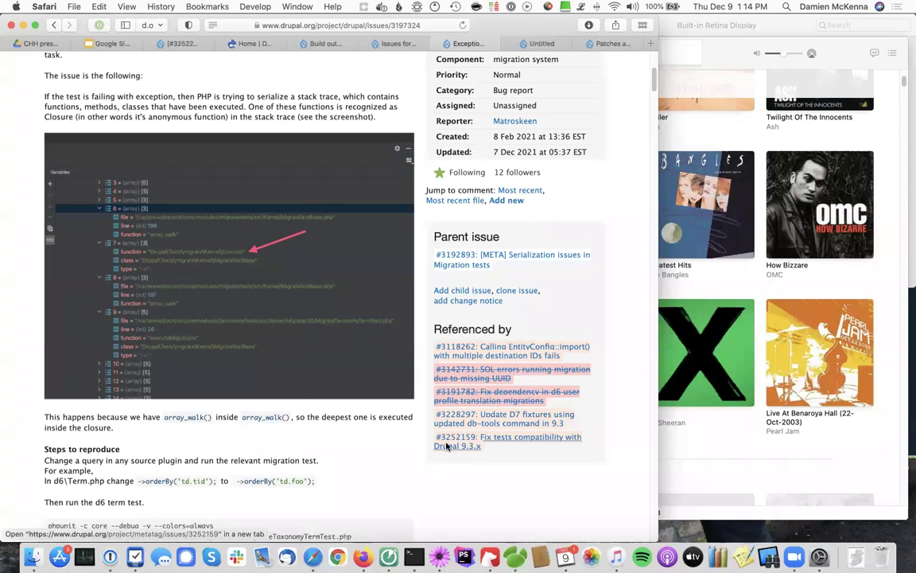
pyautogui.press('super+shift+bracketright')
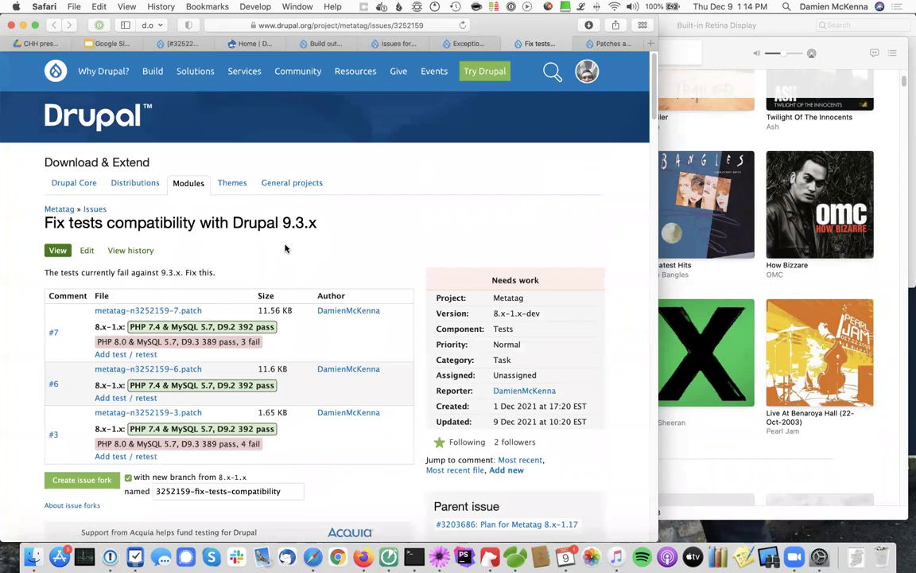
pyautogui.click(254, 342)
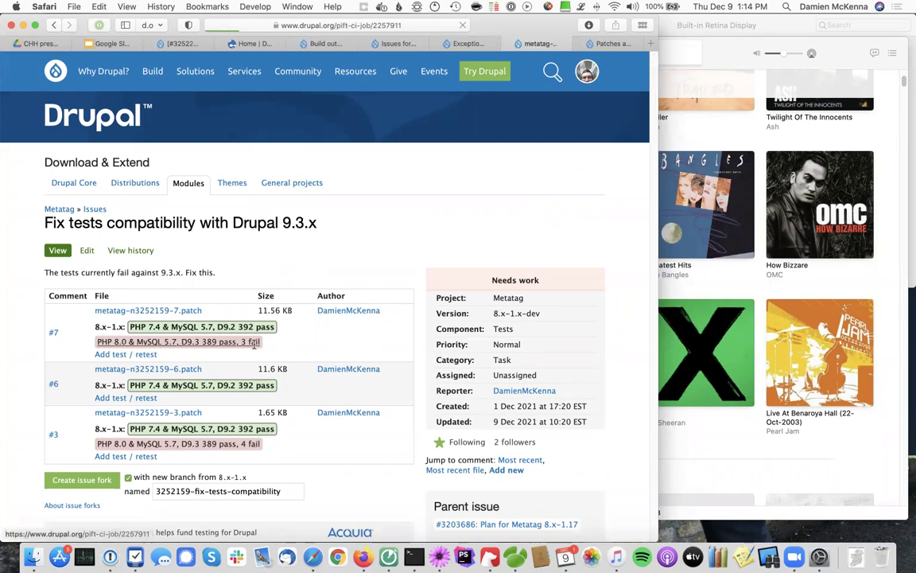
pyautogui.scroll(-5, 383, 143)
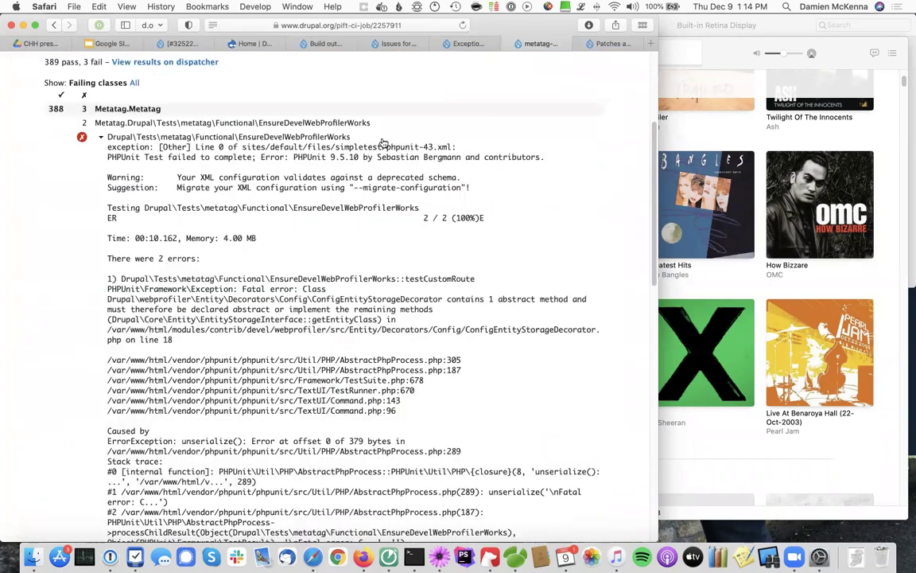
pyautogui.scroll(-7, 300, 401)
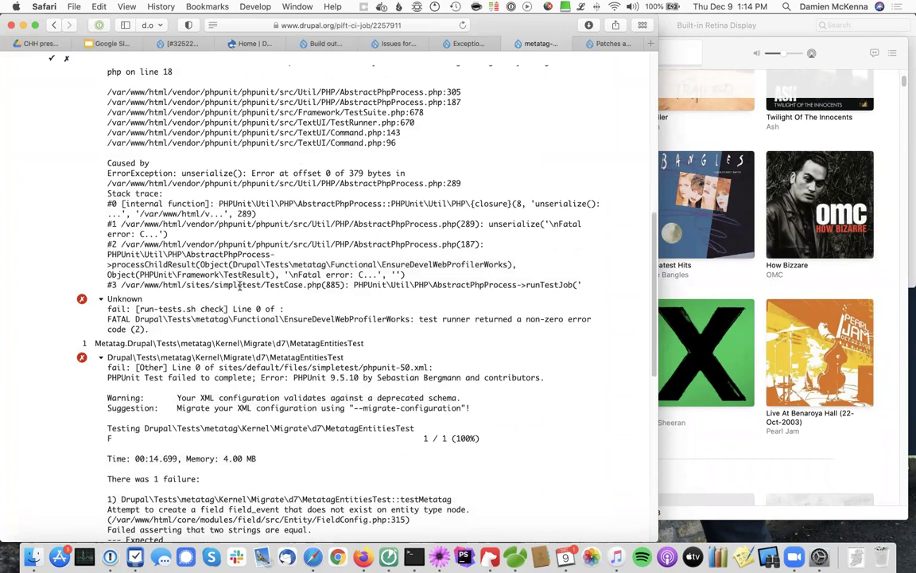
pyautogui.scroll(-4, 209, 330)
pyautogui.scroll(-4, 225, 362)
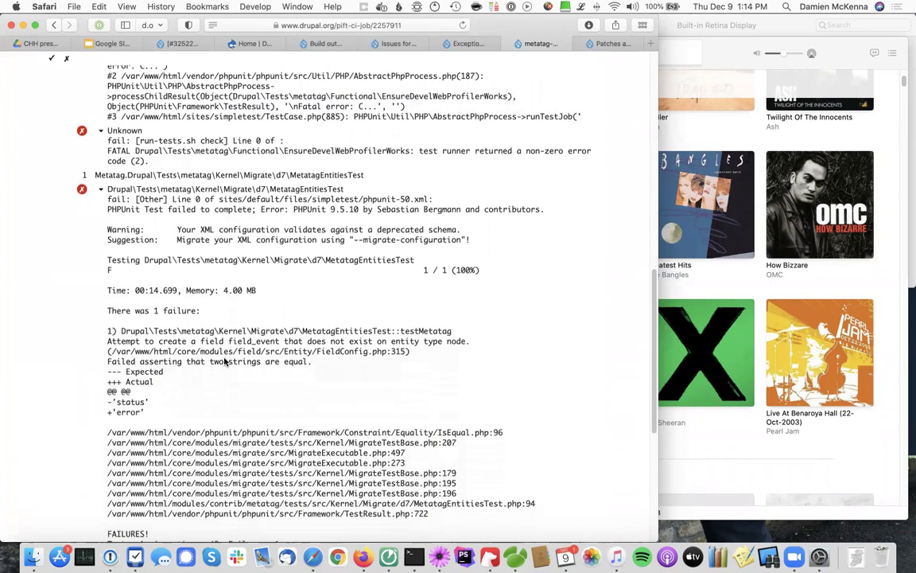
pyautogui.scroll(10, 225, 358)
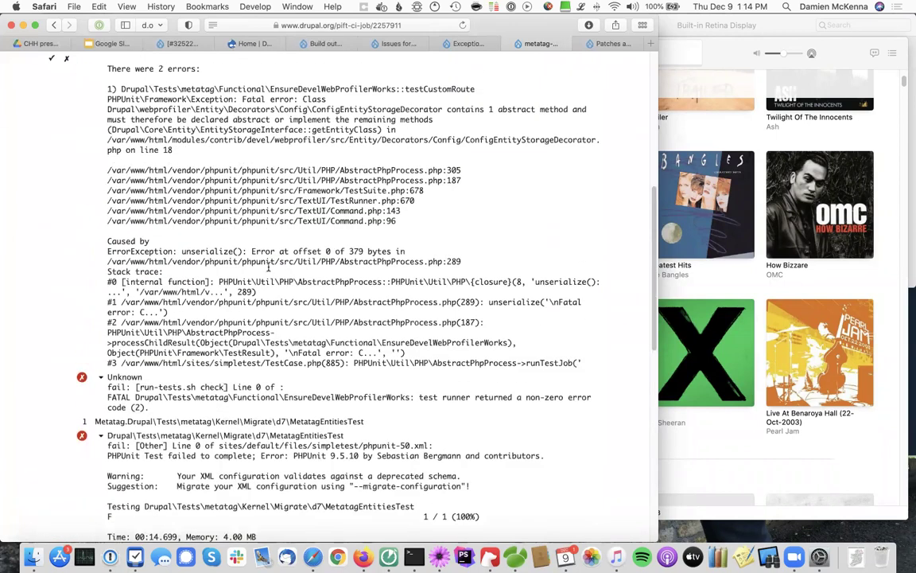
pyautogui.scroll(2, 294, 185)
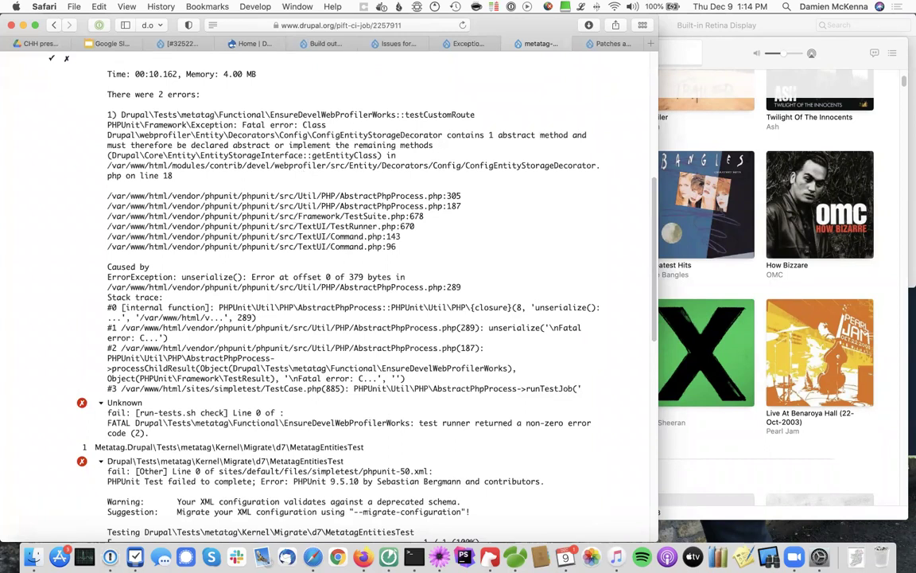
pyautogui.press('super+bracketleft')
# Review the 4-fail PHP 8.0 test log for patch 3, then return to the issue.
pyautogui.scroll(-3, 202, 393)
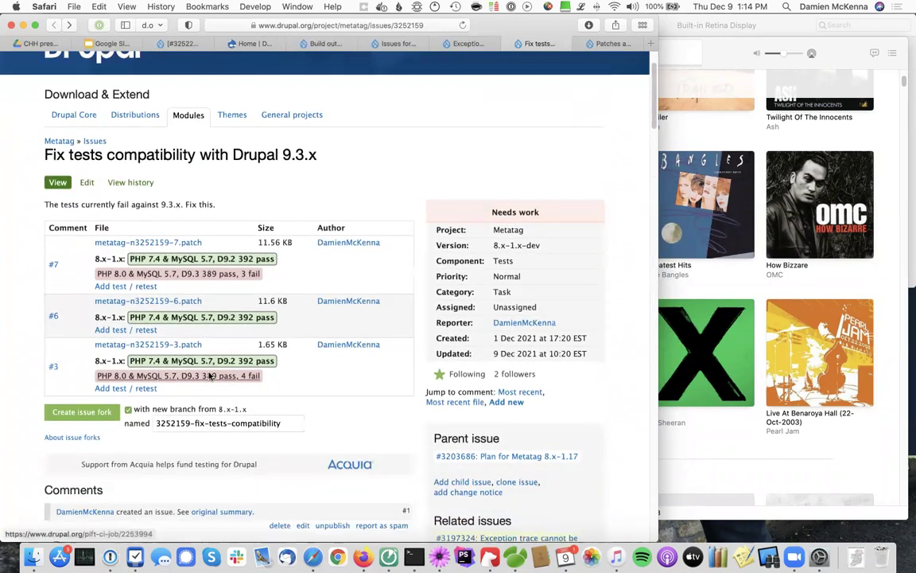
pyautogui.click(210, 376)
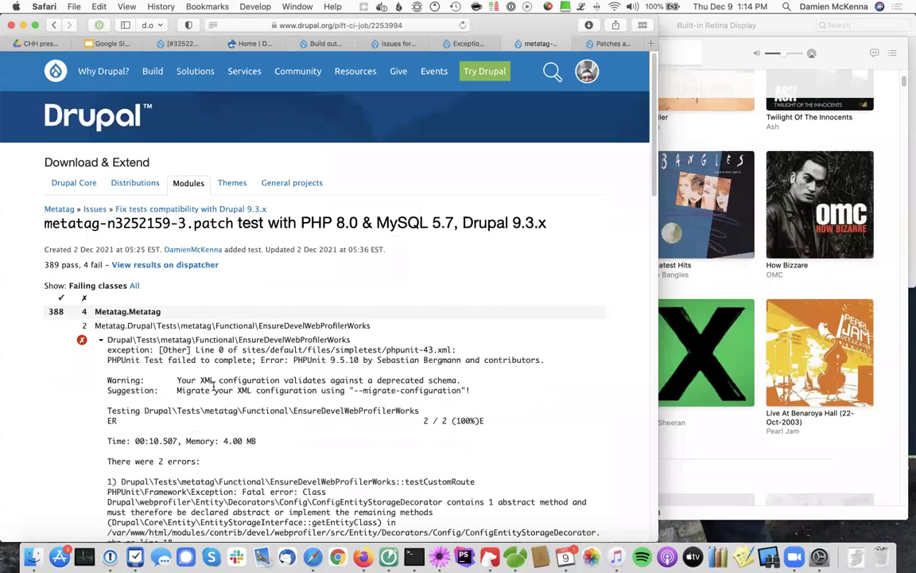
pyautogui.scroll(-5, 316, 368)
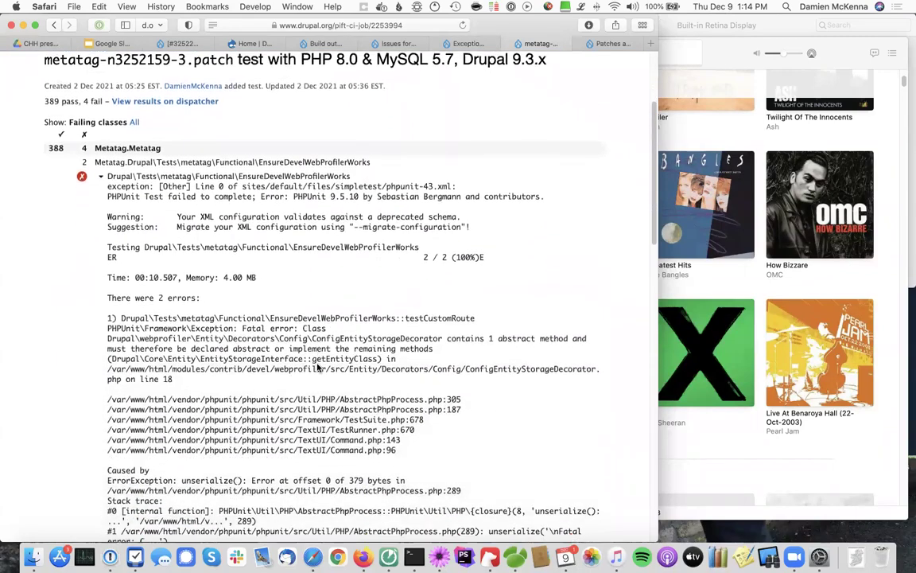
pyautogui.scroll(-15, 317, 367)
pyautogui.scroll(5, 159, 221)
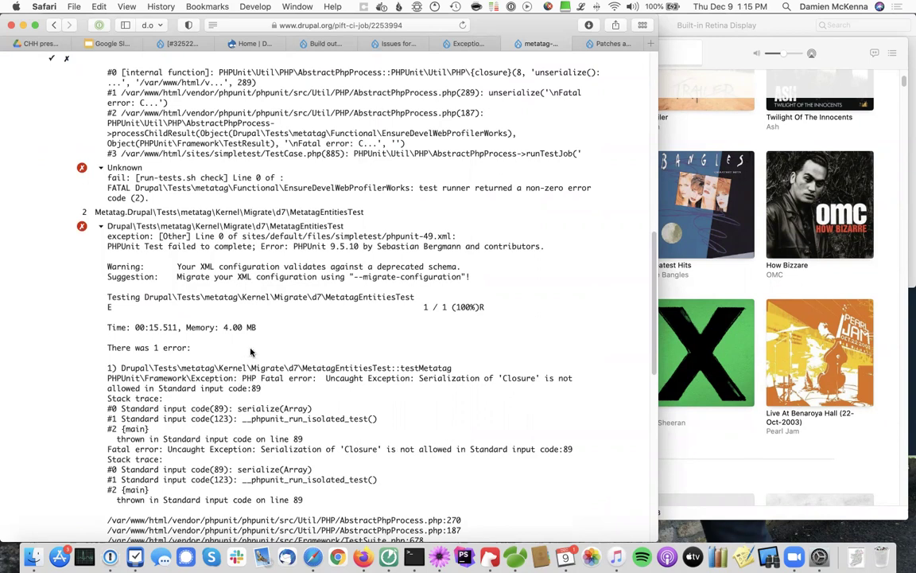
pyautogui.press('super+bracketleft')
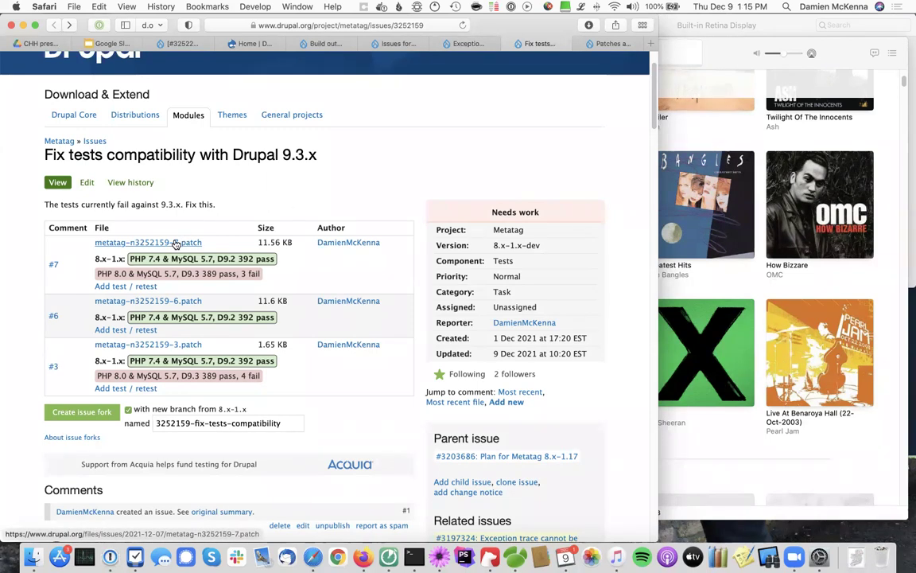
pyautogui.click(176, 243)
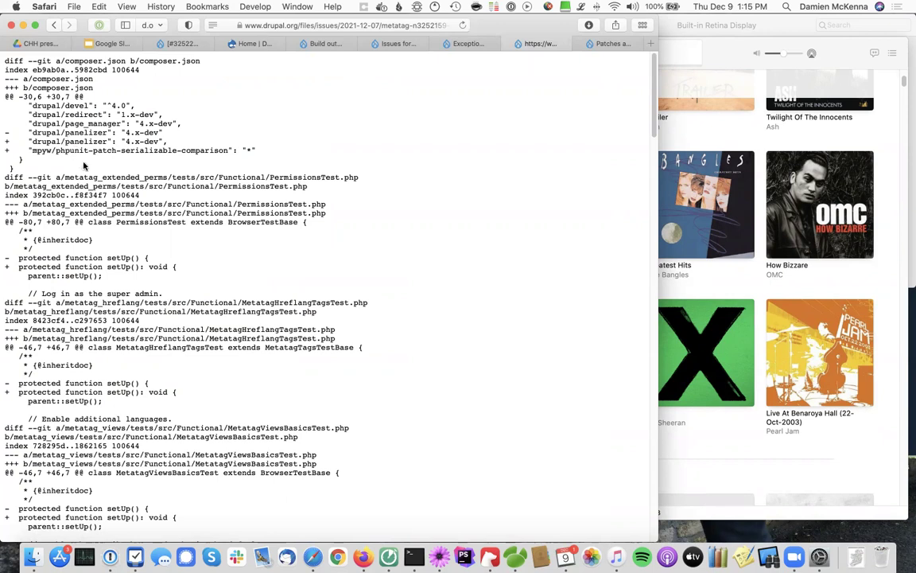
pyautogui.press('super+bracketleft')
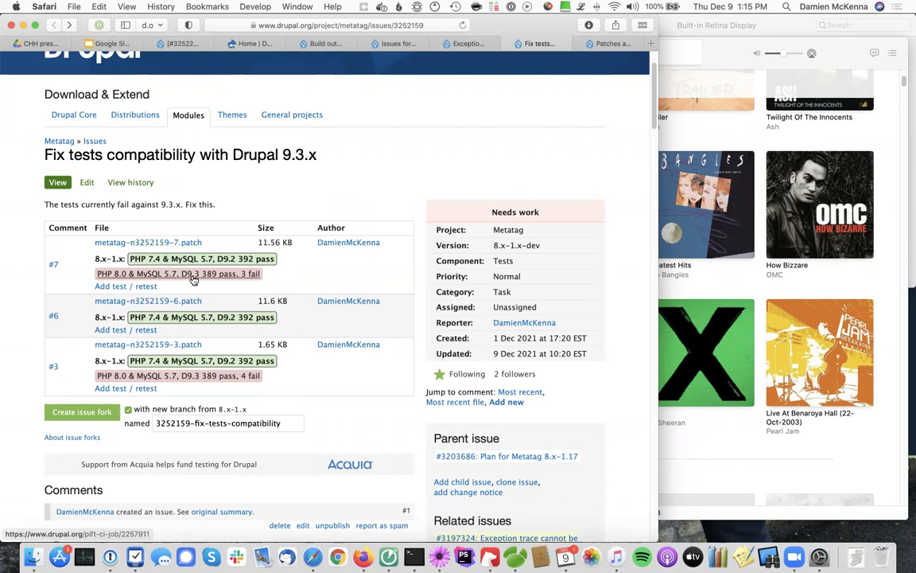
# Check the PHP 8.0 test log for patch 7, then return to the Fix tests issue.
pyautogui.click(193, 280)
pyautogui.scroll(-10, 282, 314)
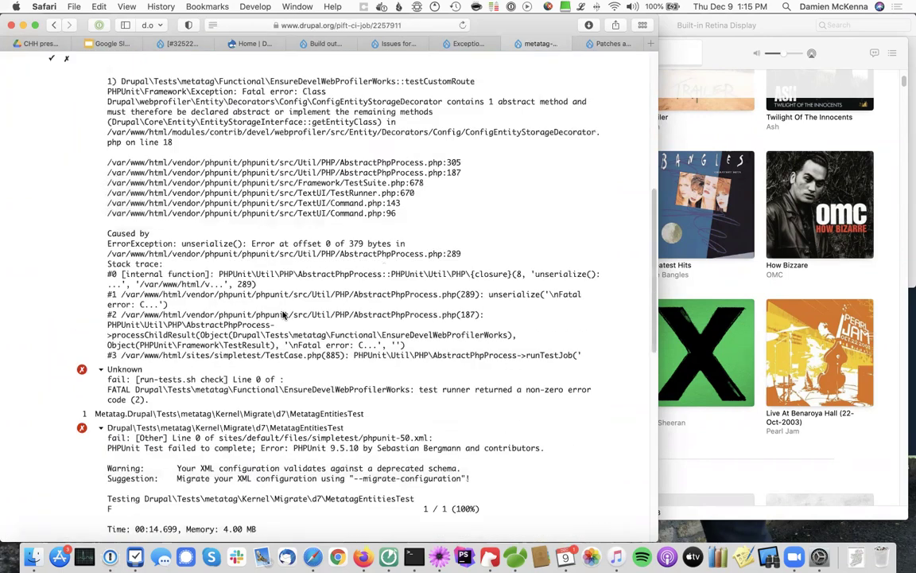
pyautogui.scroll(-5, 282, 314)
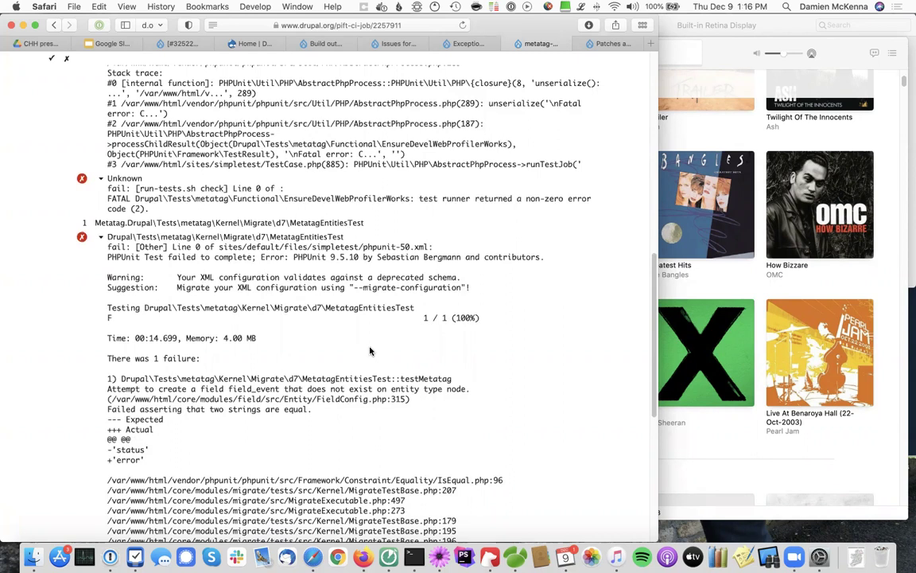
pyautogui.press('super+bracketleft')
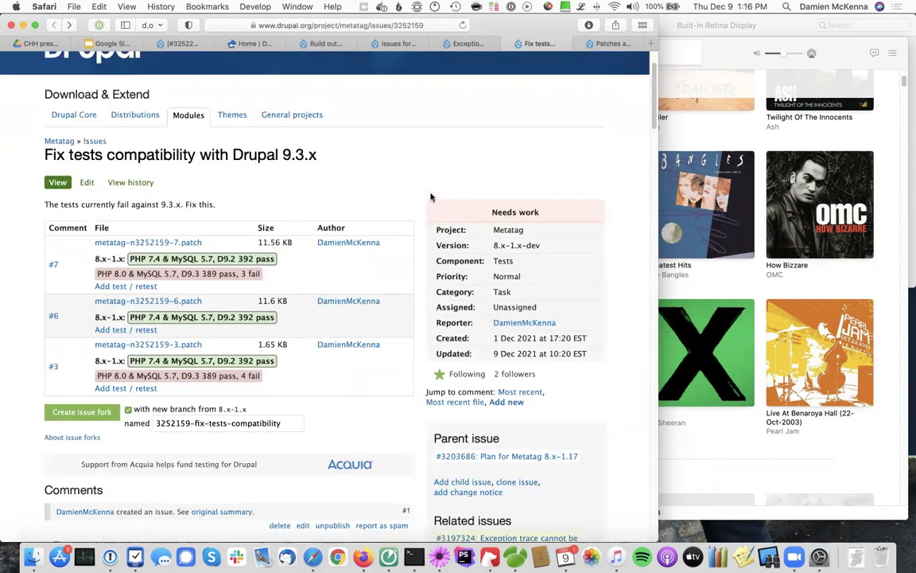
# Skim the serialization-exception issue, then move to the 'Build out + style the user profile page' tab.
pyautogui.press('super+shift+bracketleft')
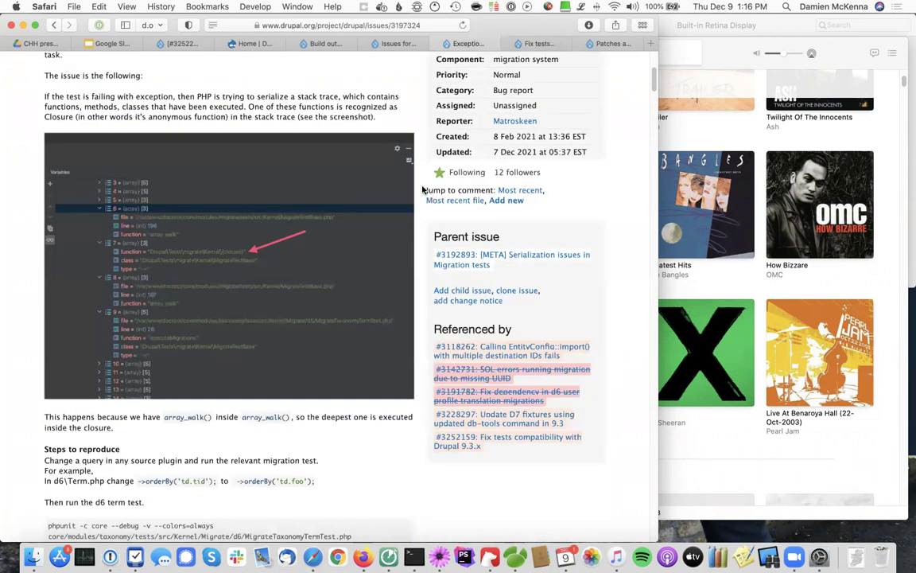
pyautogui.scroll(-2, 420, 191)
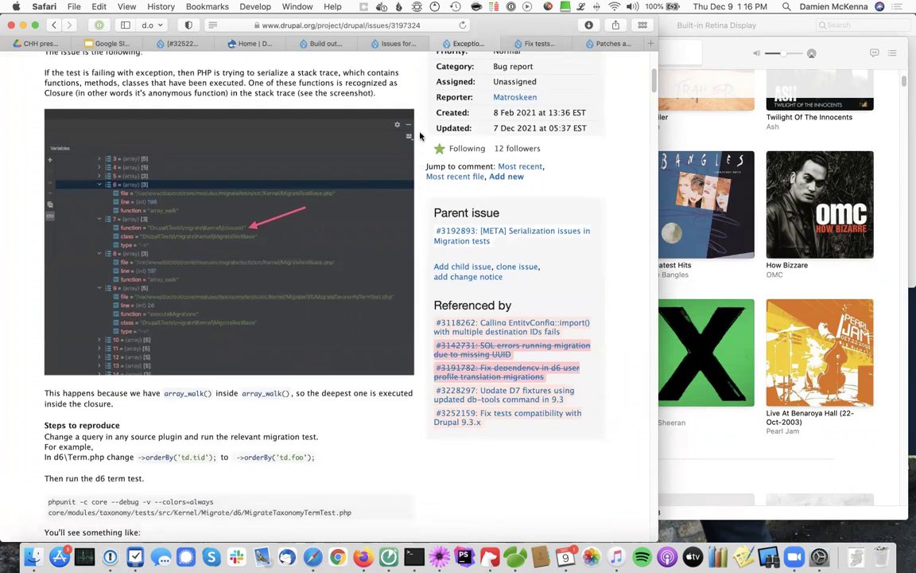
pyautogui.scroll(-1, 420, 136)
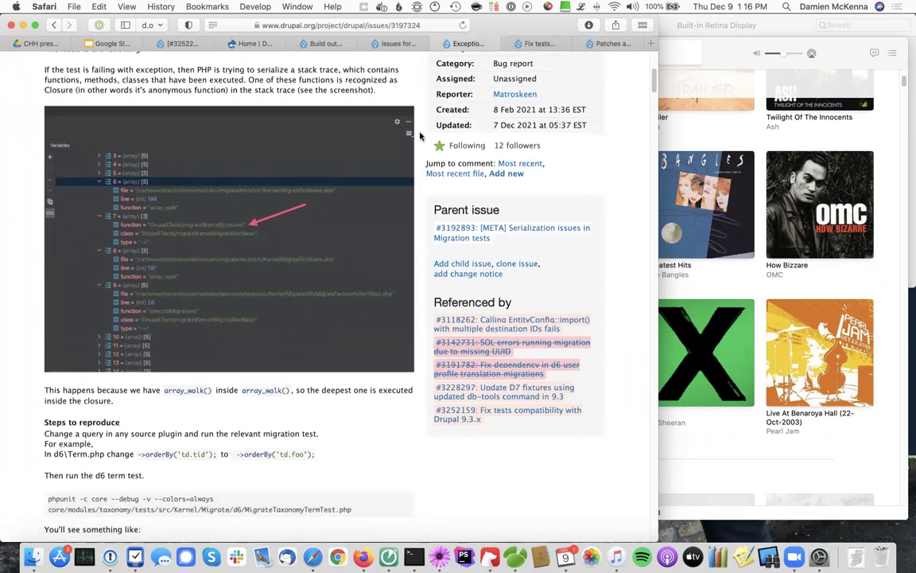
pyautogui.hotkey('ctrl', 'shift', 'Tab')
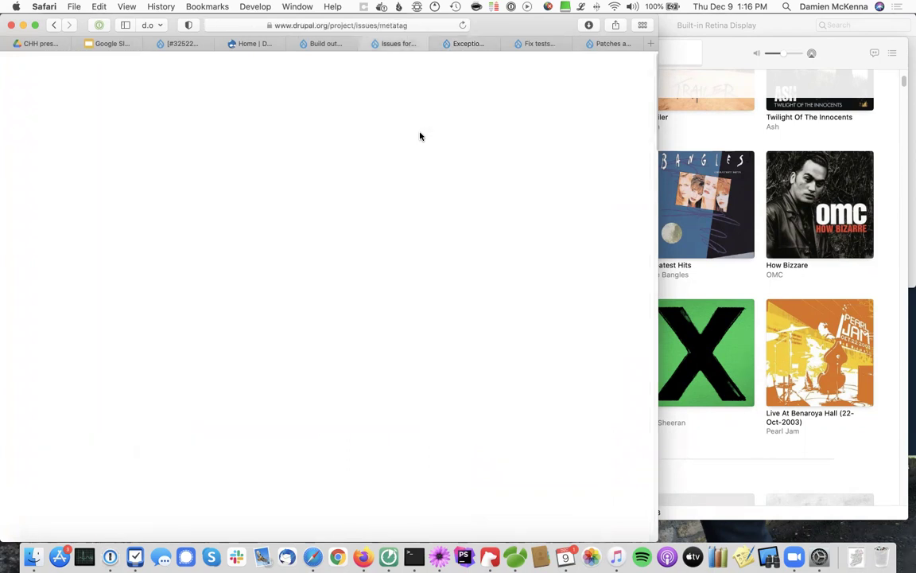
pyautogui.hotkey('ctrl', 'Tab')
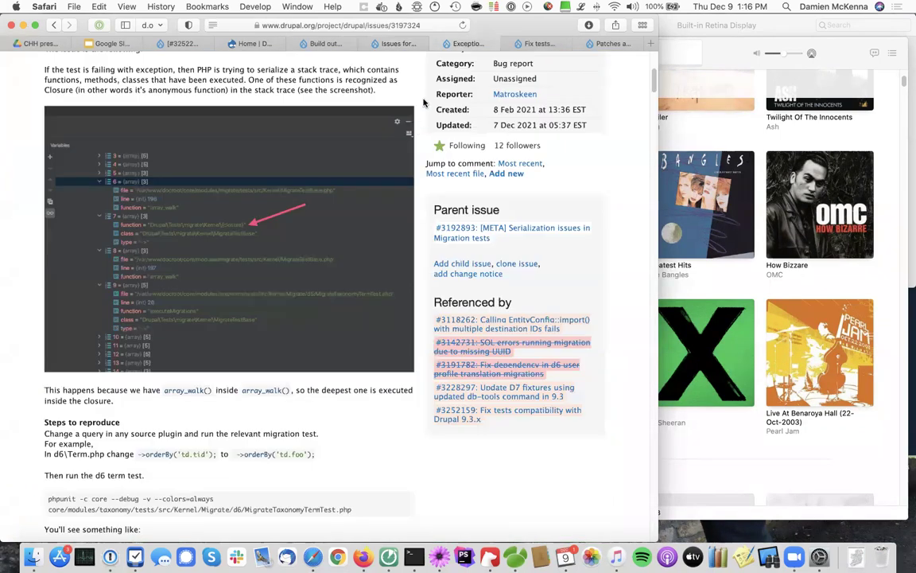
pyautogui.hotkey('ctrl', 'shift', 'Tab')
pyautogui.hotkey('ctrl', 'shift', 'Tab')
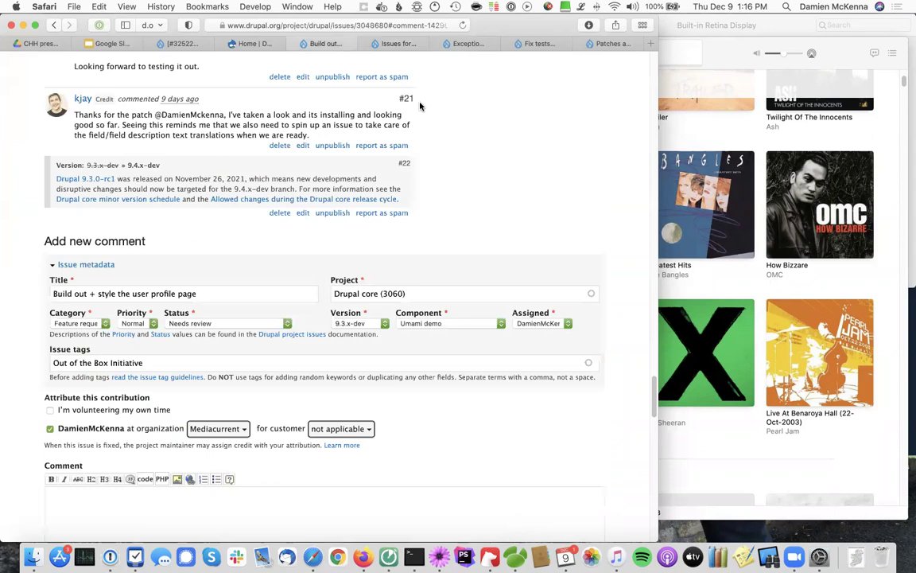
# Switch to the Contrib Half Hour deck and select slide 16, 'News?'.
pyautogui.click(129, 43)
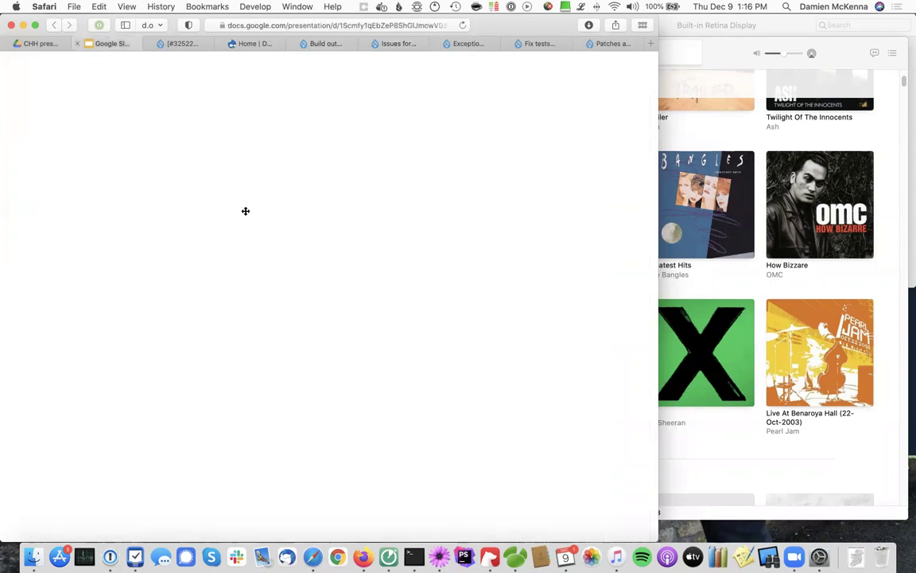
pyautogui.scroll(-5, 88, 355)
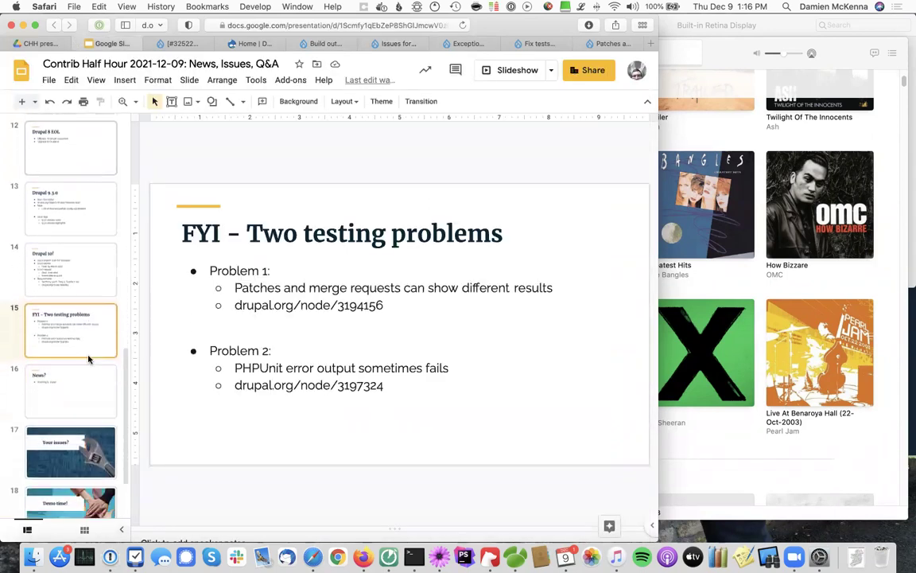
pyautogui.click(84, 375)
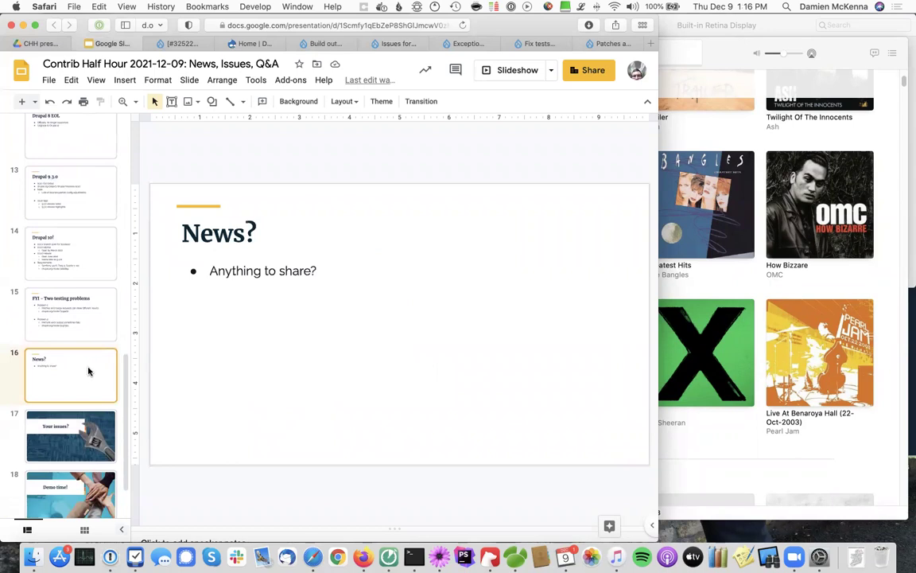
pyautogui.scroll(-1, 88, 372)
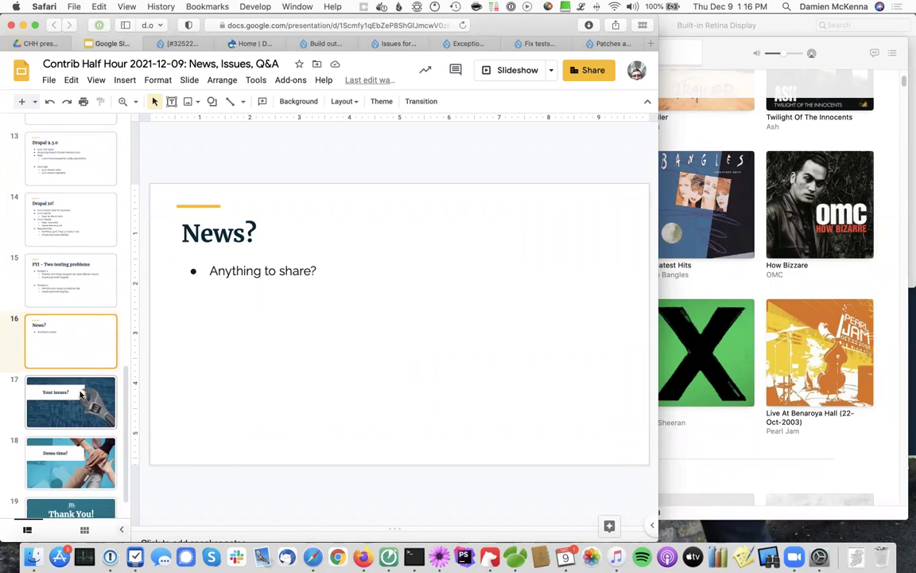
pyautogui.moveTo(80, 395); pyautogui.dragTo(81, 336)
pyautogui.click(81, 336)
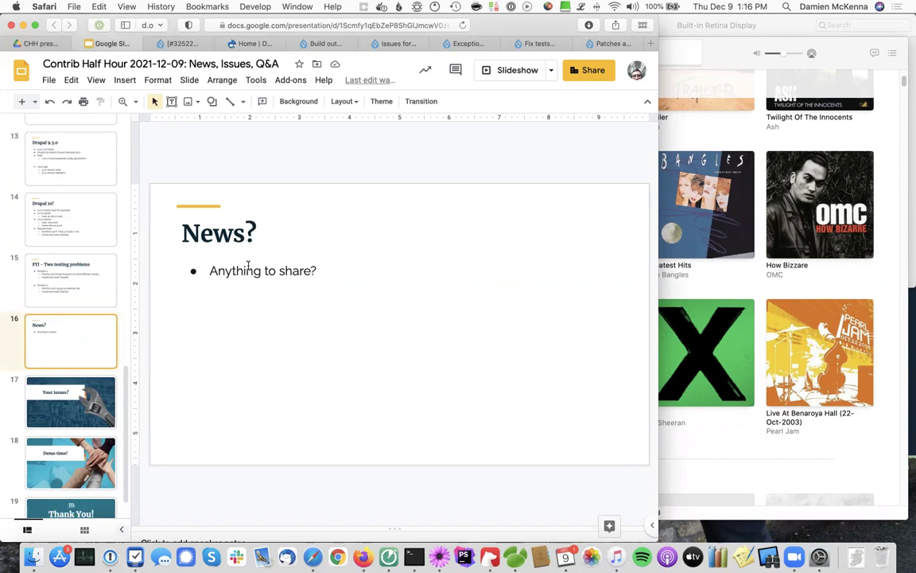
# Load drupal.org/project/livechat in a new tab and scroll through the project page.
pyautogui.press('super+t')
pyautogui.write('drupal.org/p')
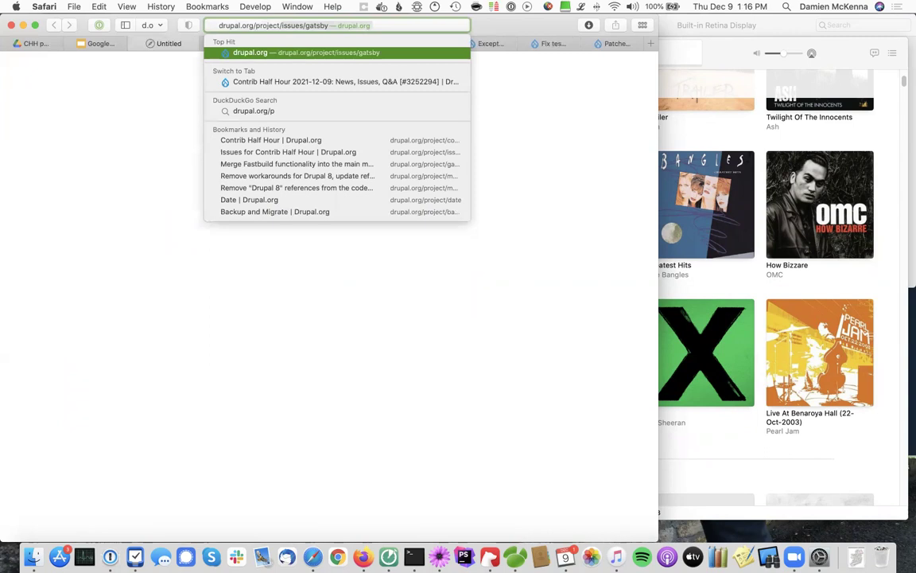
pyautogui.write('roject/livechat')
pyautogui.press('Return')
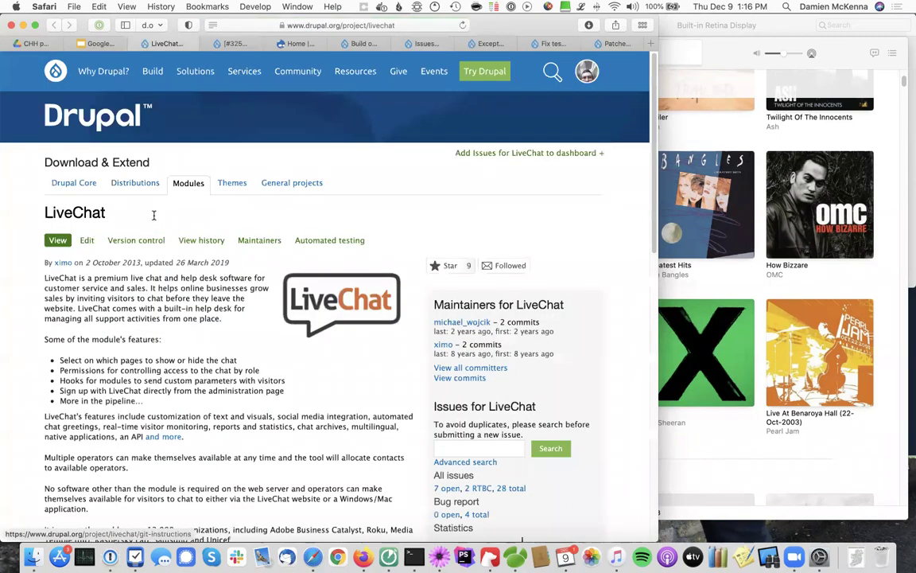
pyautogui.scroll(-3, 154, 216)
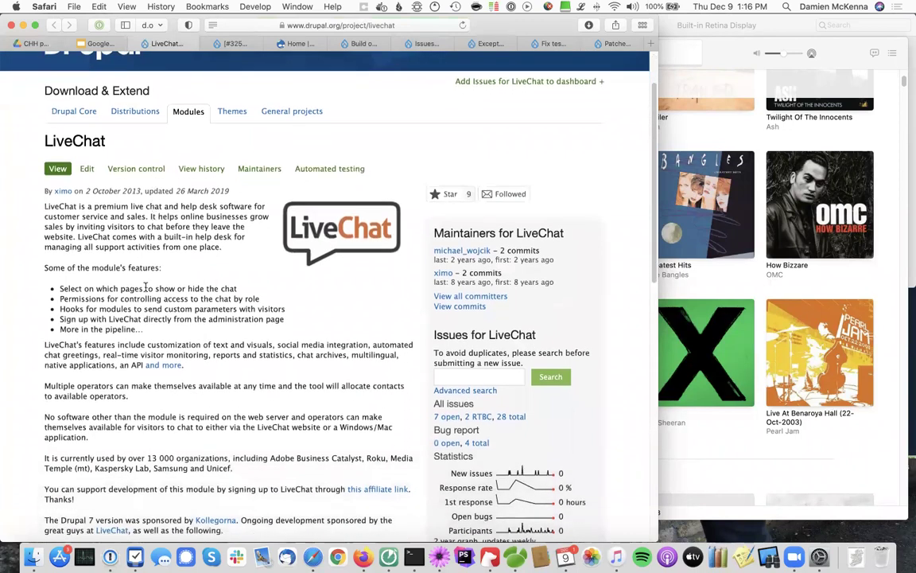
pyautogui.scroll(-10, 146, 287)
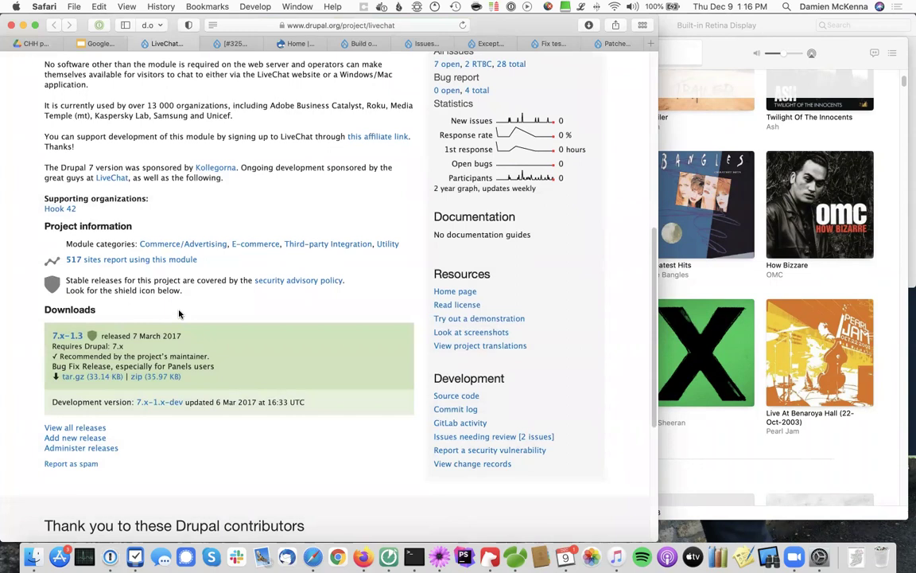
pyautogui.scroll(3, 179, 313)
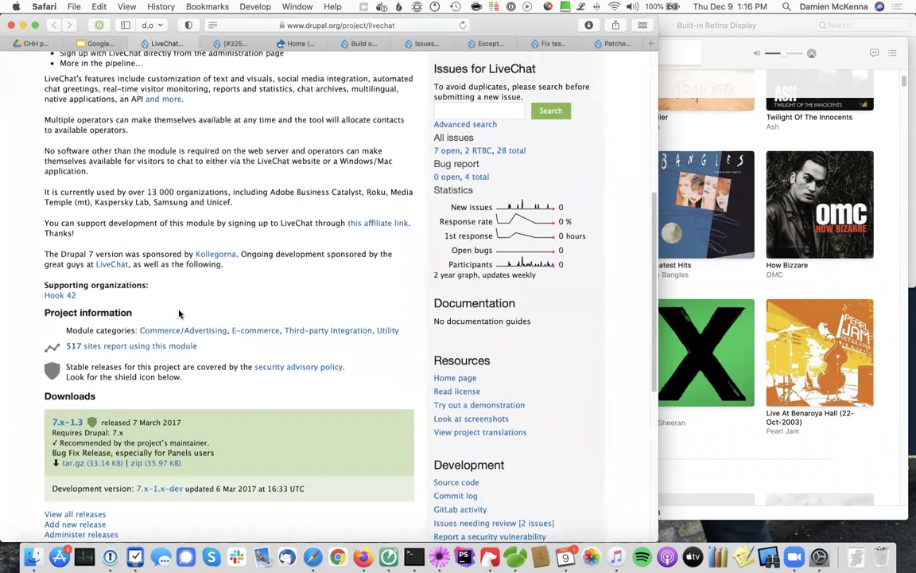
pyautogui.scroll(2, 179, 313)
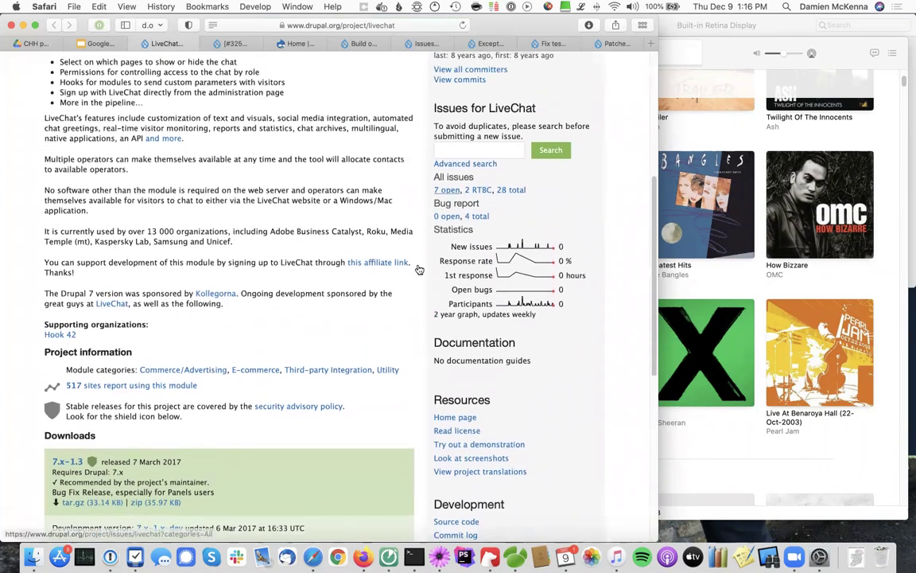
# Open the 7 open LiveChat issues, read 'Drupal 9 Readiness', then return to the list.
pyautogui.click(442, 191)
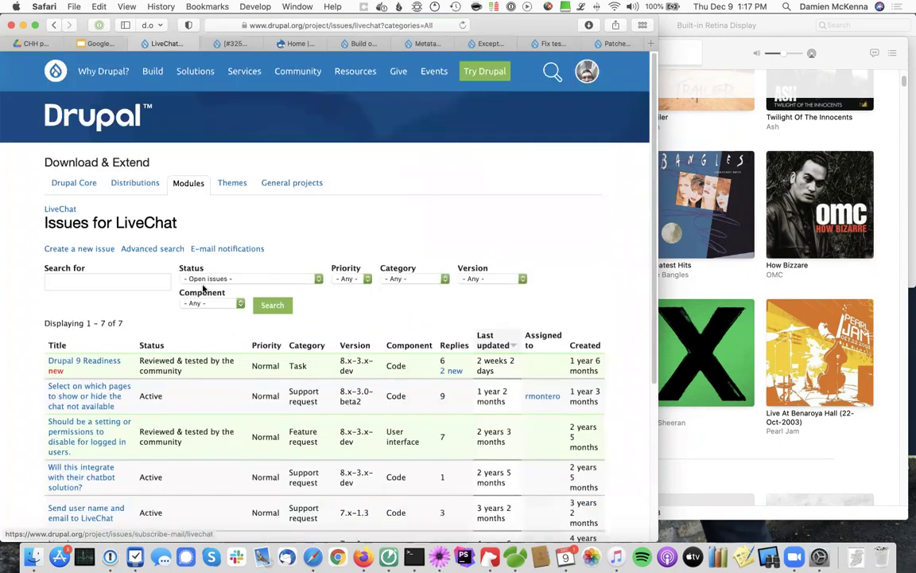
pyautogui.scroll(-3, 202, 288)
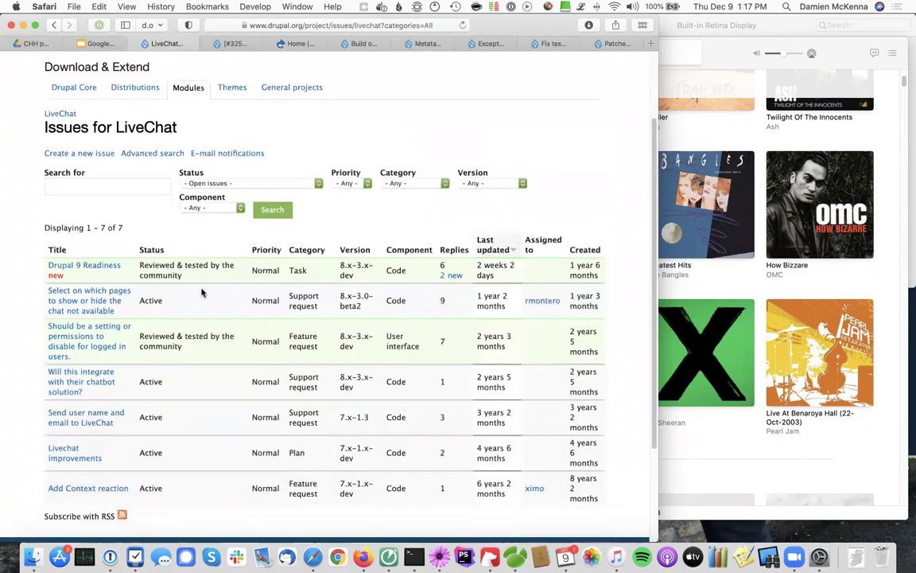
pyautogui.click(93, 267)
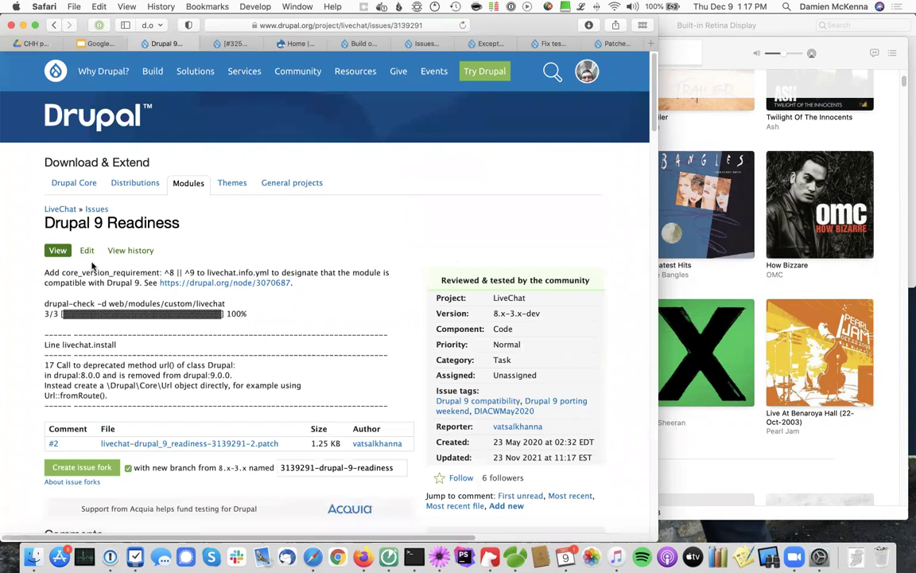
pyautogui.scroll(-5, 114, 312)
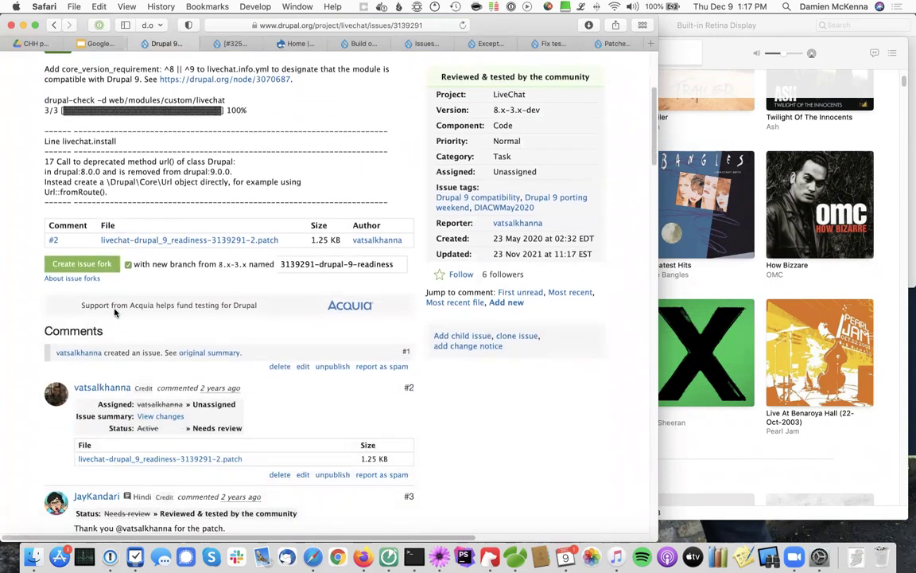
pyautogui.scroll(-4, 115, 312)
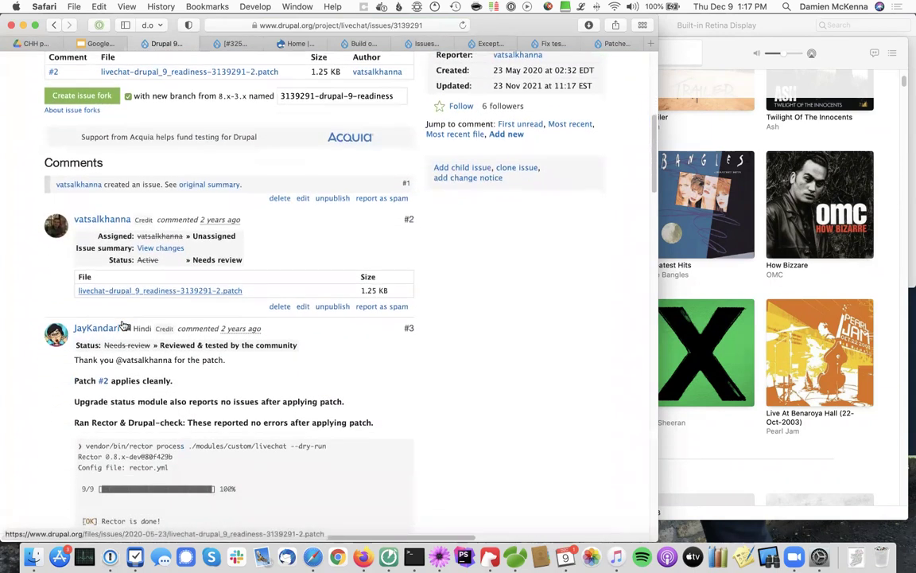
pyautogui.scroll(-1, 123, 324)
pyautogui.scroll(1, 122, 324)
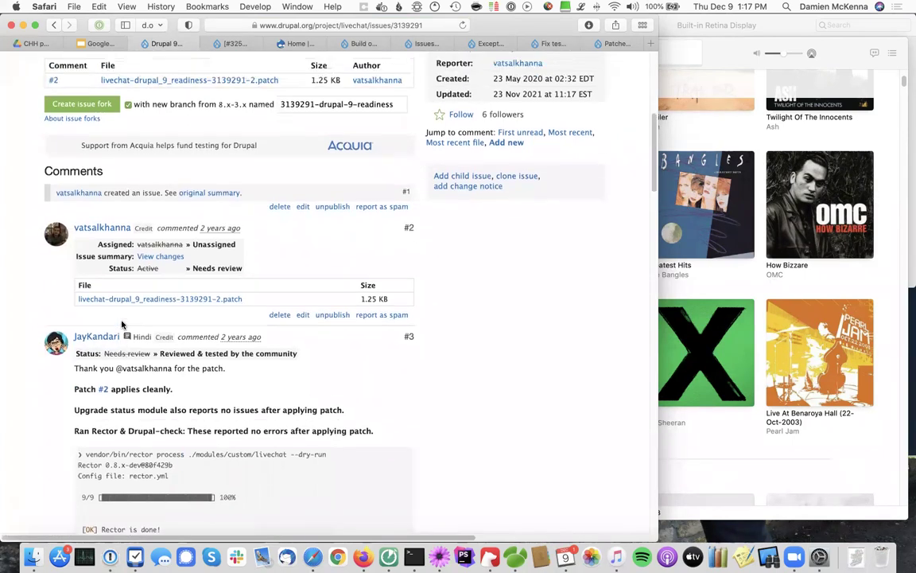
pyautogui.scroll(5, 122, 323)
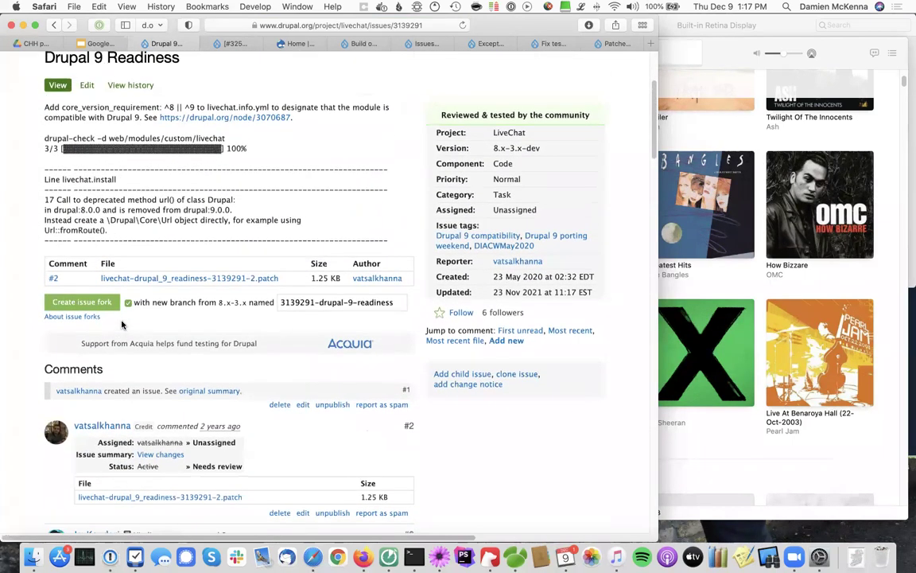
pyautogui.scroll(1, 122, 323)
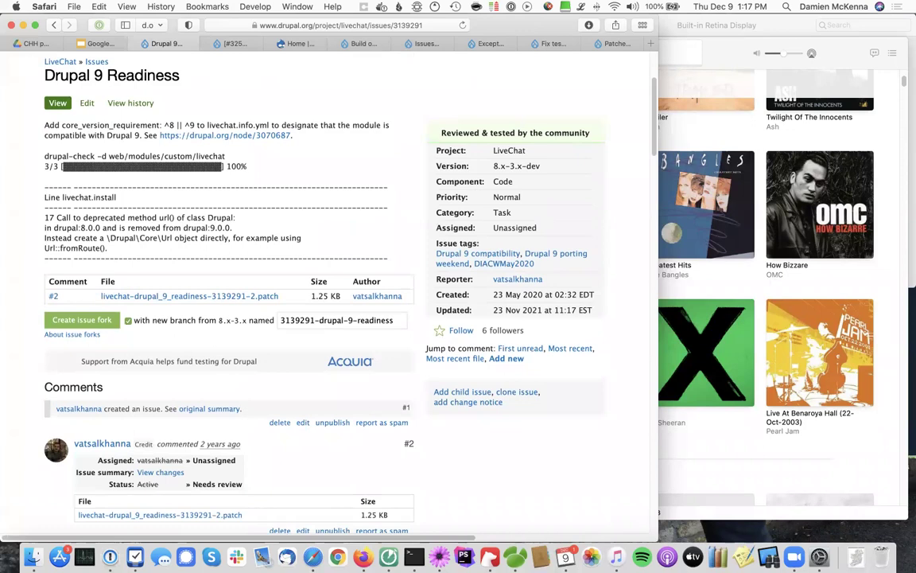
pyautogui.press('super+bracketleft')
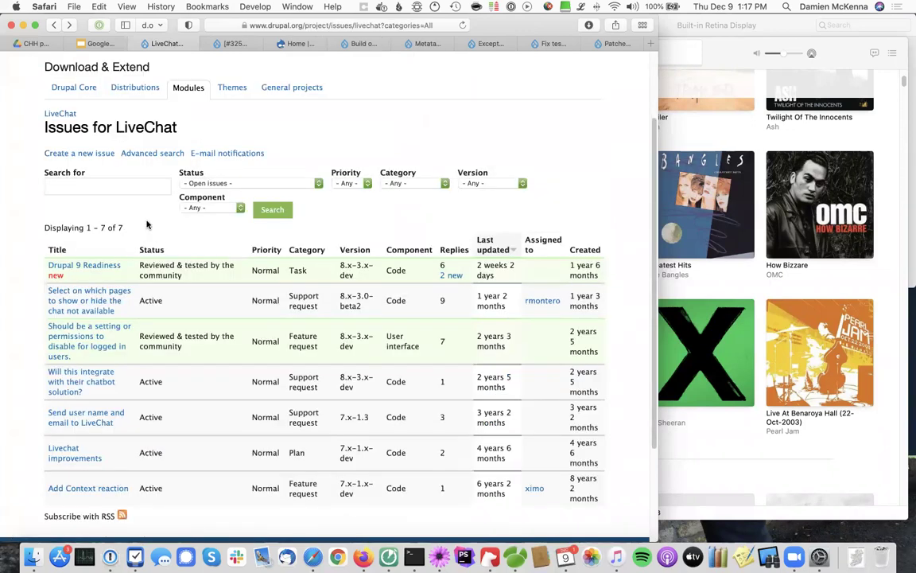
# Go to the Drupal.org project ownership project page via the address bar.
pyautogui.press('super+l')
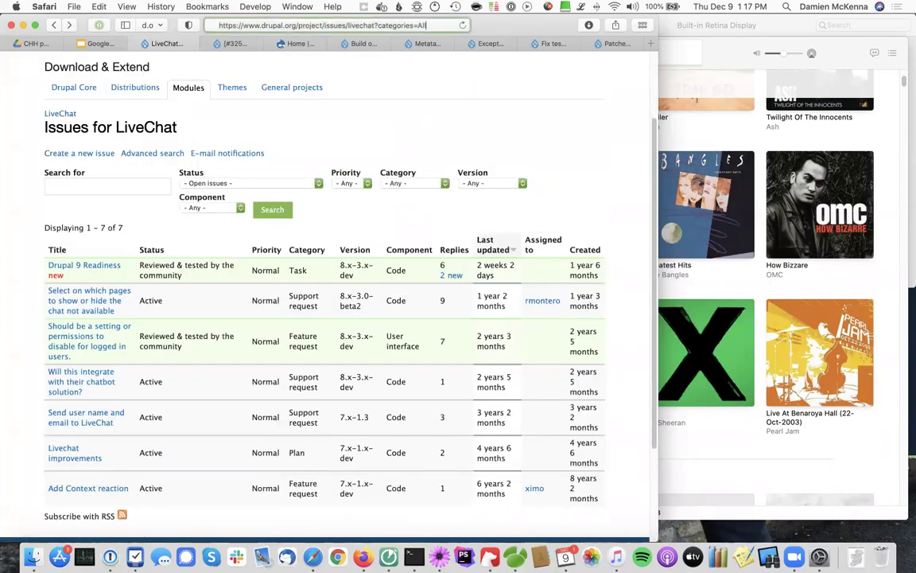
pyautogui.write('d')
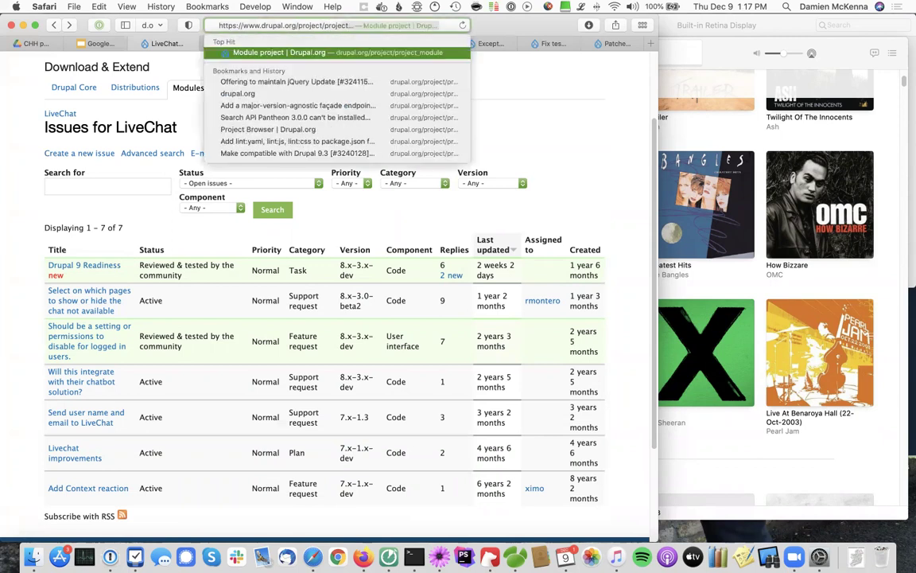
pyautogui.press('Right')
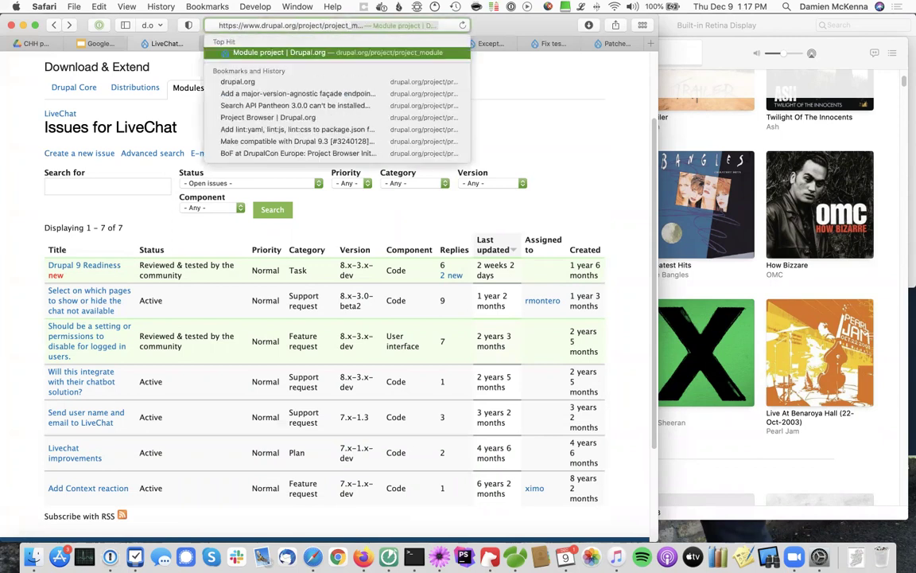
pyautogui.press('BackSpace')
pyautogui.press('BackSpace')
pyautogui.press('BackSpace')
pyautogui.press('BackSpace')
pyautogui.press('BackSpace')
pyautogui.press('BackSpace')
pyautogui.press('BackSpace')
pyautogui.write('o')
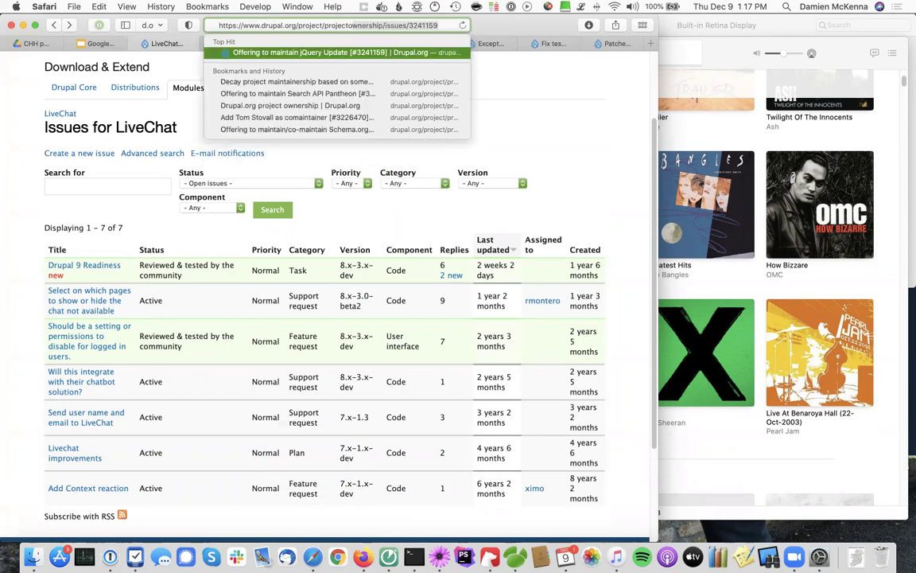
pyautogui.write('wnership')
pyautogui.press('Delete')
pyautogui.press('Return')
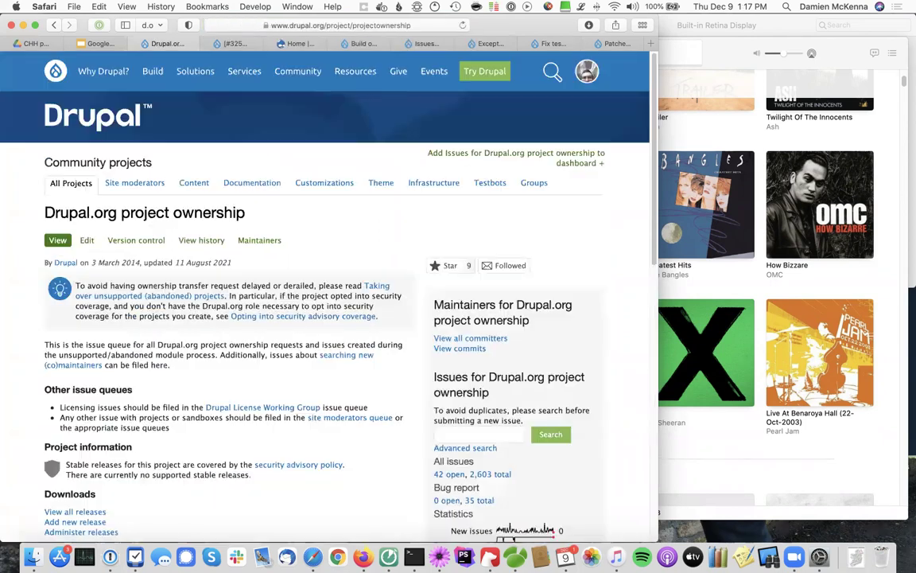
pyautogui.scroll(-3, 146, 247)
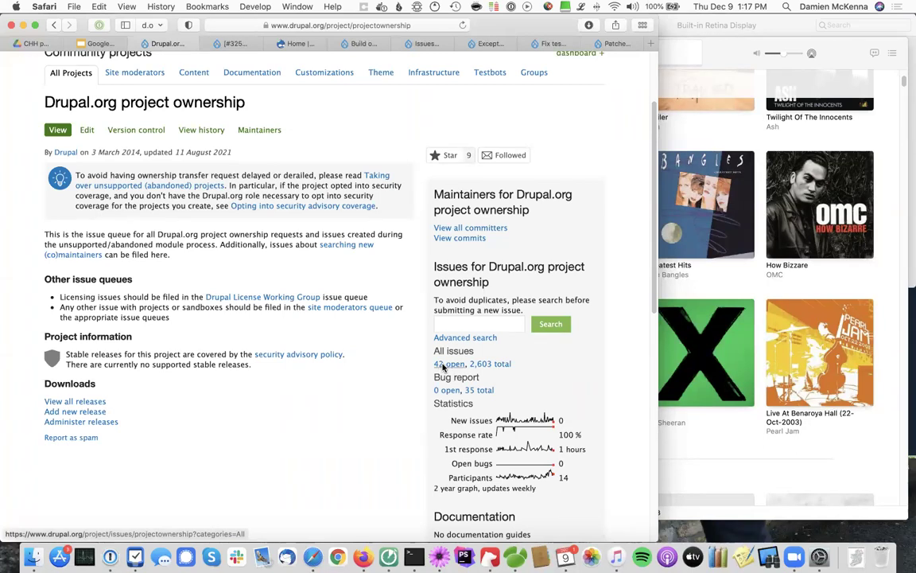
# List all 42 open project ownership issues and scroll through them.
pyautogui.click(443, 365)
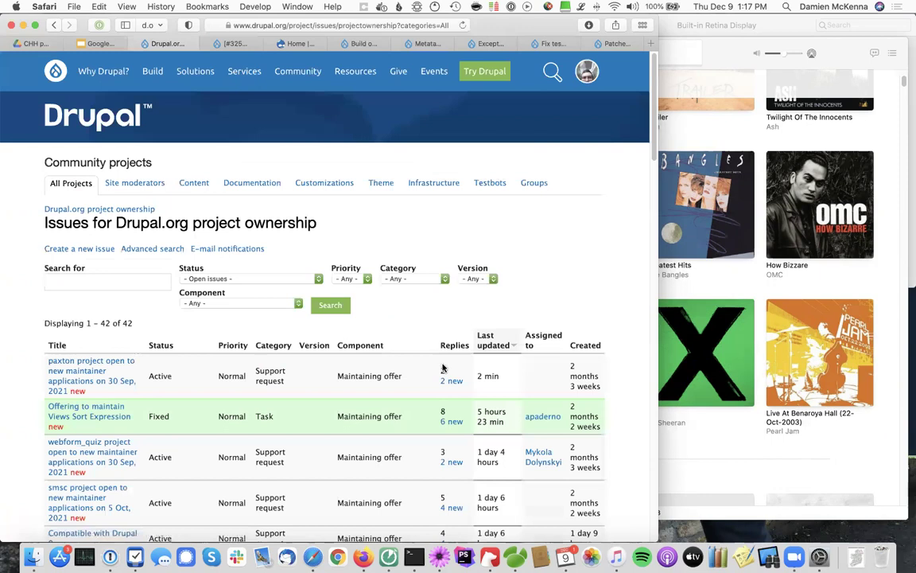
pyautogui.scroll(-3, 407, 370)
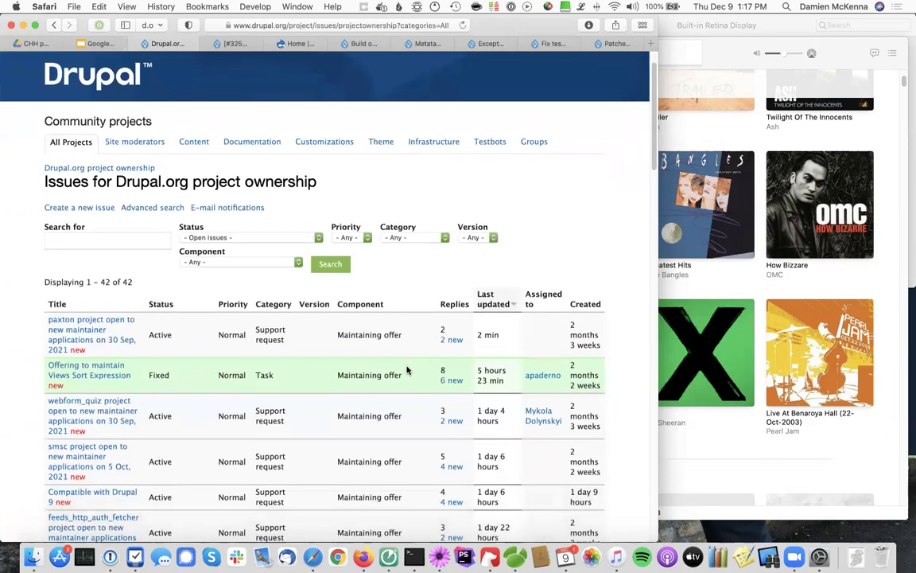
pyautogui.scroll(-4, 407, 370)
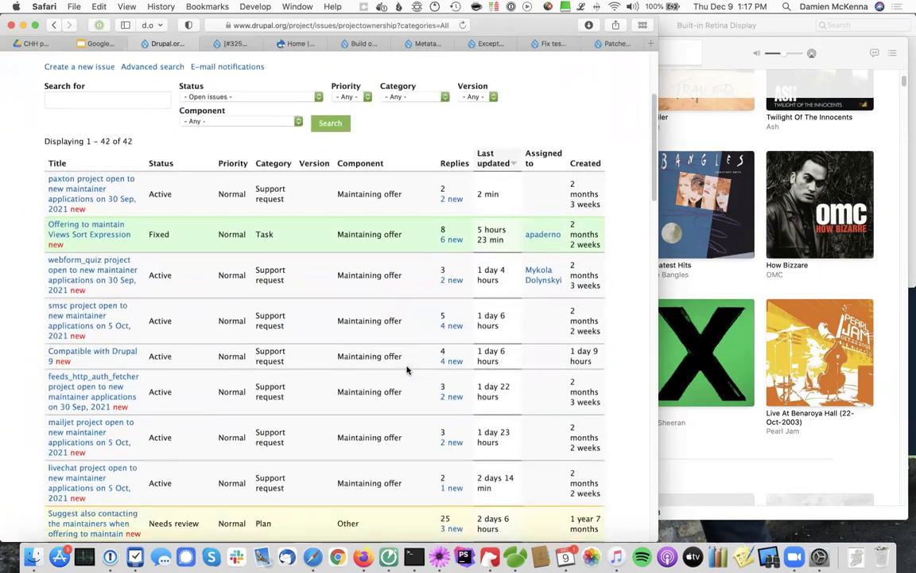
pyautogui.scroll(-3, 406, 370)
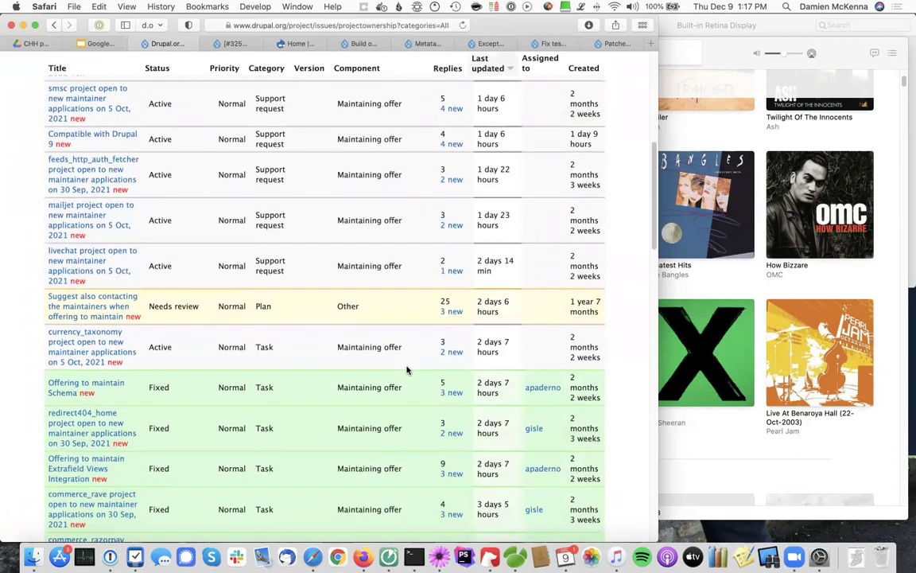
# Open issue 3237475, 'livechat project open to new maintainer applications on 5 Oct, 2021', and skim it.
pyautogui.click(77, 268)
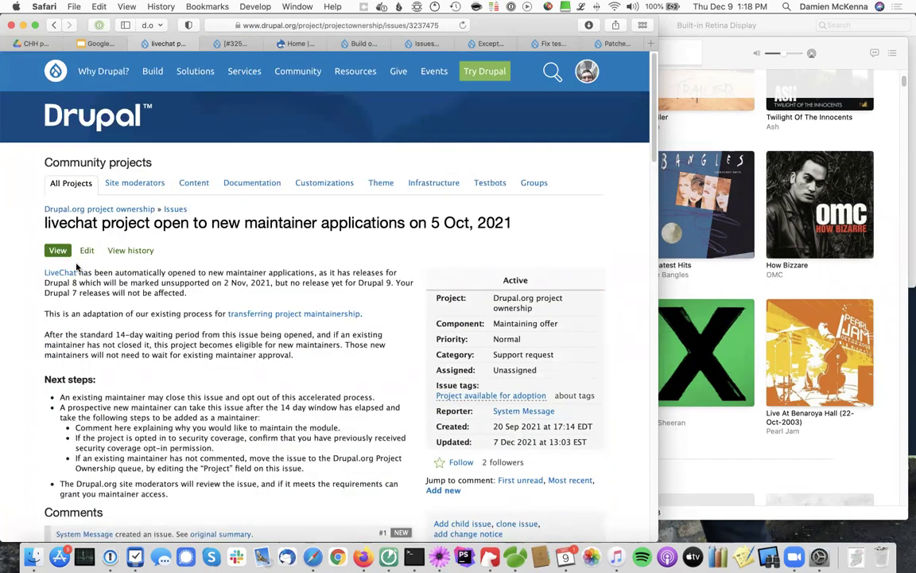
pyautogui.scroll(-5, 77, 268)
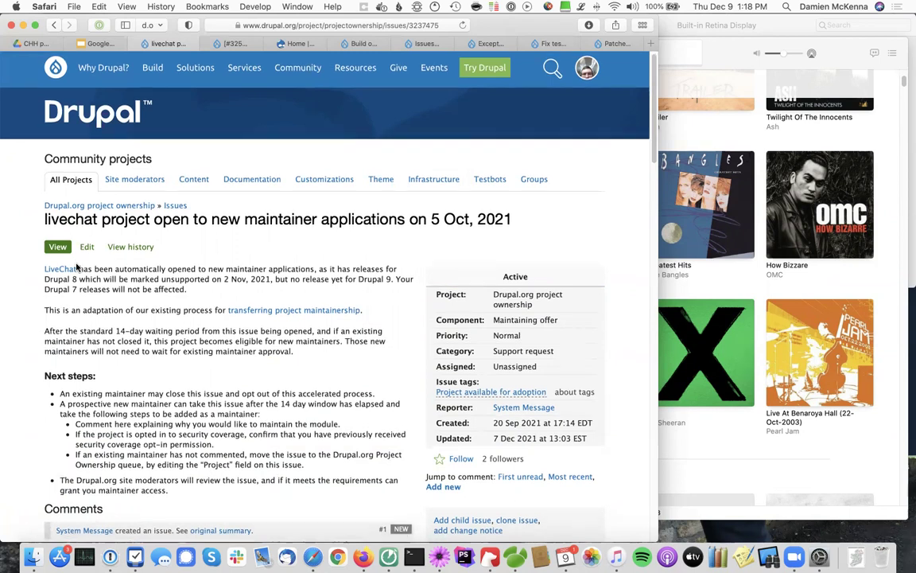
pyautogui.scroll(5, 77, 268)
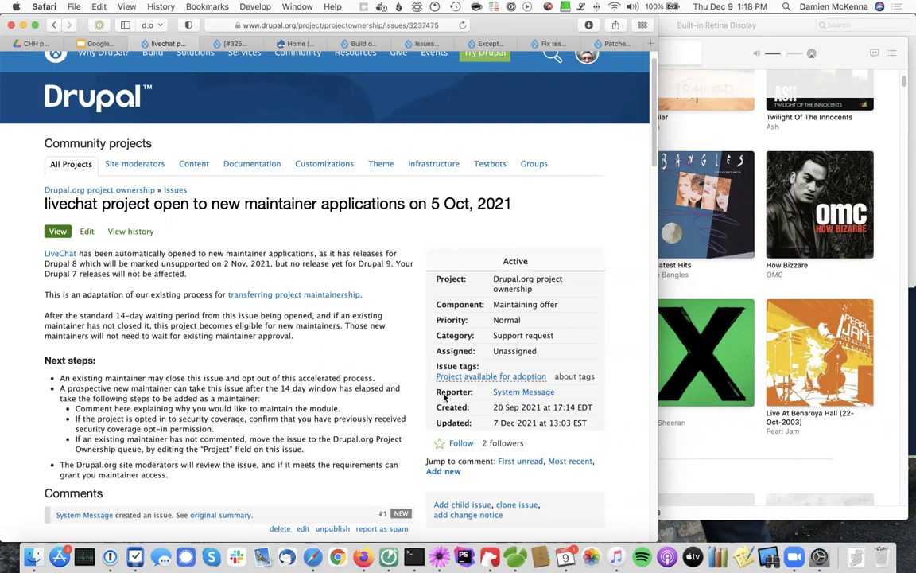
# Step back through browser history to the LiveChat project page and scroll to its top.
pyautogui.press('super+bracketleft')
pyautogui.press('super+bracketleft')
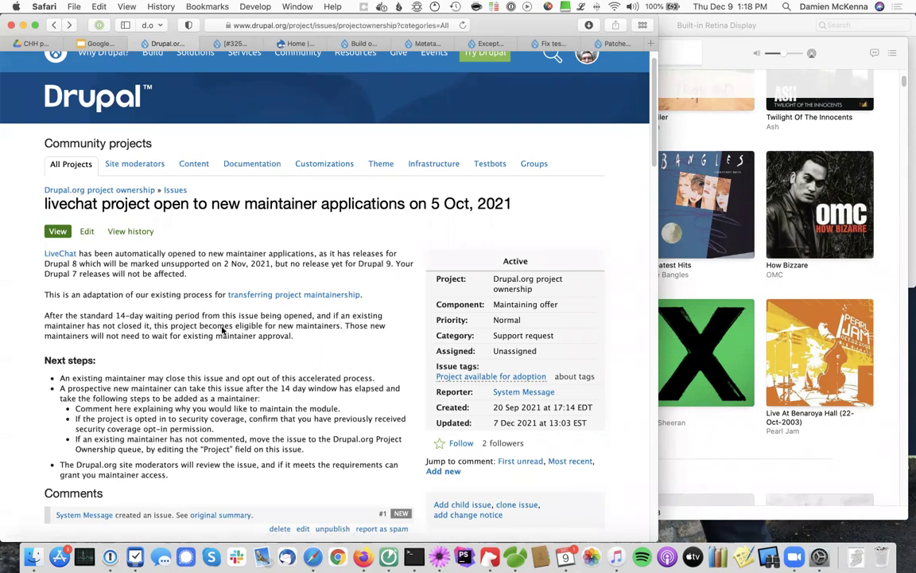
pyautogui.press('super+bracketright')
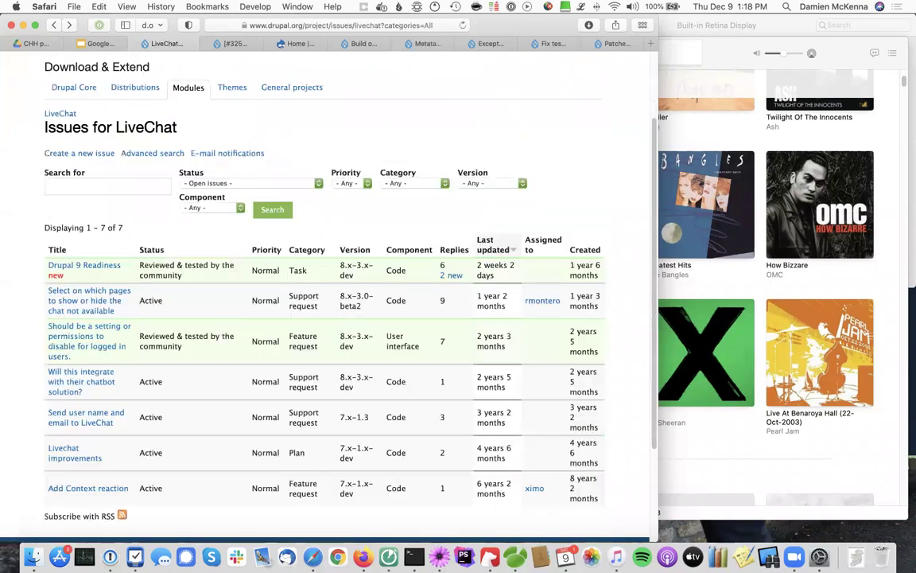
pyautogui.press('super+bracketleft')
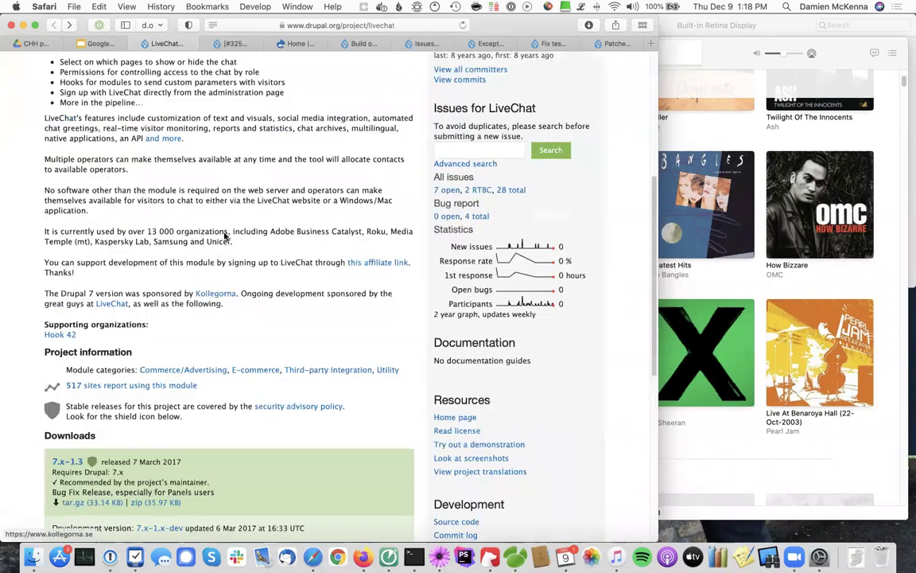
pyautogui.scroll(3, 255, 245)
pyautogui.scroll(1, 255, 245)
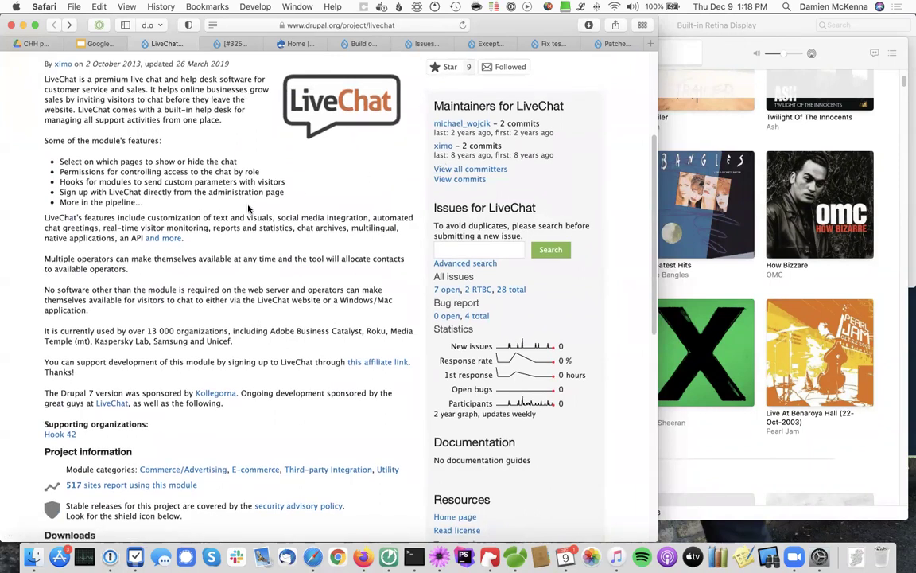
pyautogui.scroll(-3, 248, 208)
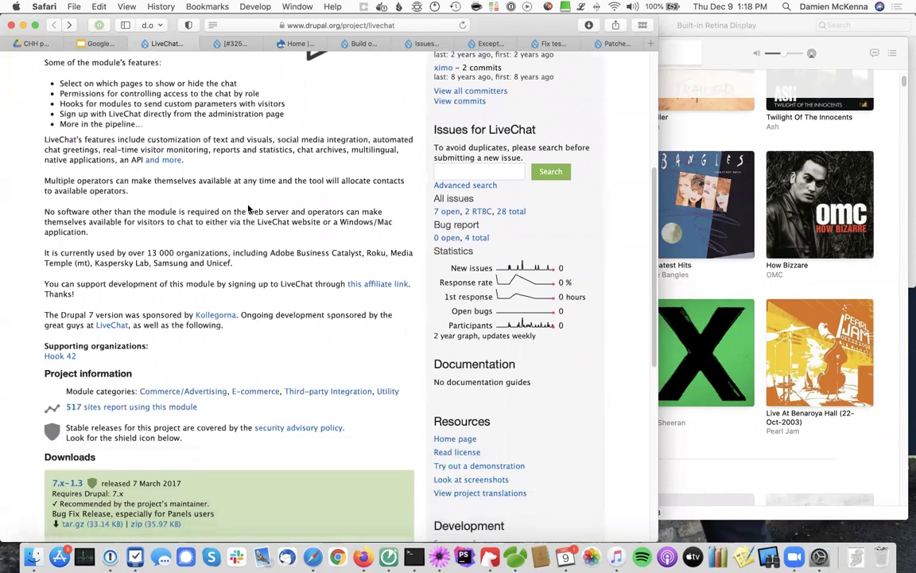
pyautogui.scroll(-1, 248, 208)
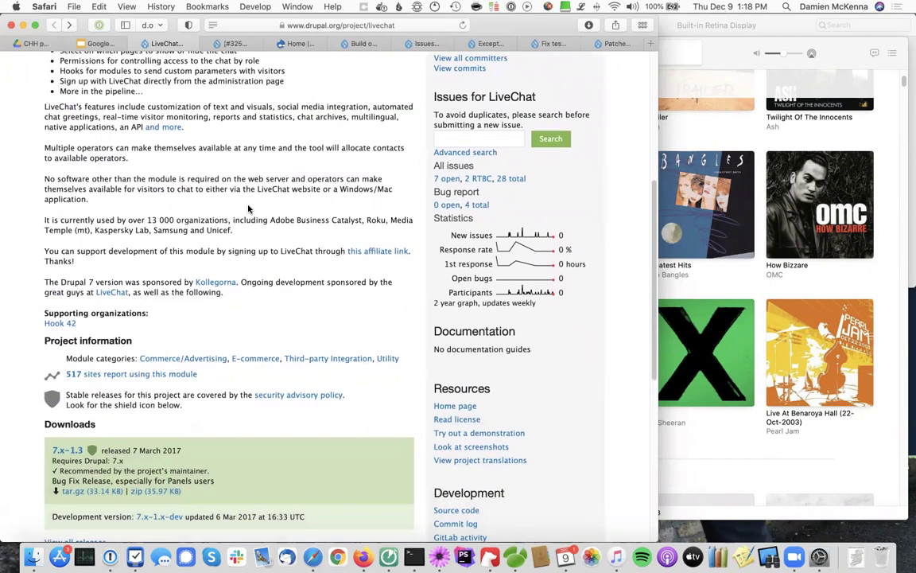
pyautogui.scroll(2, 248, 208)
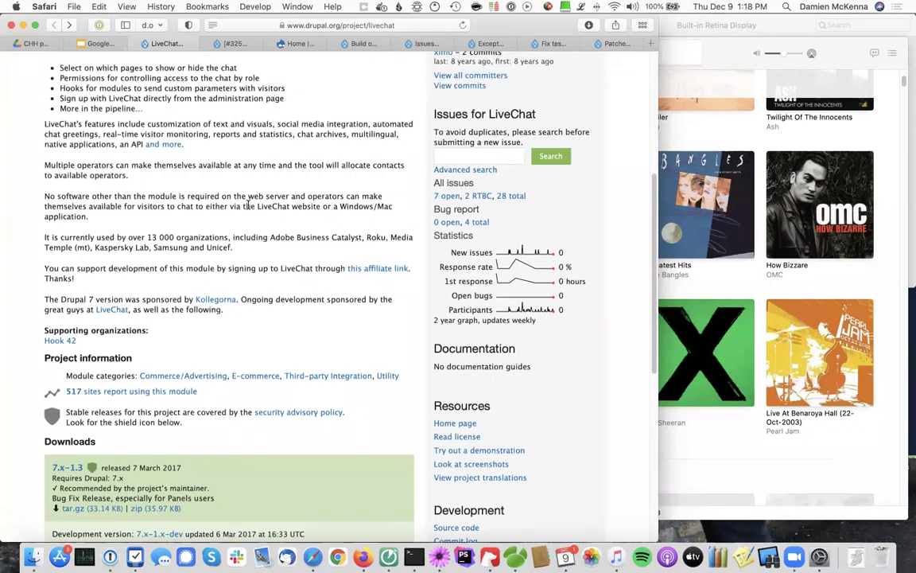
pyautogui.scroll(4, 248, 205)
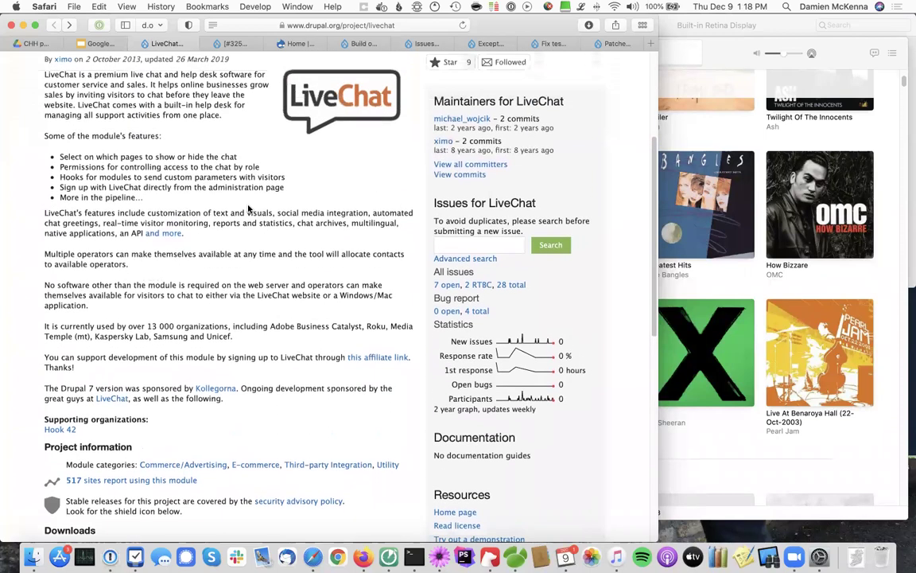
pyautogui.scroll(3, 249, 208)
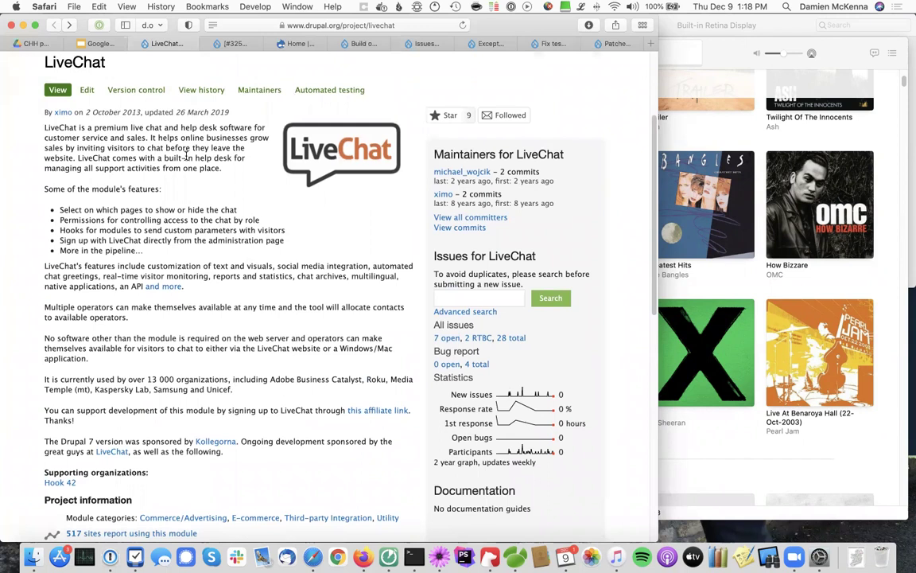
pyautogui.click(460, 173)
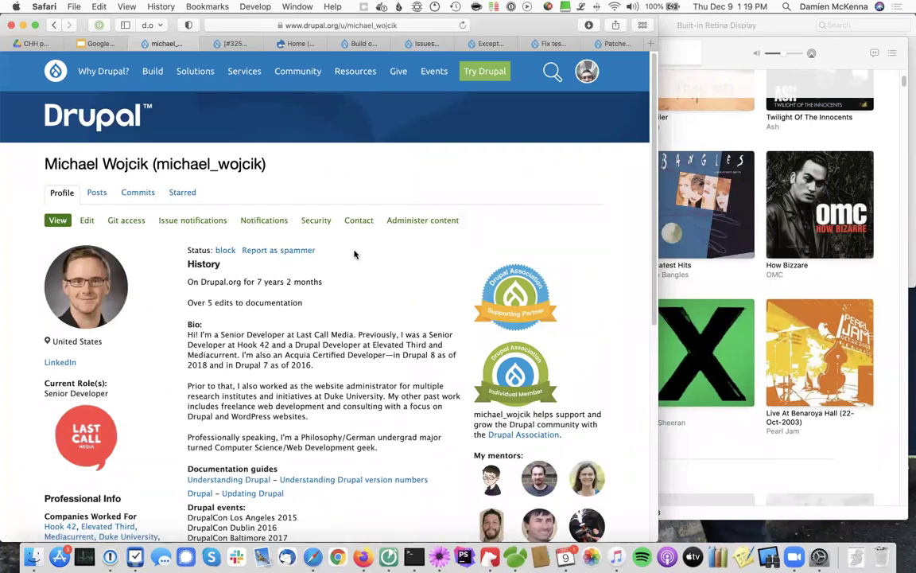
pyautogui.scroll(-2, 354, 255)
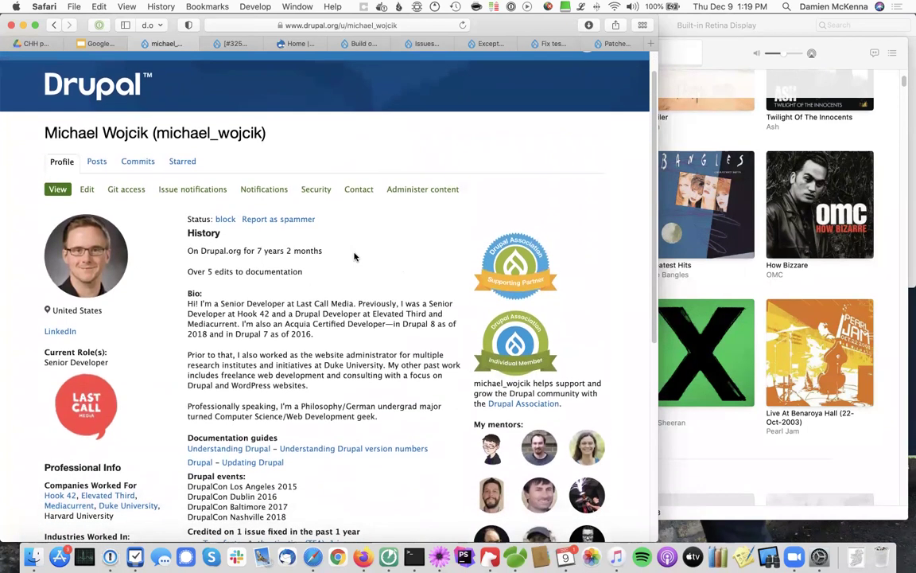
pyautogui.scroll(1, 355, 255)
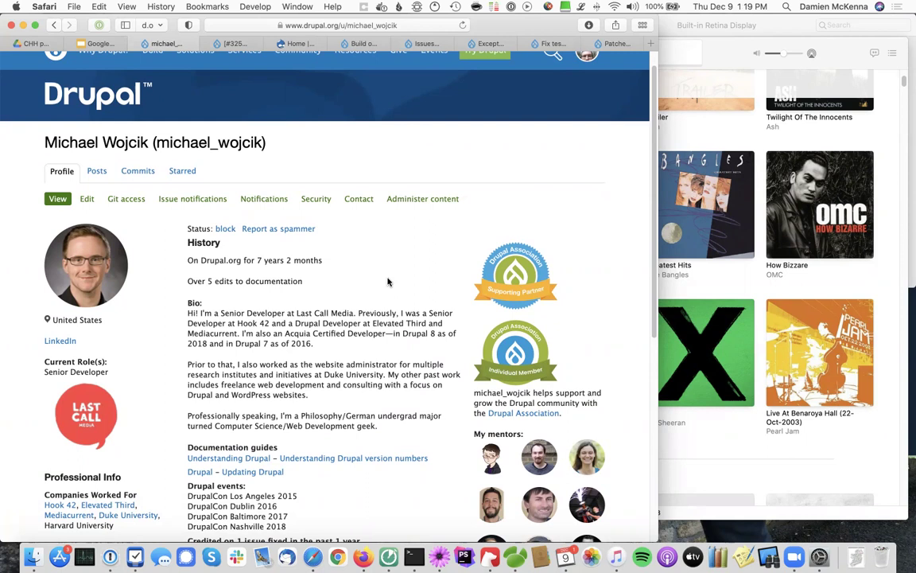
pyautogui.press('super+bracketleft')
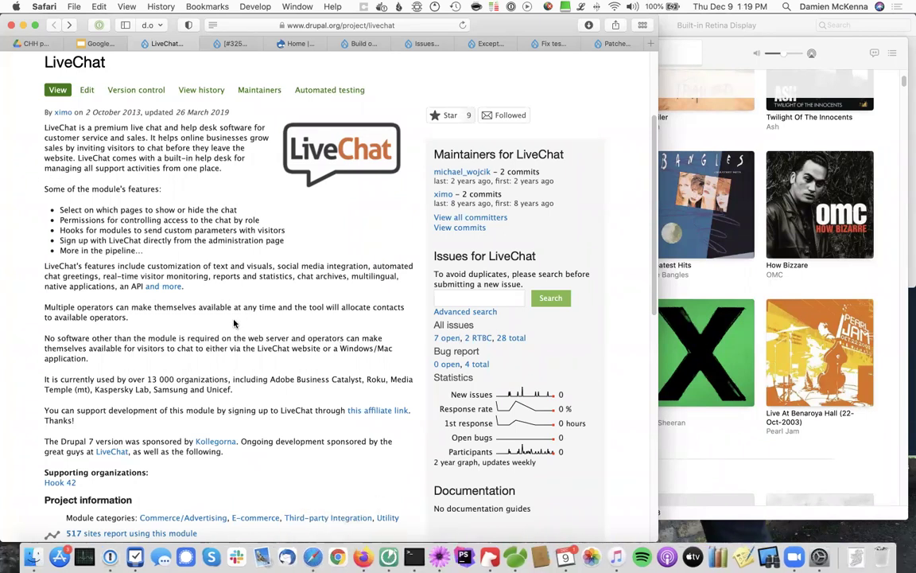
# Scroll the LiveChat project page back up and drag Safari's right edge wider.
pyautogui.scroll(-5, 234, 323)
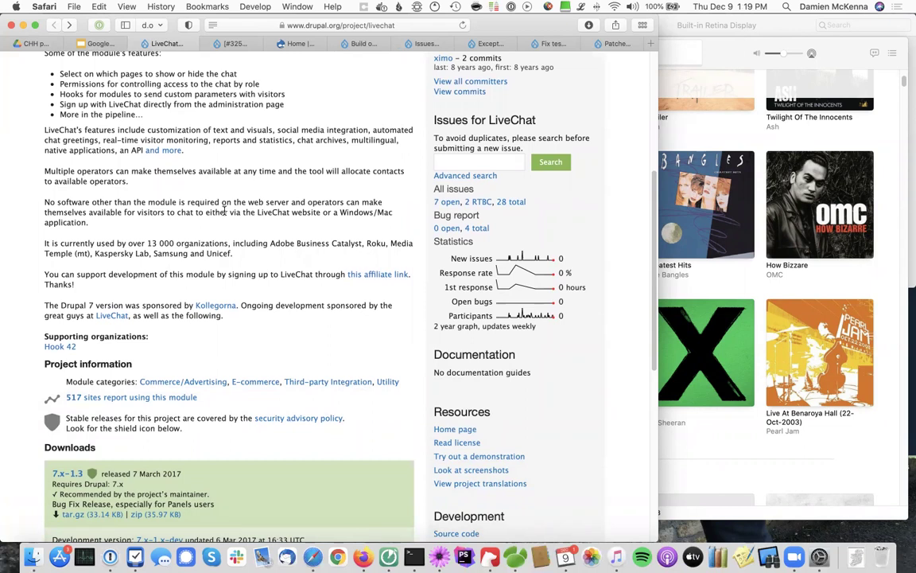
pyautogui.scroll(-3, 224, 211)
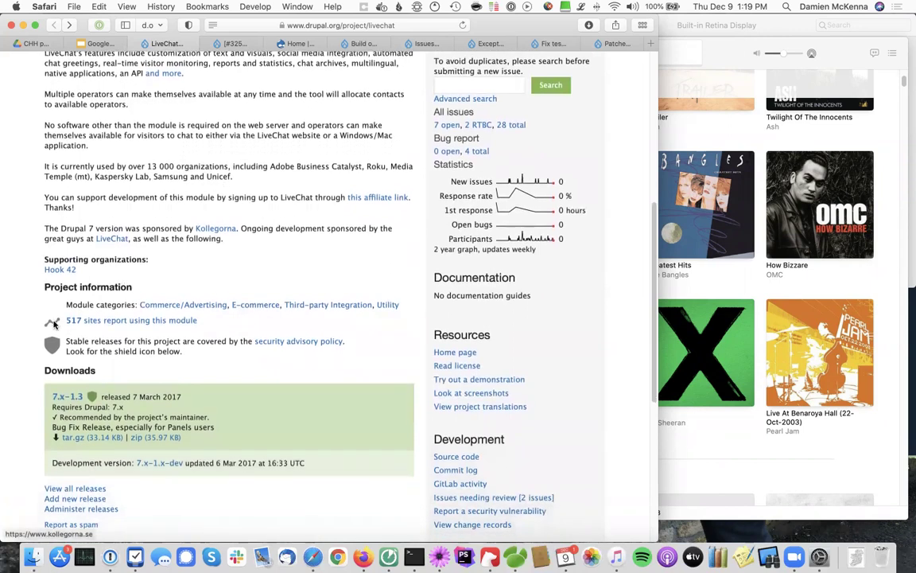
pyautogui.scroll(8, 224, 207)
pyautogui.scroll(5, 224, 196)
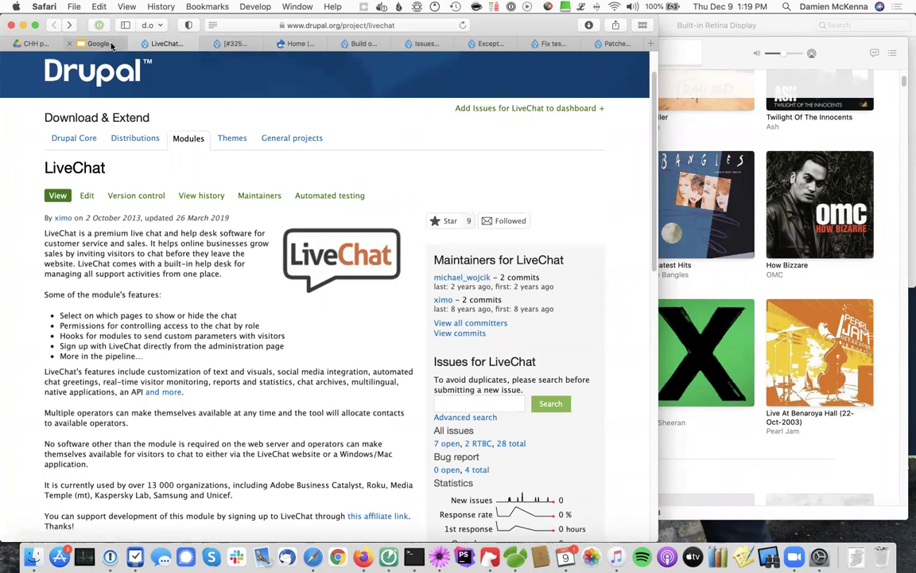
pyautogui.moveTo(112, 46)
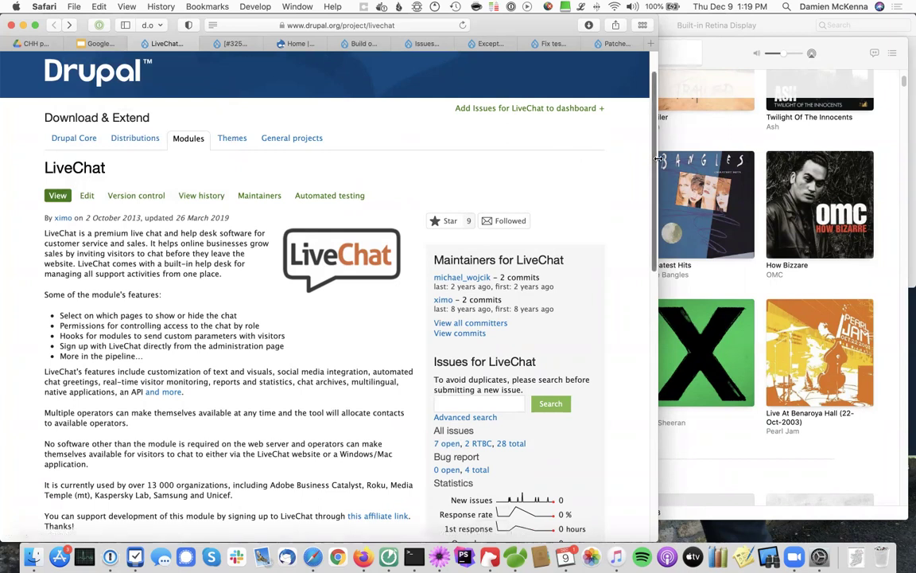
pyautogui.moveTo(652, 153); pyautogui.dragTo(694, 155)
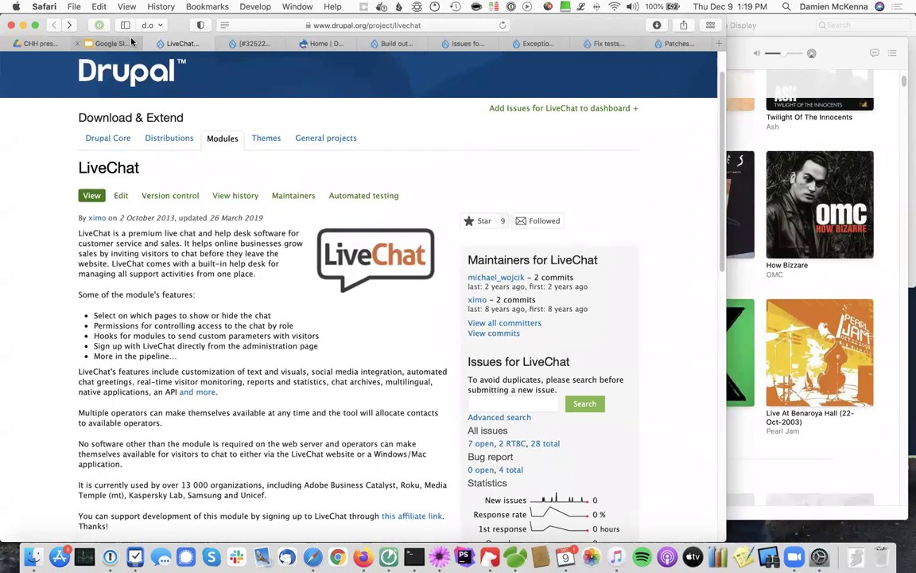
# Open the 'Fix tests compatibility with Drupal 9.3.x' issue from Metatag's issue list.
pyautogui.click(480, 45)
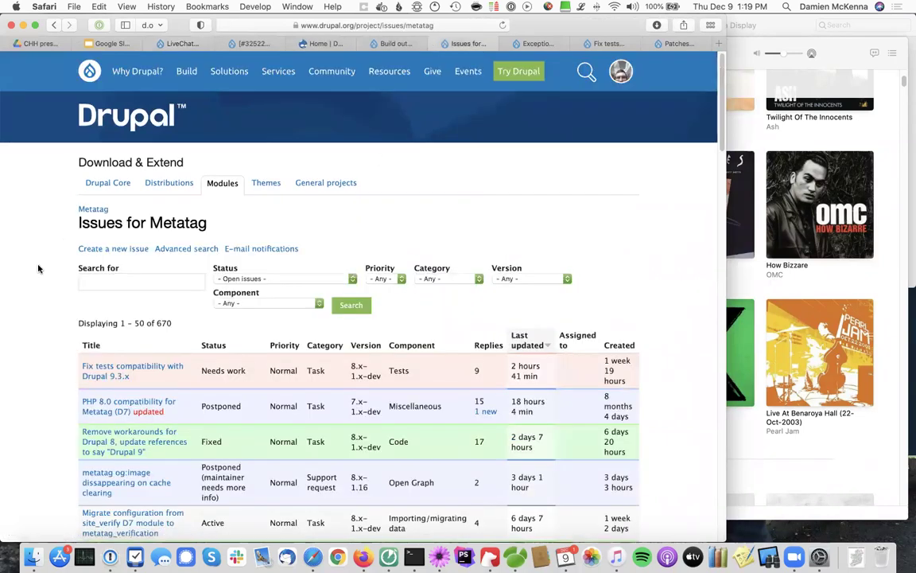
pyautogui.scroll(-4, 38, 269)
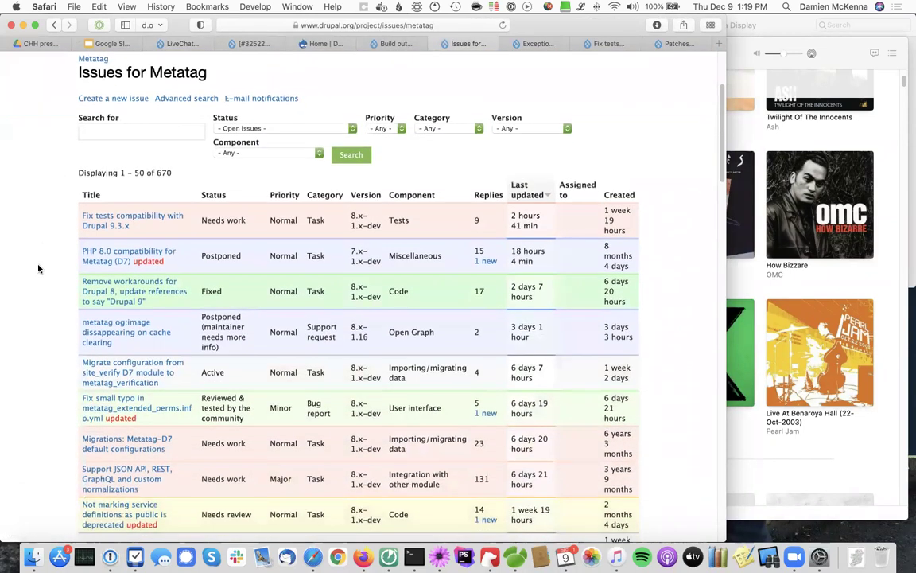
pyautogui.scroll(-2, 38, 269)
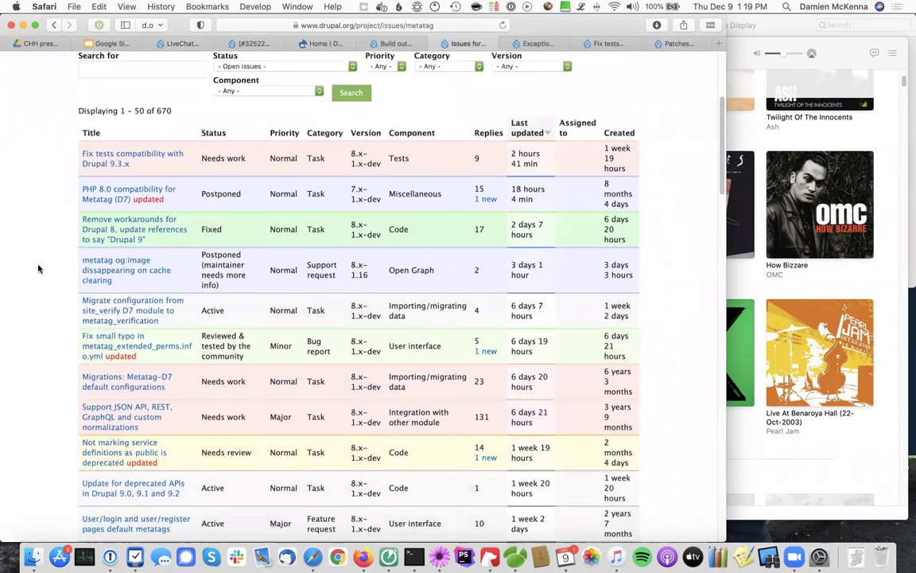
pyautogui.scroll(-2, 38, 268)
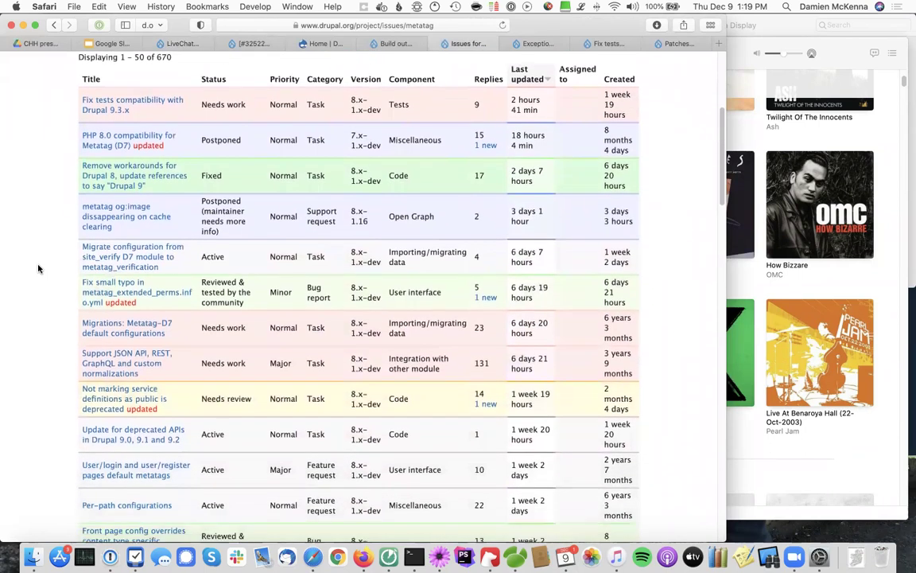
pyautogui.scroll(-1, 39, 269)
pyautogui.scroll(3, 38, 269)
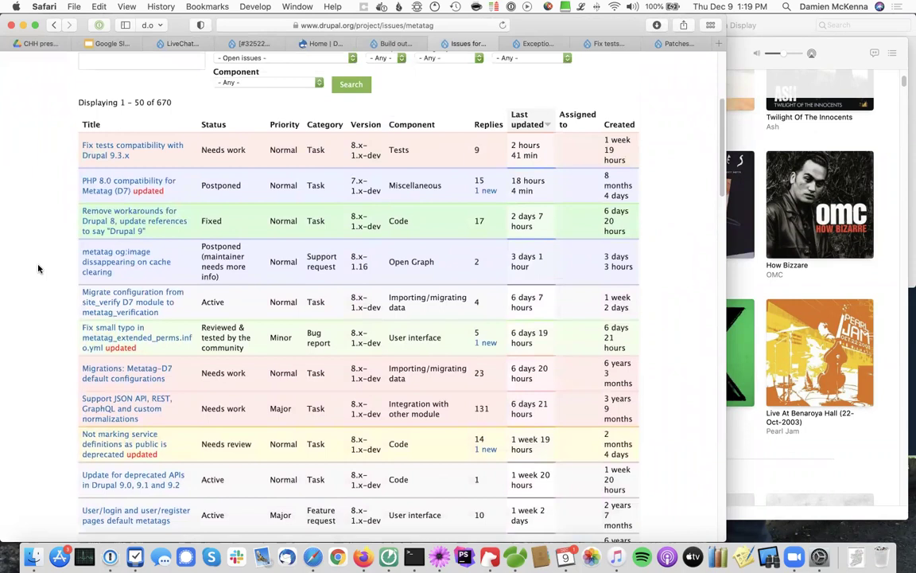
pyautogui.click(109, 153)
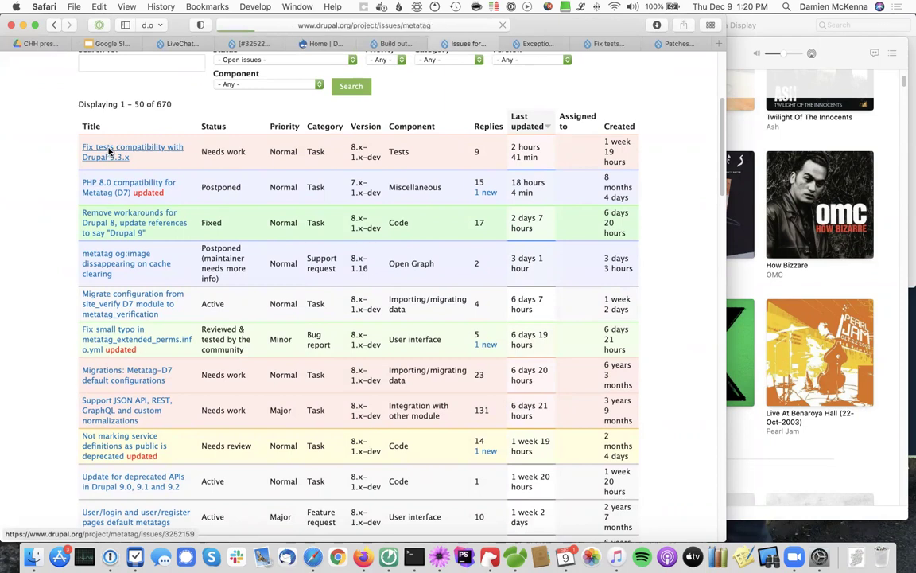
pyautogui.click(109, 151)
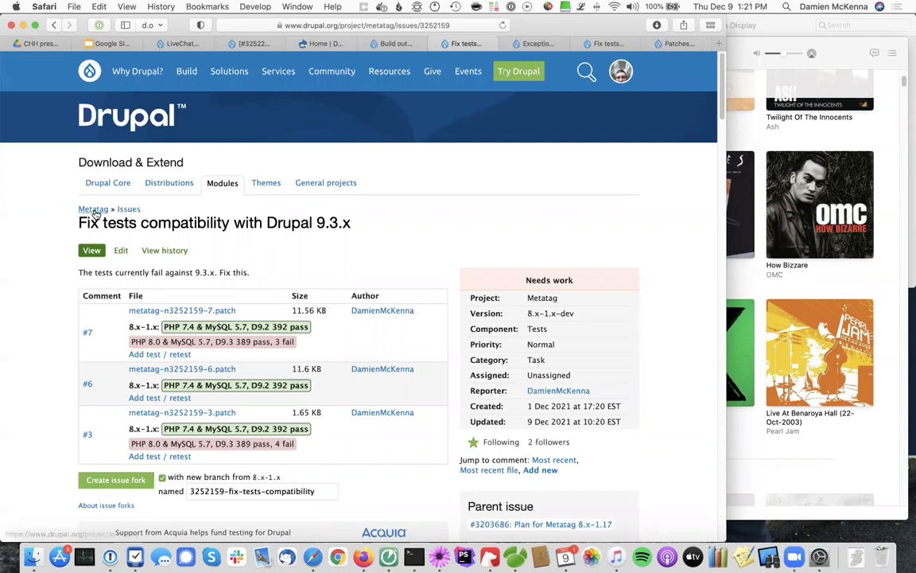
# Copy the link to the newest patch, metatag-n3252159-7.patch.
pyautogui.click(93, 210)
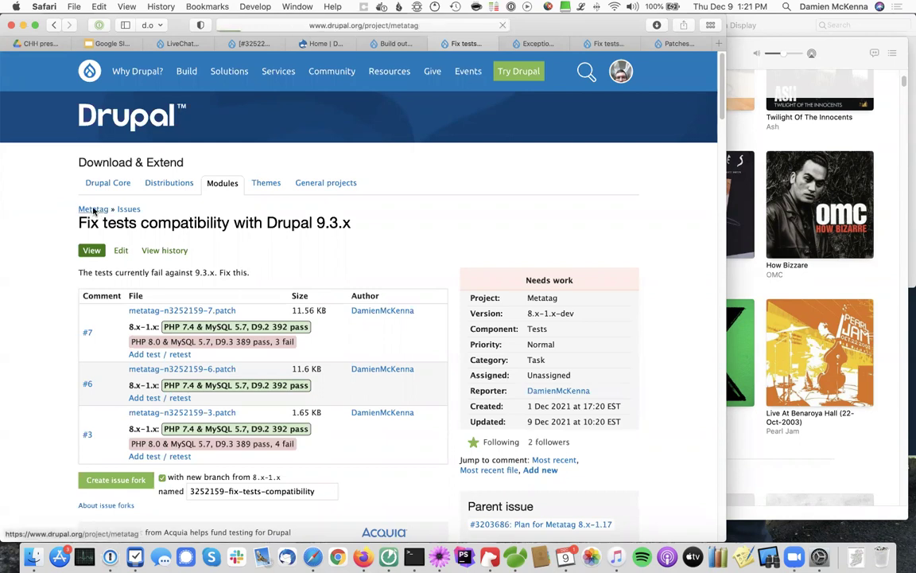
pyautogui.scroll(-1, 67, 276)
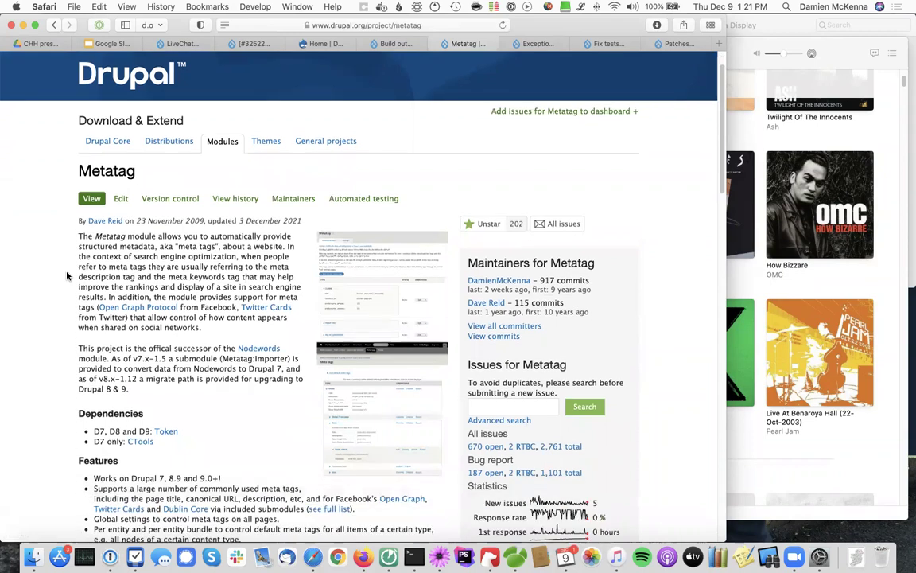
pyautogui.scroll(-5, 67, 276)
pyautogui.press('super+bracketleft')
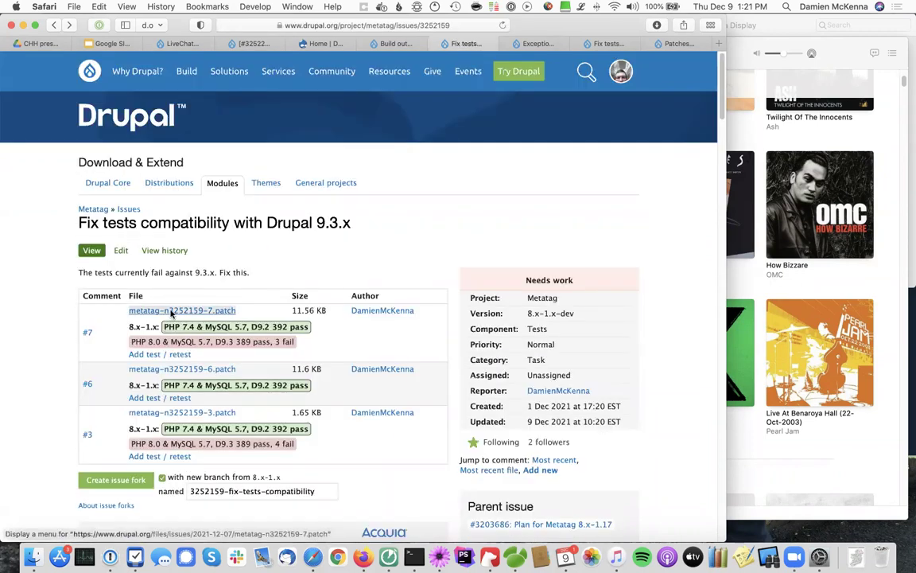
pyautogui.rightClick(172, 312)
pyautogui.click(225, 411)
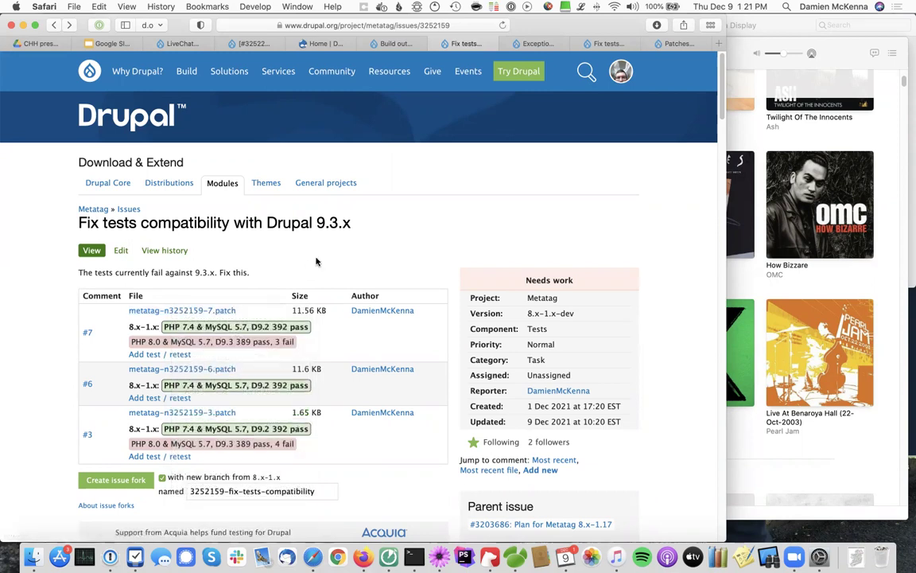
pyautogui.press('super+Tab')
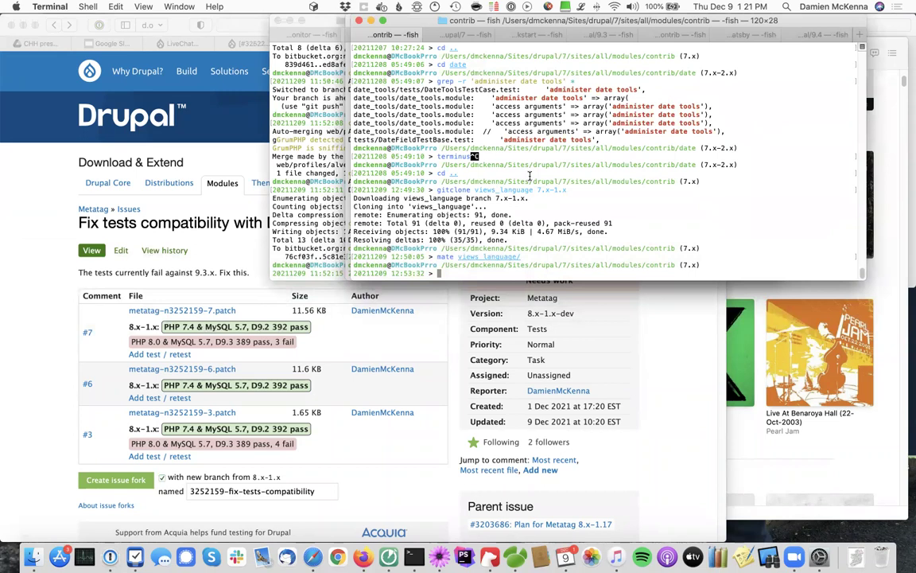
# In the contrib terminal session, enter the metatag folder and run git status.
pyautogui.hotkey('ctrl', 'Tab')
pyautogui.hotkey('ctrl', 'Tab')
pyautogui.hotkey('ctrl', 'Tab')
pyautogui.hotkey('ctrl', 'Tab')
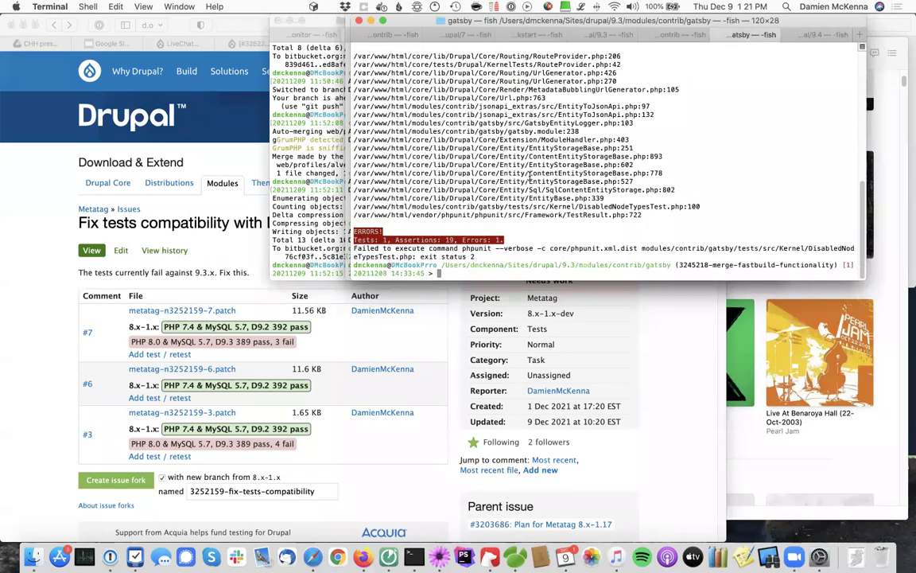
pyautogui.hotkey('ctrl', 'shift', 'Tab')
pyautogui.write('cd me')
pyautogui.hotkey('ctrl', 'c')
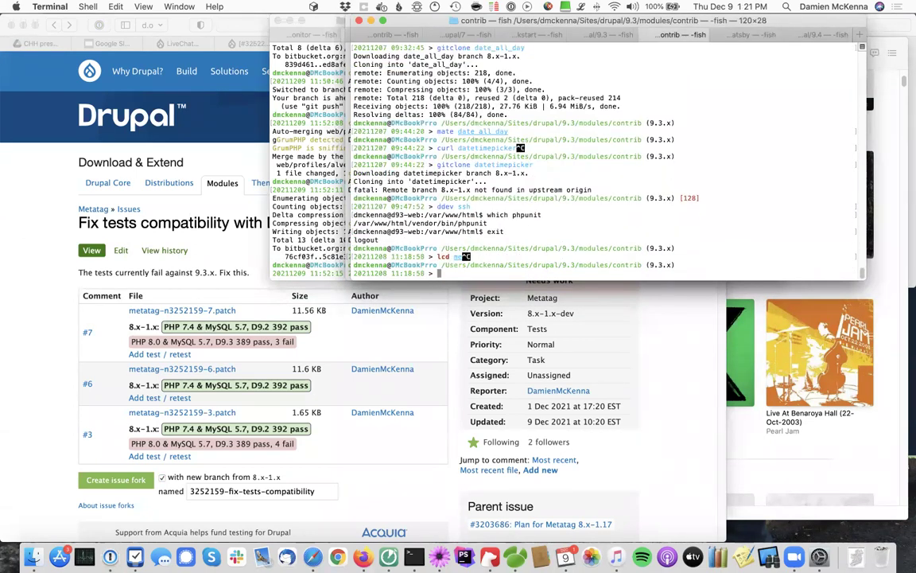
pyautogui.write('cd metaag')
pyautogui.press('Return')
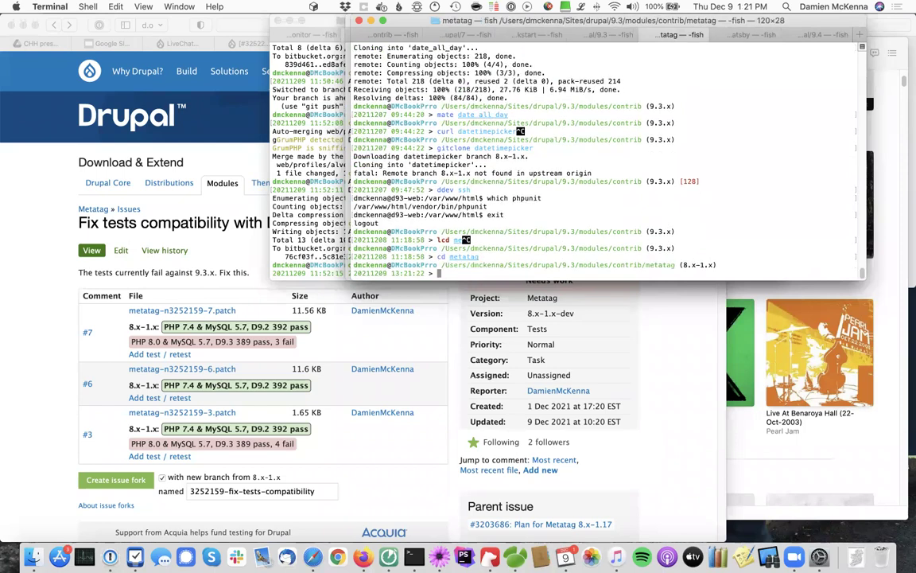
pyautogui.write('git status')
pyautogui.press('Return')
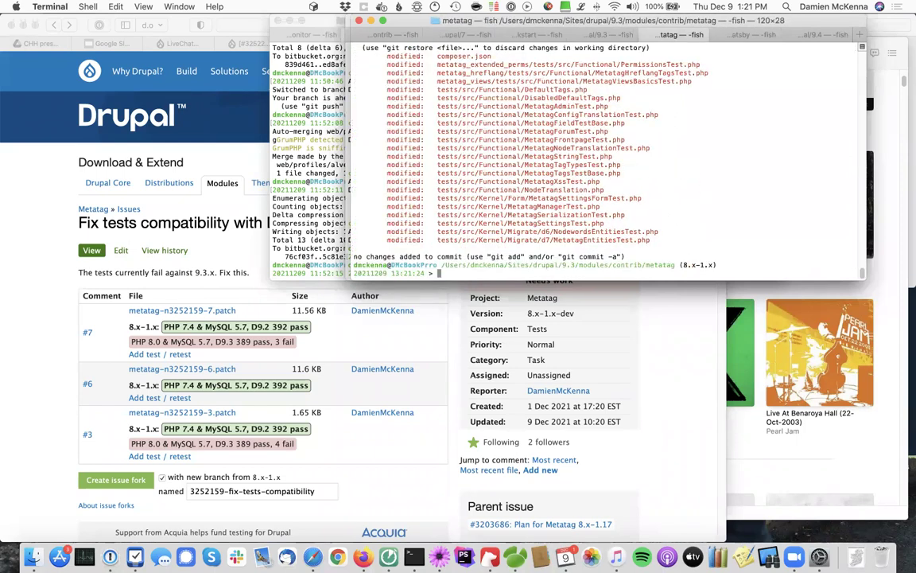
# Review the composer.json changes with git diff composer.json.
pyautogui.write('git diff')
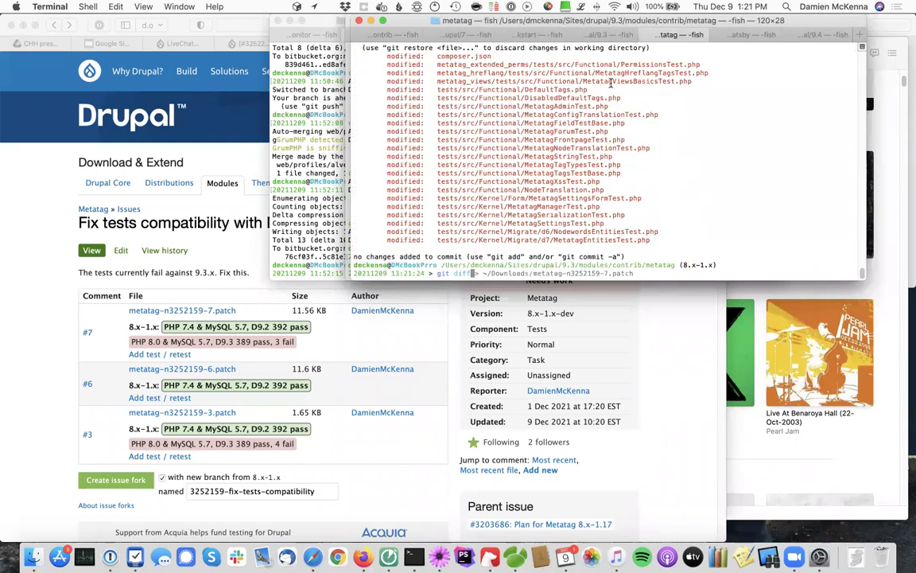
pyautogui.scroll(3, 575, 97)
pyautogui.scroll(-3, 577, 98)
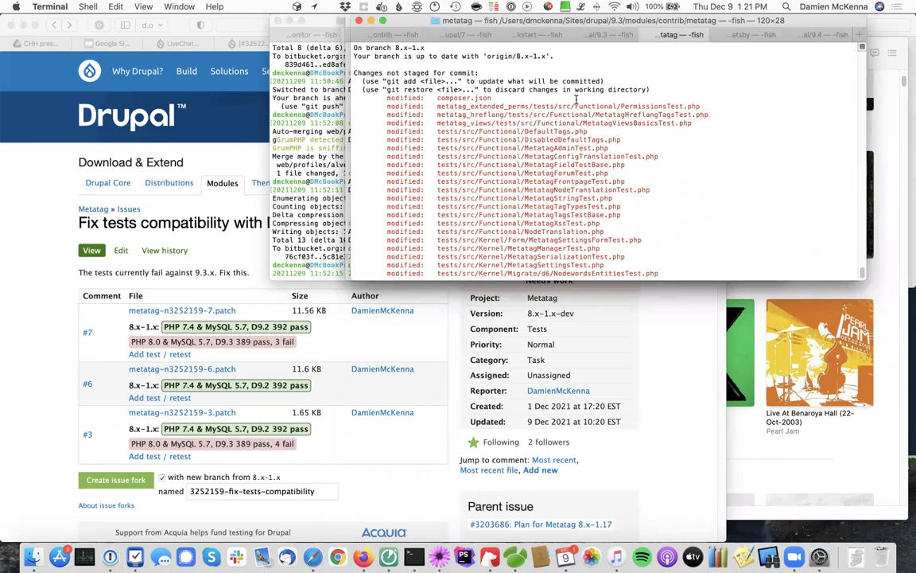
pyautogui.write('it diff composer.json')
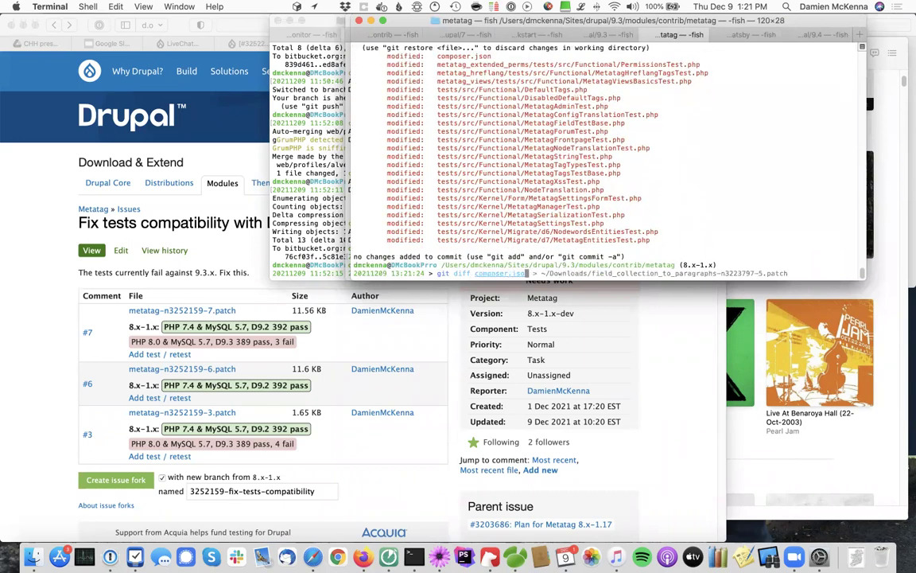
pyautogui.press('Return')
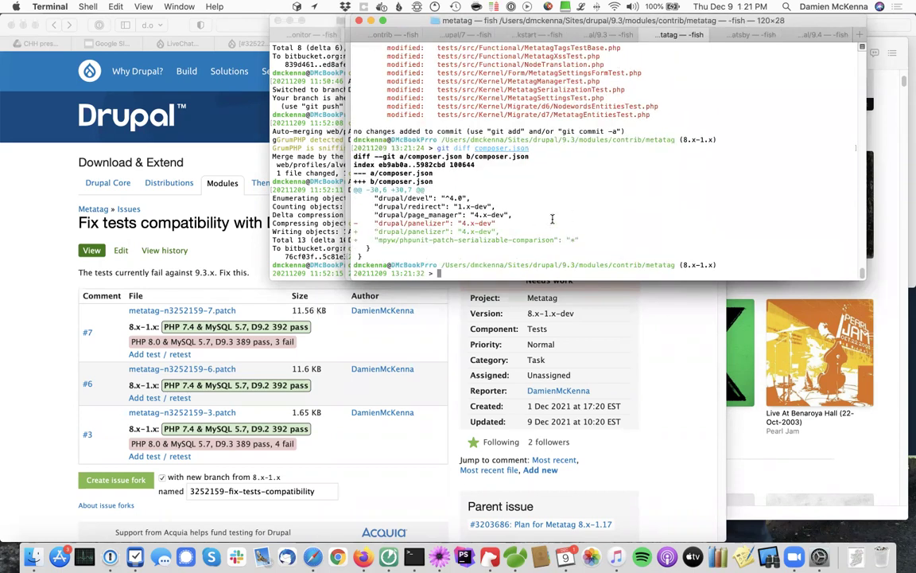
pyautogui.click(242, 282)
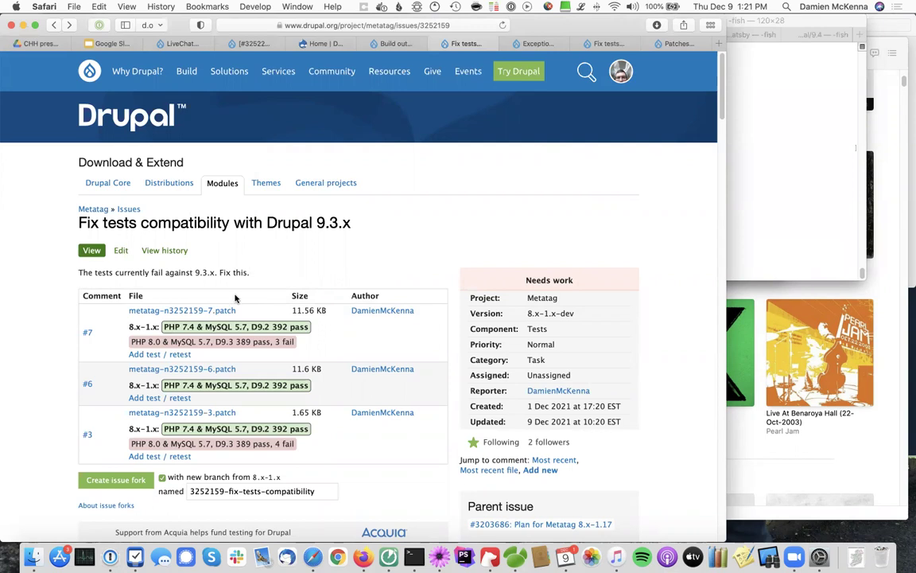
pyautogui.press('super+Tab')
# Stage all changed files with git add.
pyautogui.write('git diff >')
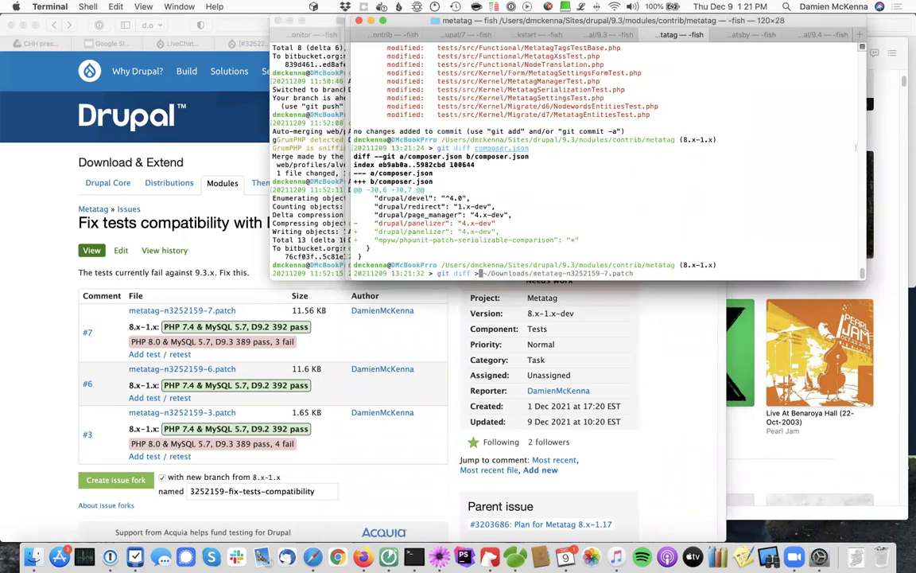
pyautogui.hotkey('ctrl', 'c')
pyautogui.write('git add .')
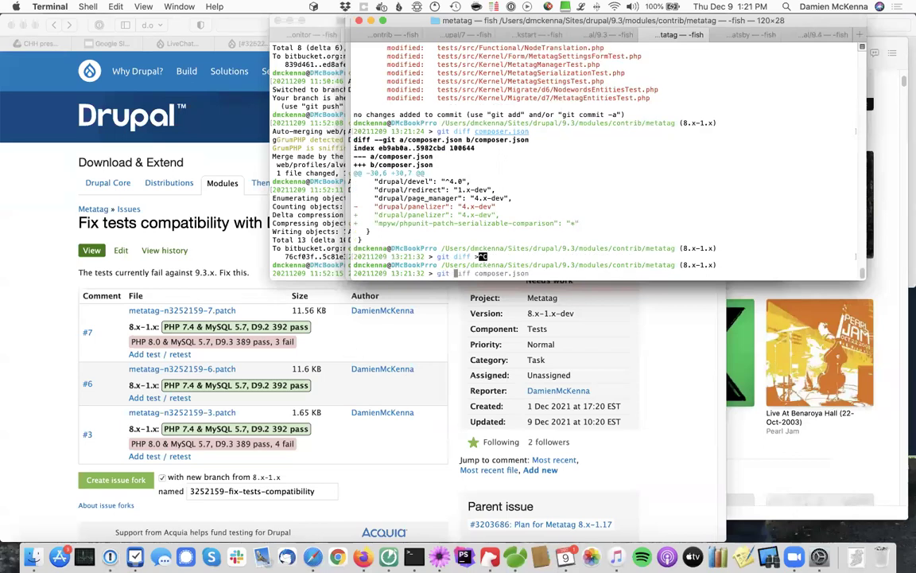
pyautogui.press('Return')
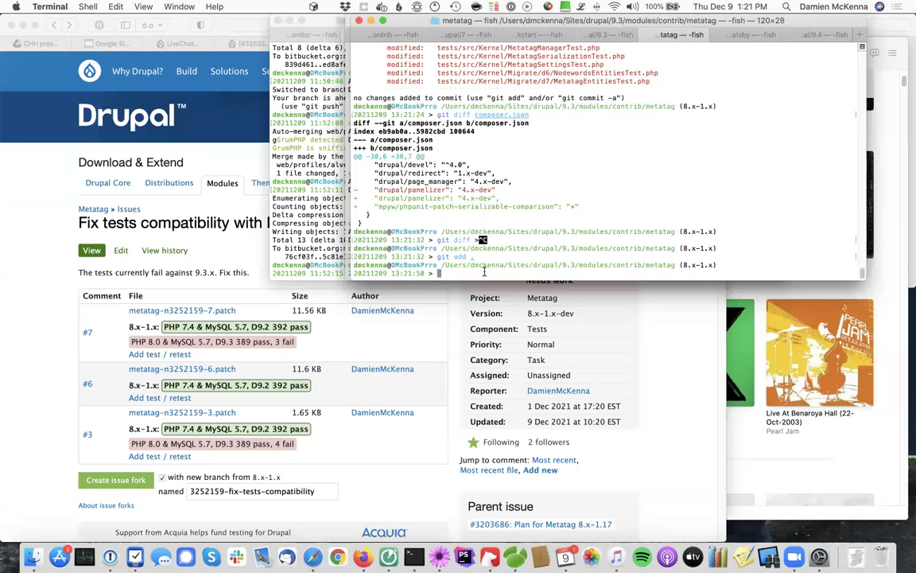
pyautogui.click(407, 305)
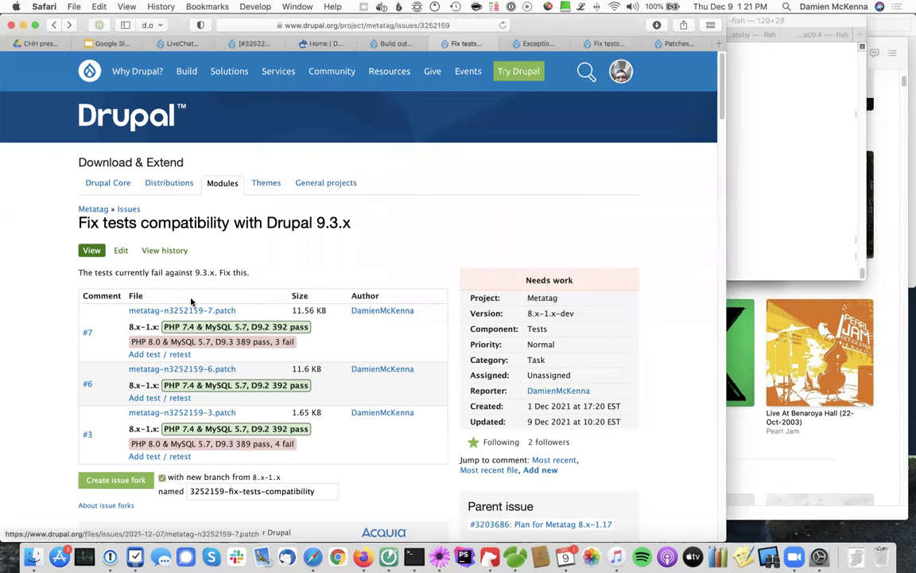
# View the PHP 8.0 & MySQL 5.7 test failures, then confirm the staged files with git status.
pyautogui.click(223, 341)
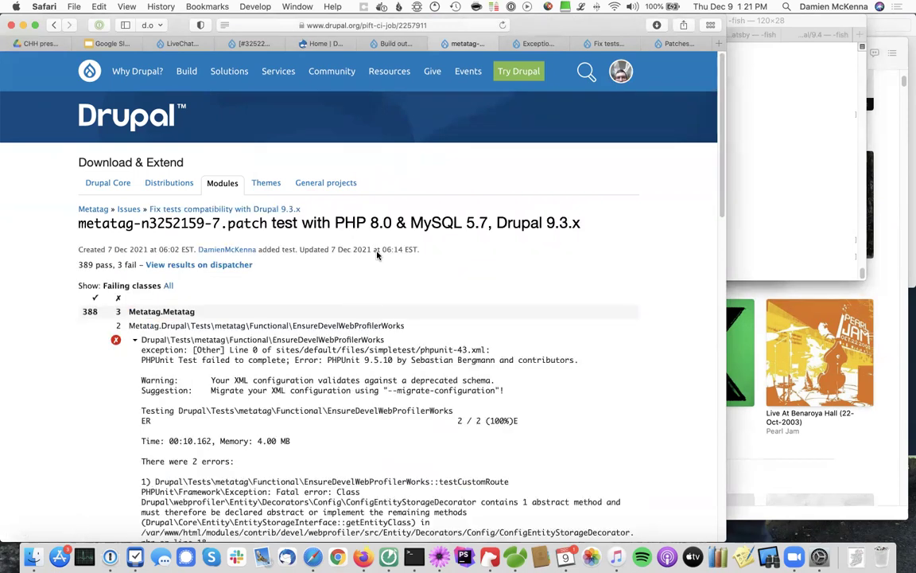
pyautogui.scroll(-3, 318, 344)
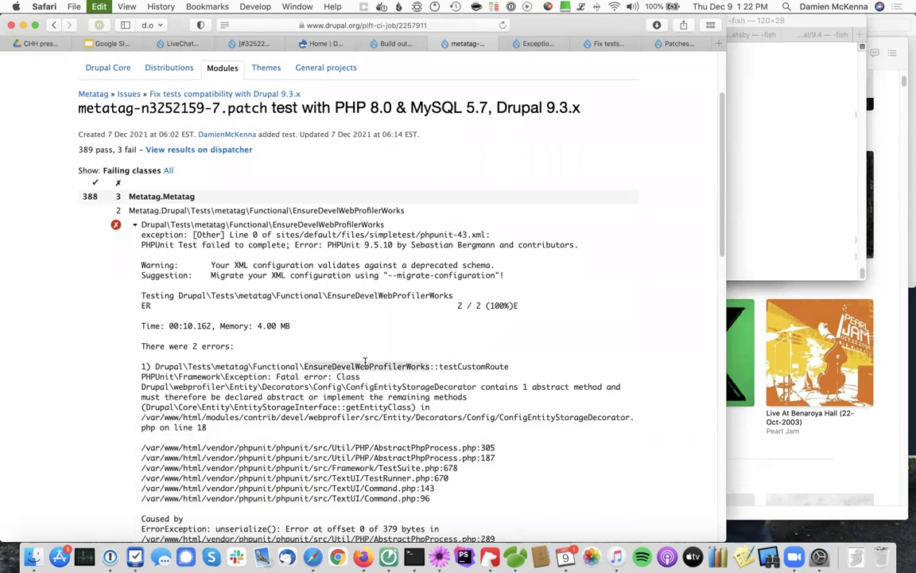
pyautogui.press('super+Tab')
pyautogui.write('git status')
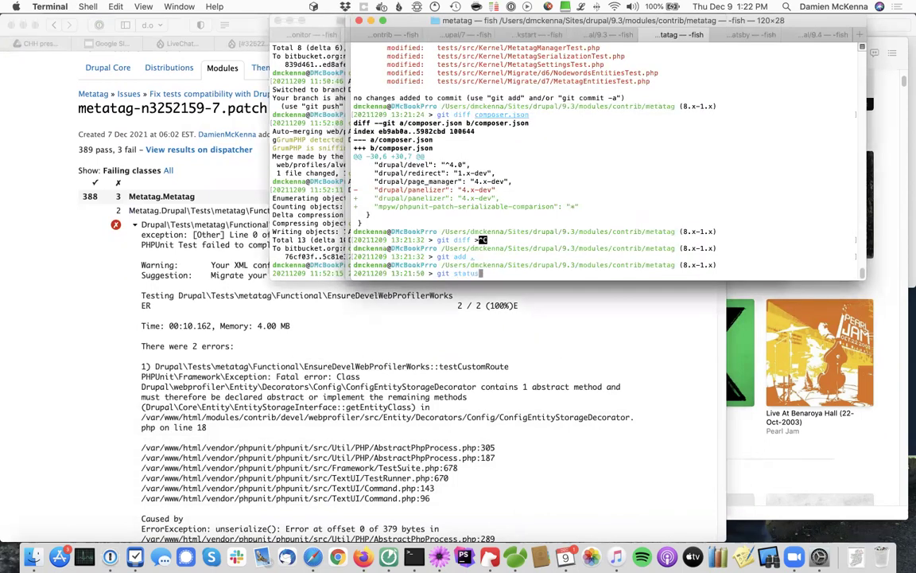
pyautogui.press('Return')
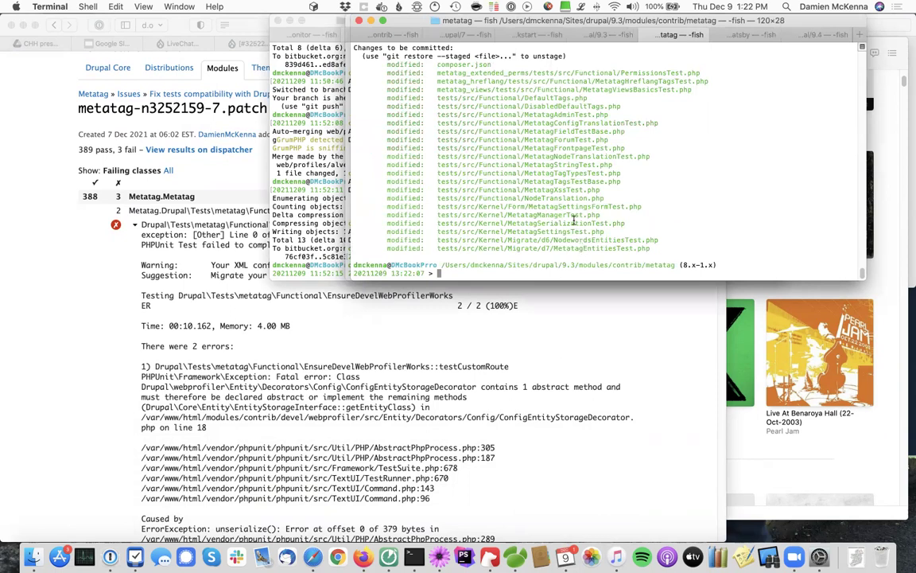
# Run 'mate .' to open the metatag 8.x-1.x checkout in TextMate.
pyautogui.write('mate .')
pyautogui.press('Return')
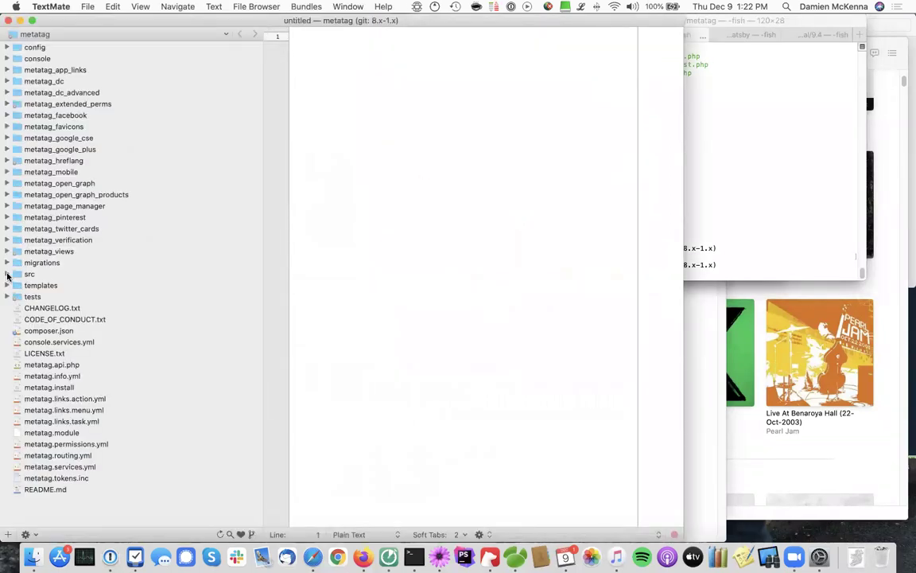
# Open EnsureDevelWebProfilerWorks.php and compare it with EnsureDevelWorks.php.
pyautogui.press('super+t')
pyautogui.press('super+v')
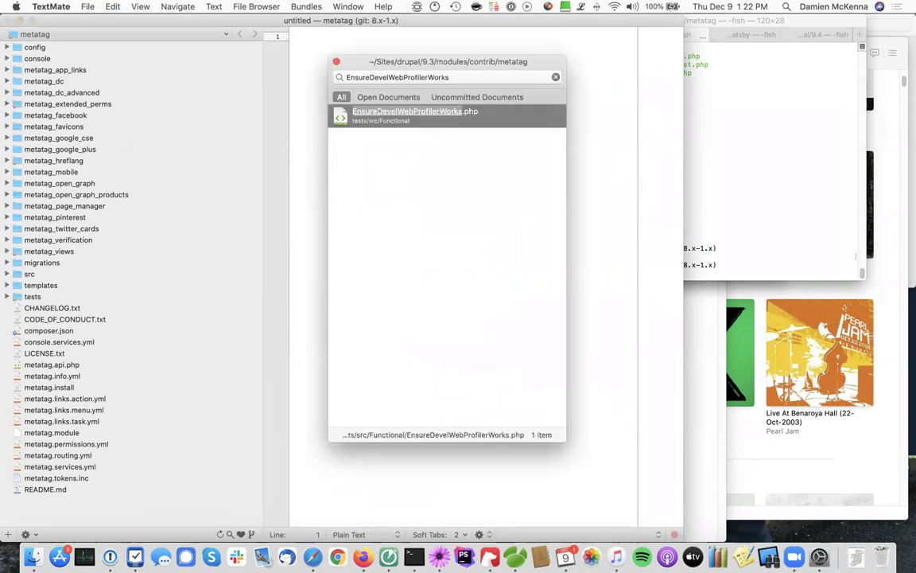
pyautogui.press('Return')
pyautogui.click(409, 236)
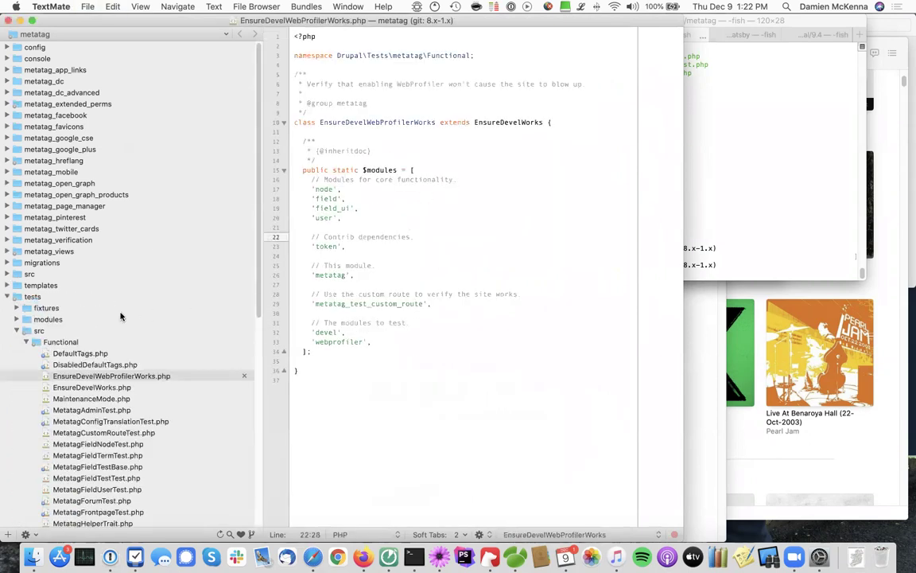
pyautogui.scroll(-5, 121, 317)
pyautogui.click(132, 232)
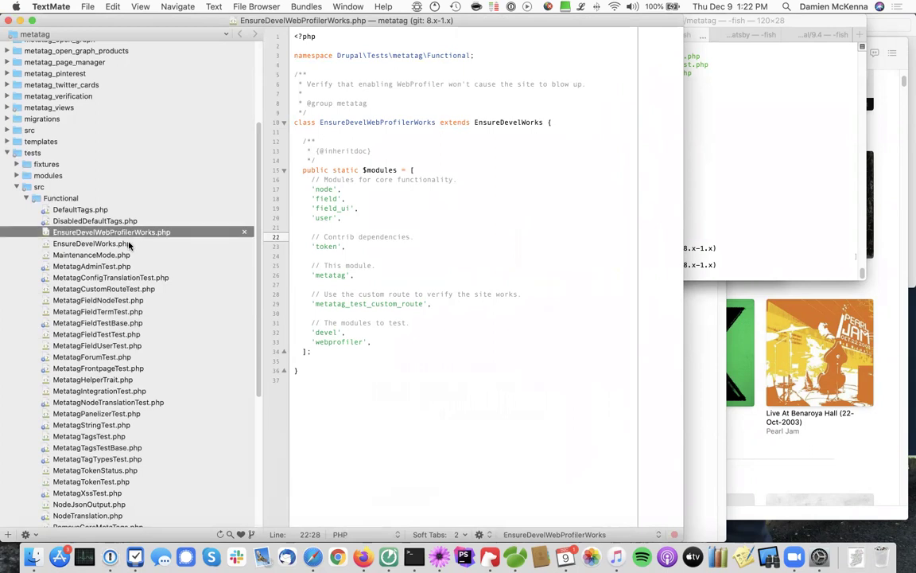
pyautogui.click(129, 243)
pyautogui.scroll(-1, 387, 342)
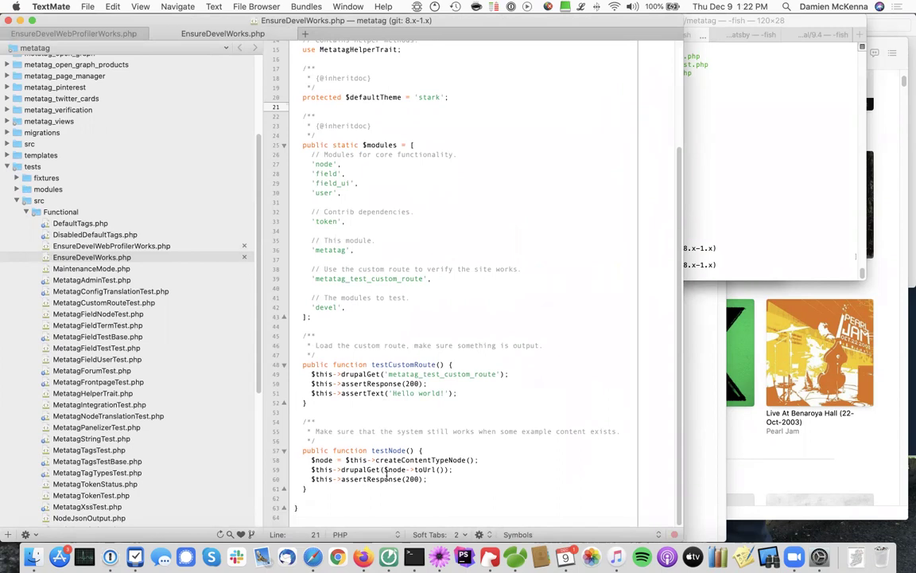
pyautogui.scroll(-1, 358, 450)
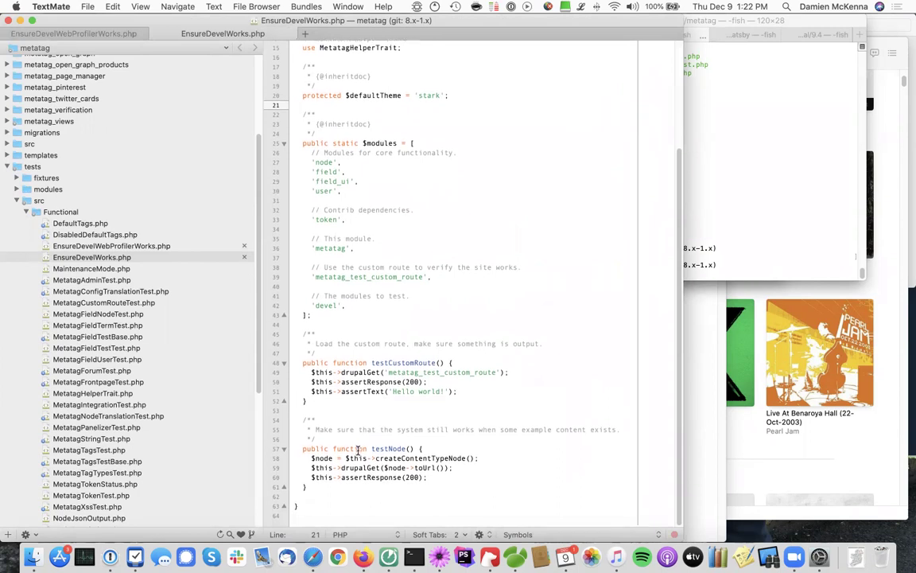
# Move EnsureDevelWebProfilerWorks.php to the Trash from the file browser.
pyautogui.click(139, 249)
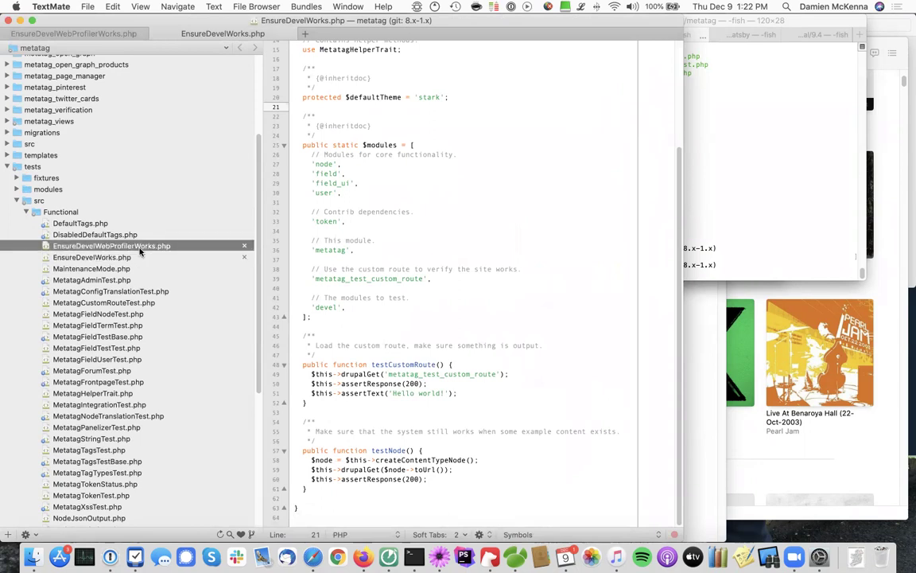
pyautogui.doubleClick(140, 248)
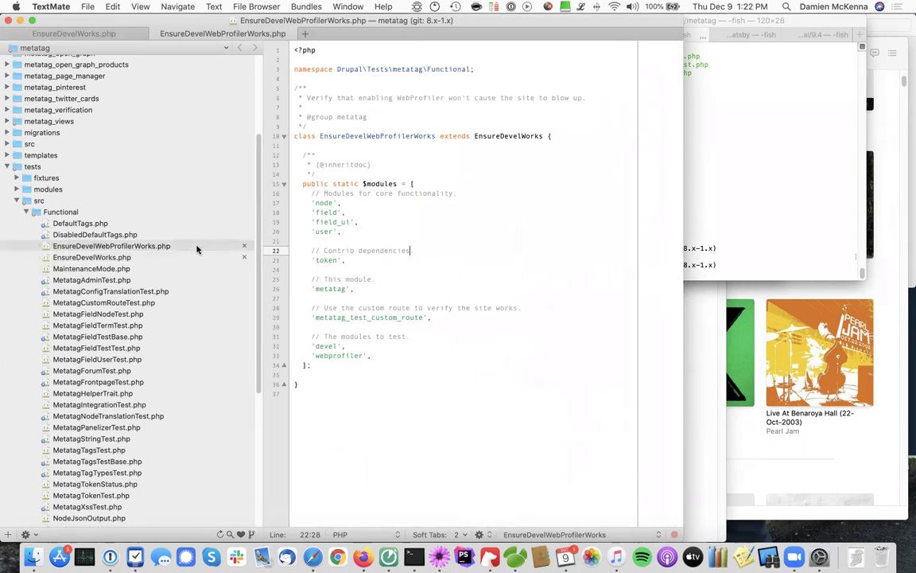
pyautogui.rightClick(170, 245)
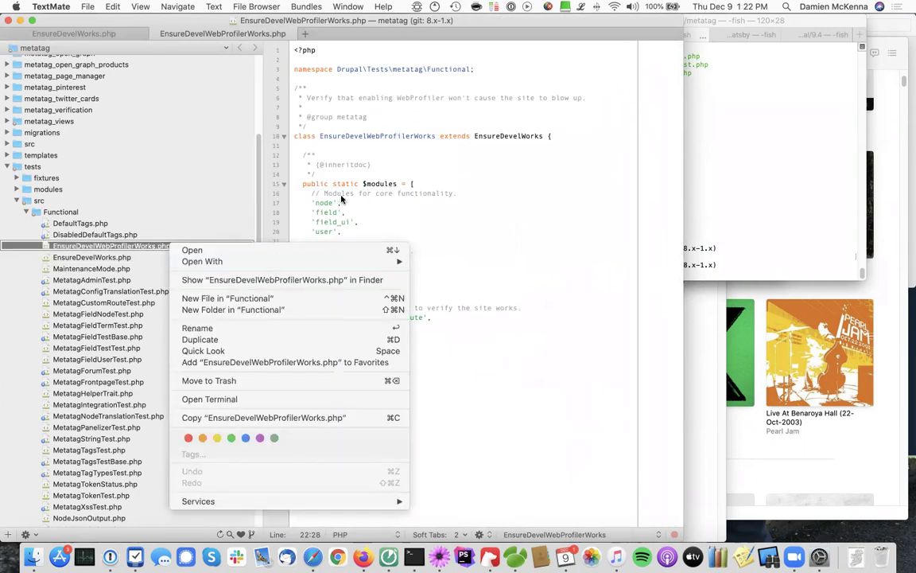
pyautogui.click(311, 180)
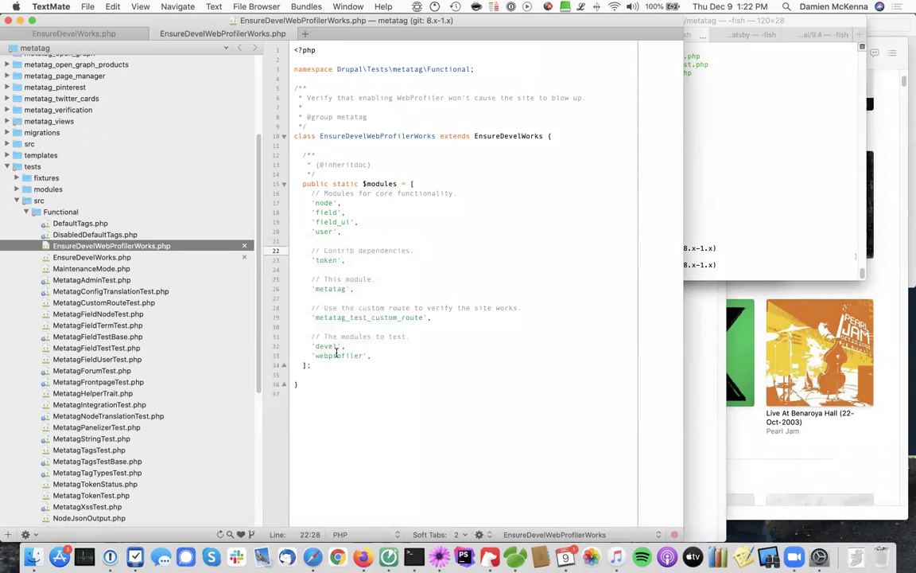
pyautogui.rightClick(127, 244)
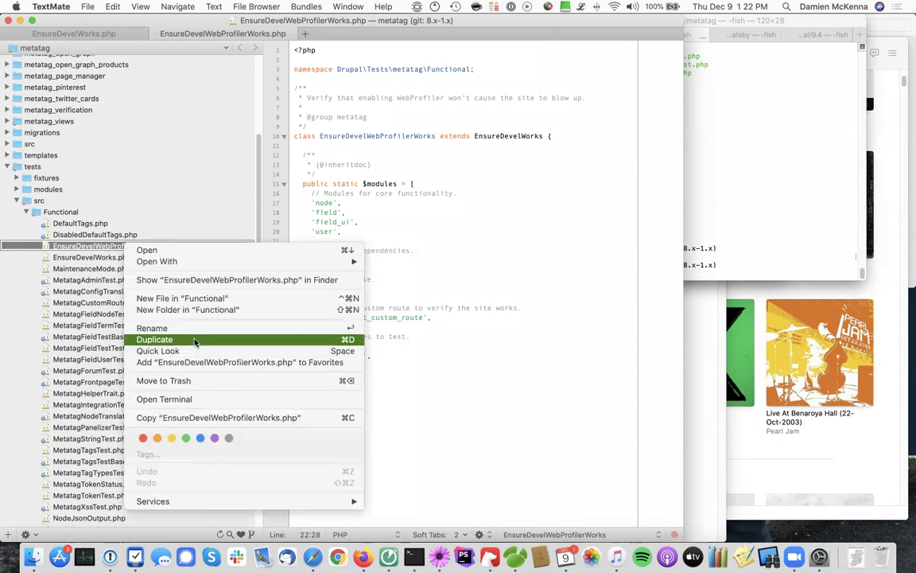
pyautogui.click(181, 382)
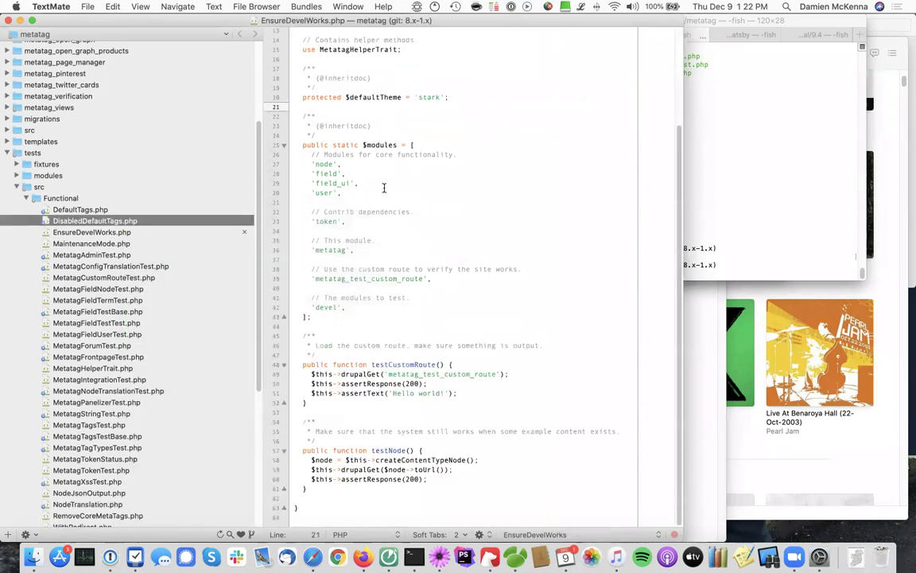
# Run git diff HEAD > ~/Downloads/metatag-n3252159-10.patch to write the new patch.
pyautogui.press('super+Tab')
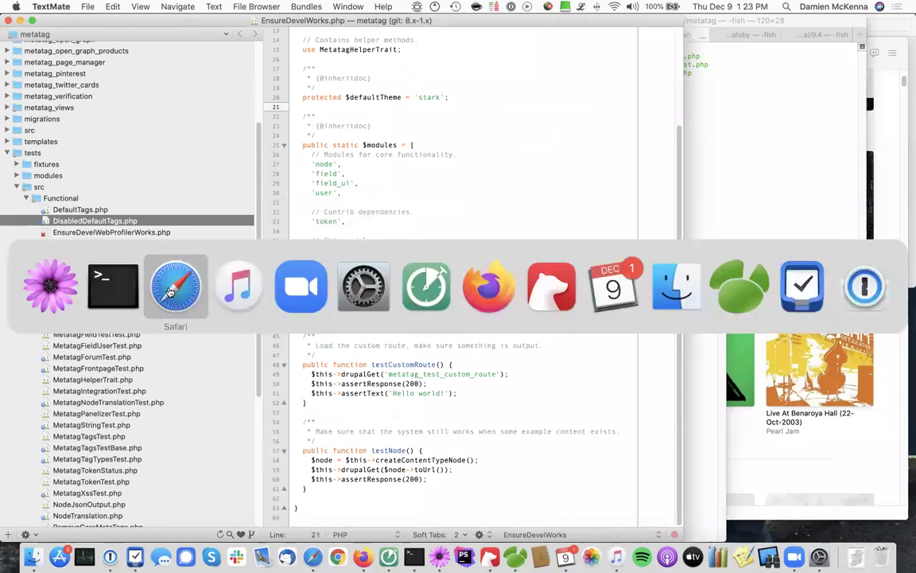
pyautogui.click(168, 288)
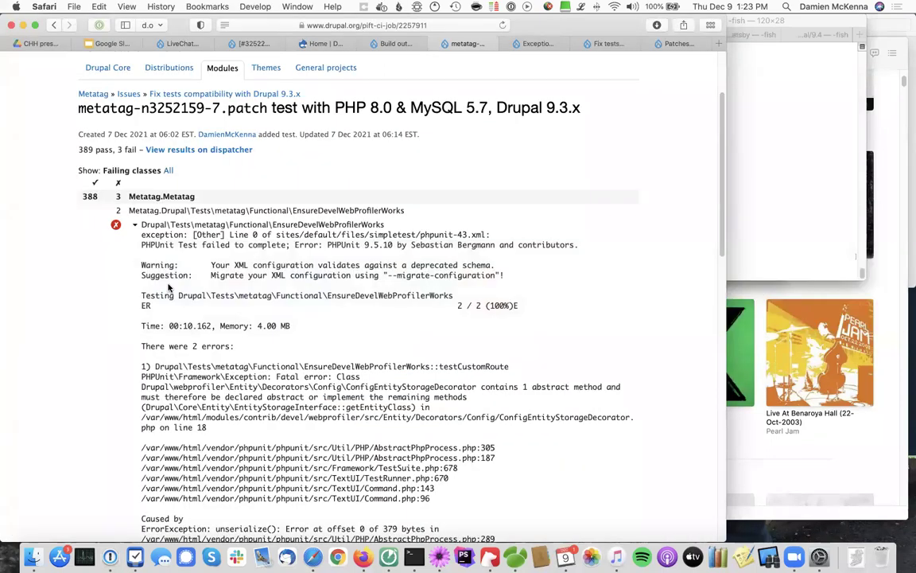
pyautogui.press('super+bracketleft')
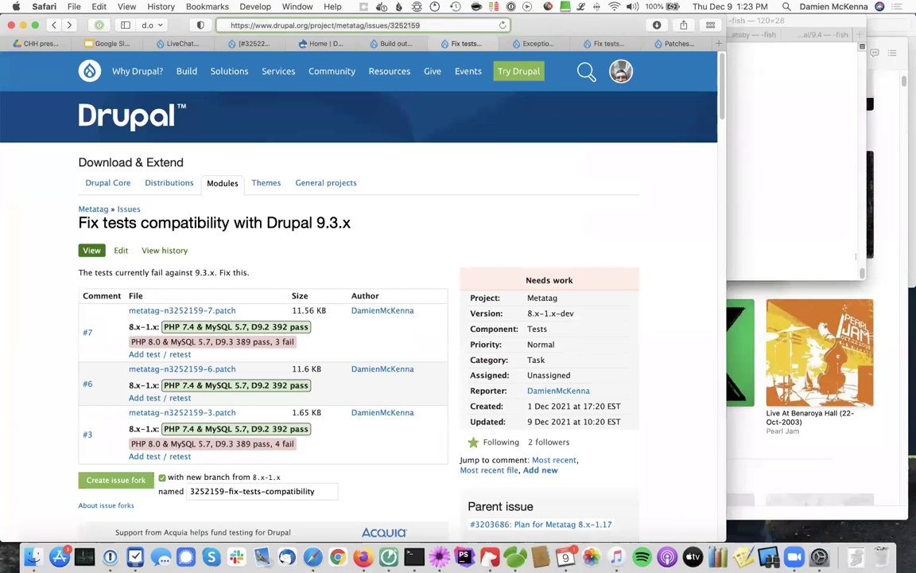
pyautogui.press('super+Tab')
pyautogui.click(176, 285)
pyautogui.write('git d')
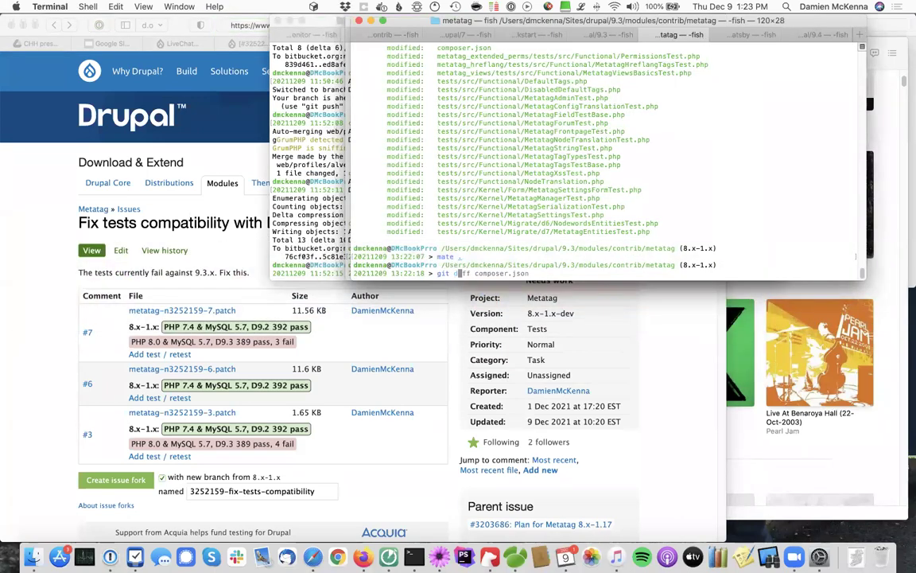
pyautogui.write('iff HEAD ')
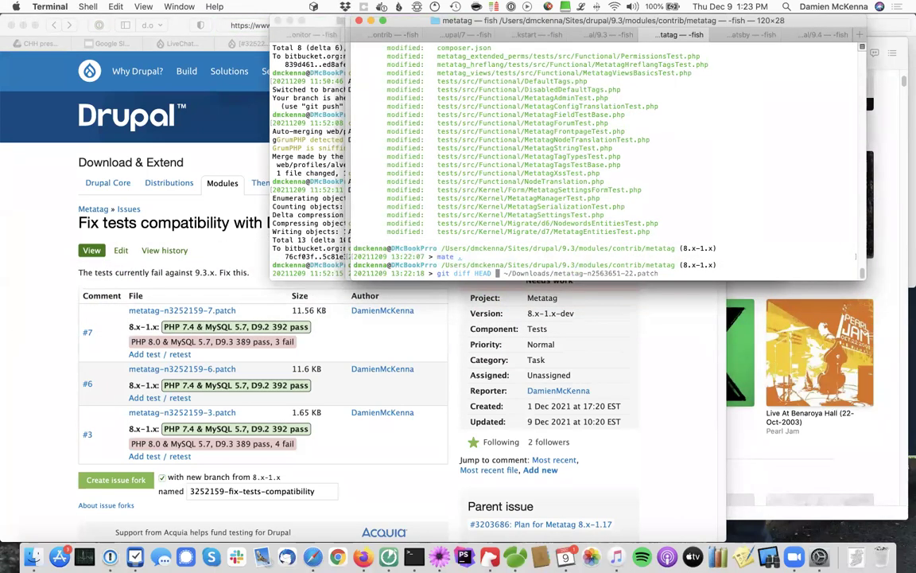
pyautogui.write('> ~/Downloads/metatag-n3252159-')
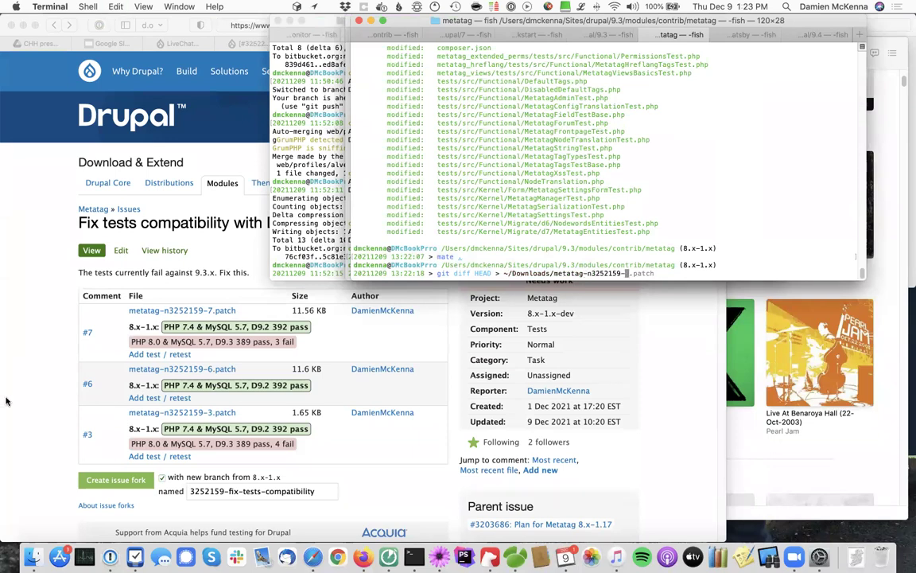
pyautogui.scroll(-20, 22, 394)
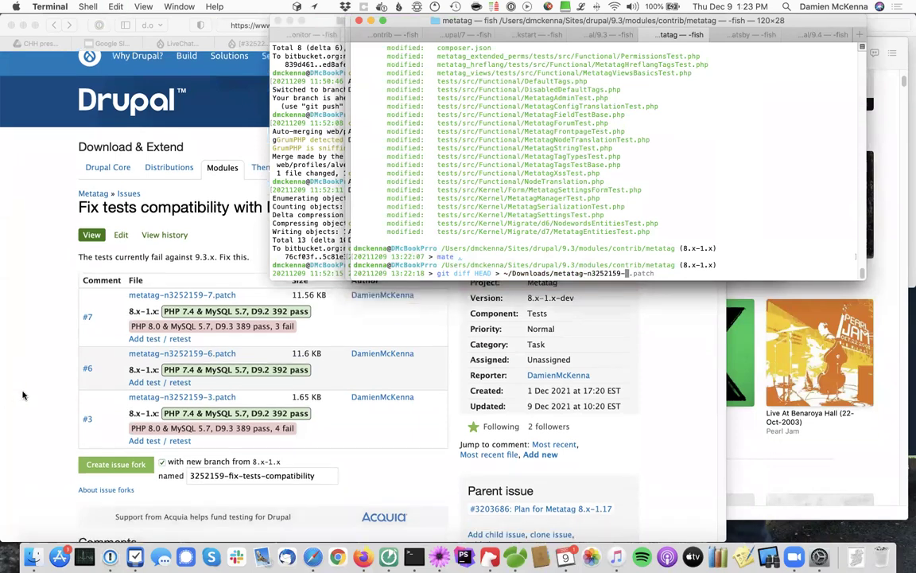
pyautogui.scroll(5, 22, 394)
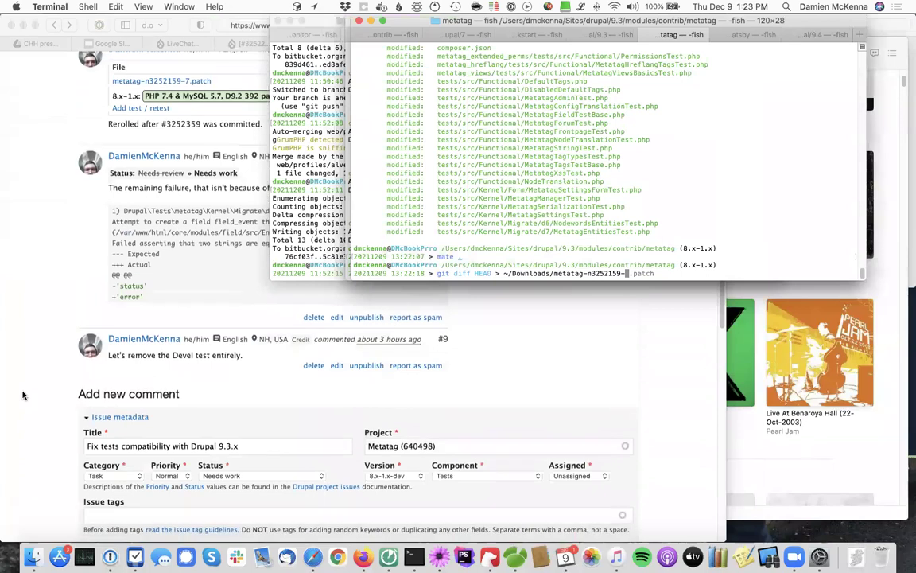
pyautogui.write('10.patch')
pyautogui.press('Return')
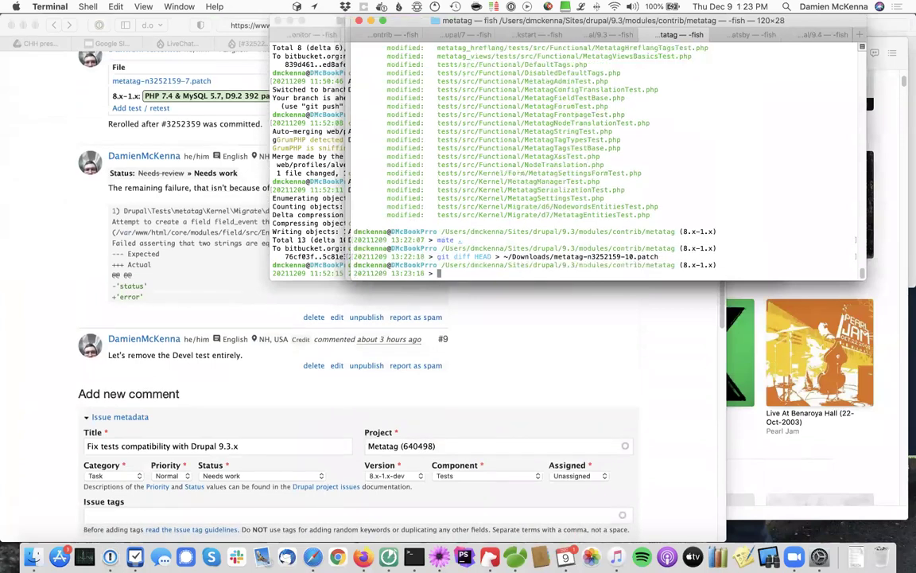
pyautogui.click(26, 360)
# Write a comment: the only difference in this file is the removal of the deleted test file.
pyautogui.scroll(-5, 26, 360)
pyautogui.click(113, 329)
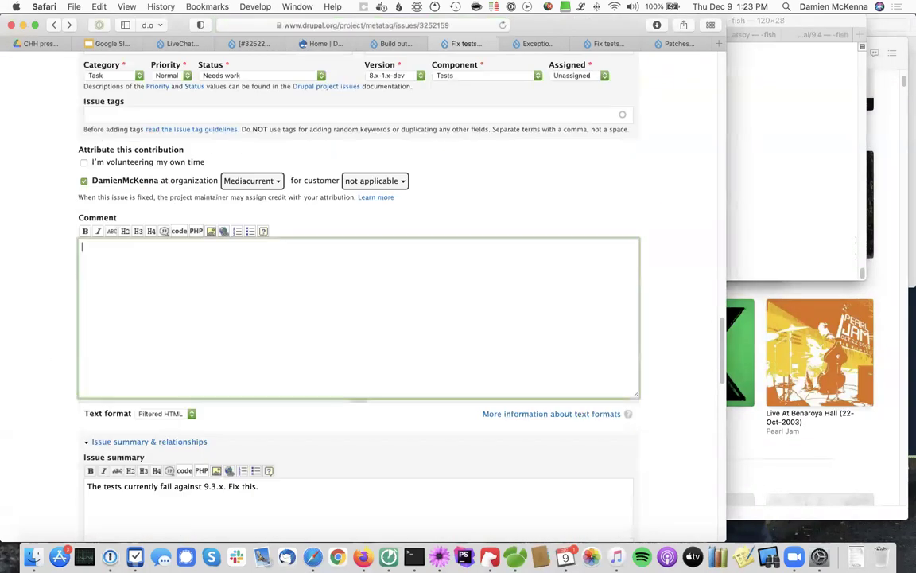
pyautogui.write('The only differenc')
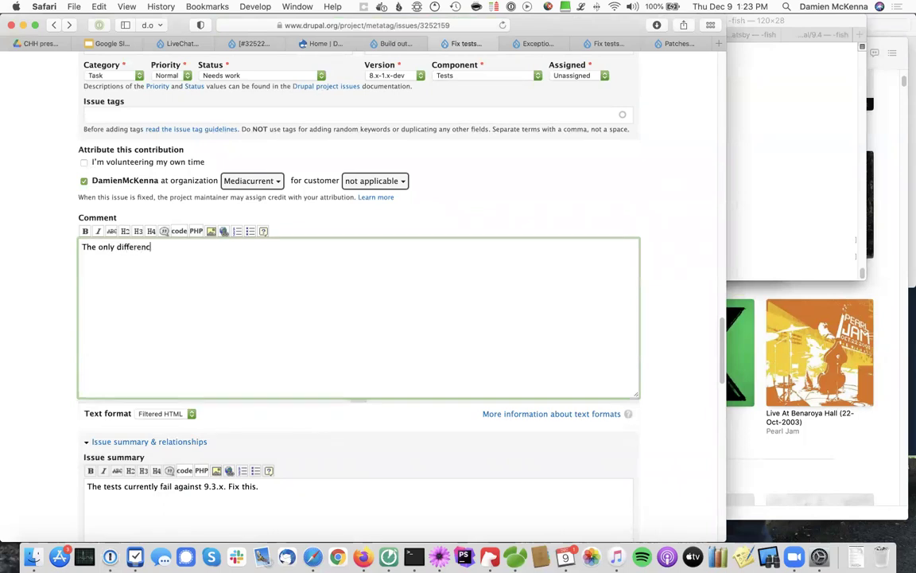
pyautogui.write('e in this t')
pyautogui.write('est')
pyautogui.press('BackSpace')
pyautogui.press('BackSpace')
pyautogui.press('BackSpace')
pyautogui.press('BackSpace')
pyautogui.press('BackSpace')
pyautogui.write('file is the removal of')
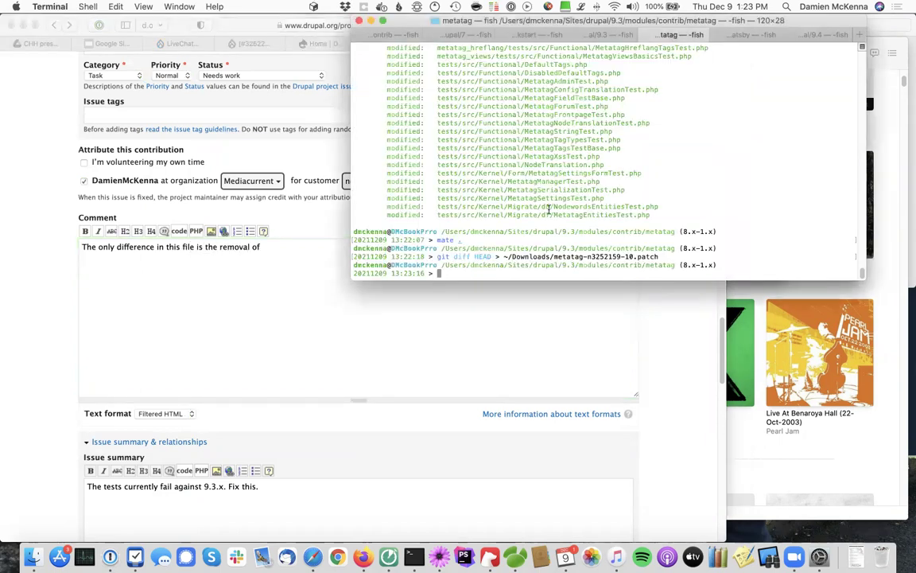
pyautogui.press('super+Tab')
pyautogui.write('git status')
pyautogui.press('Return')
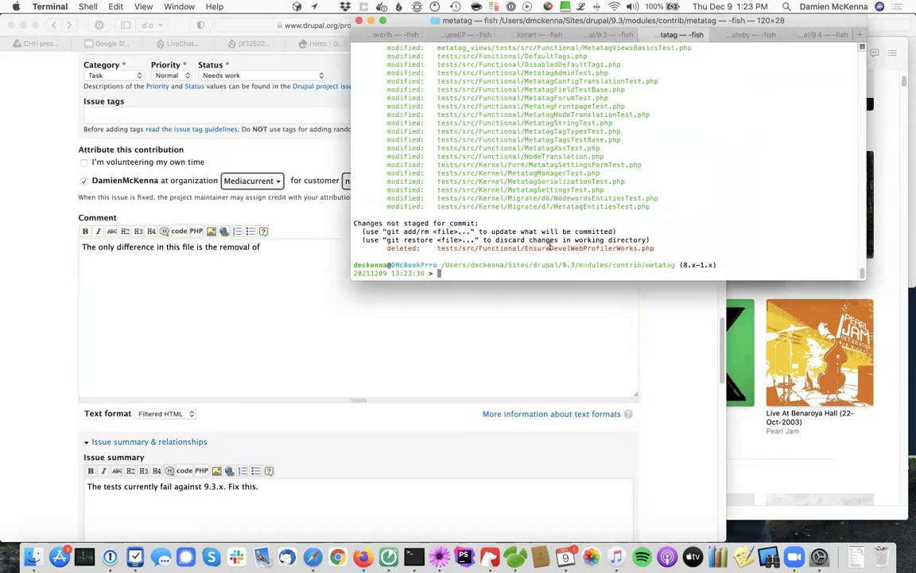
pyautogui.doubleClick(529, 249)
pyautogui.press('super+c')
pyautogui.press('super+Tab')
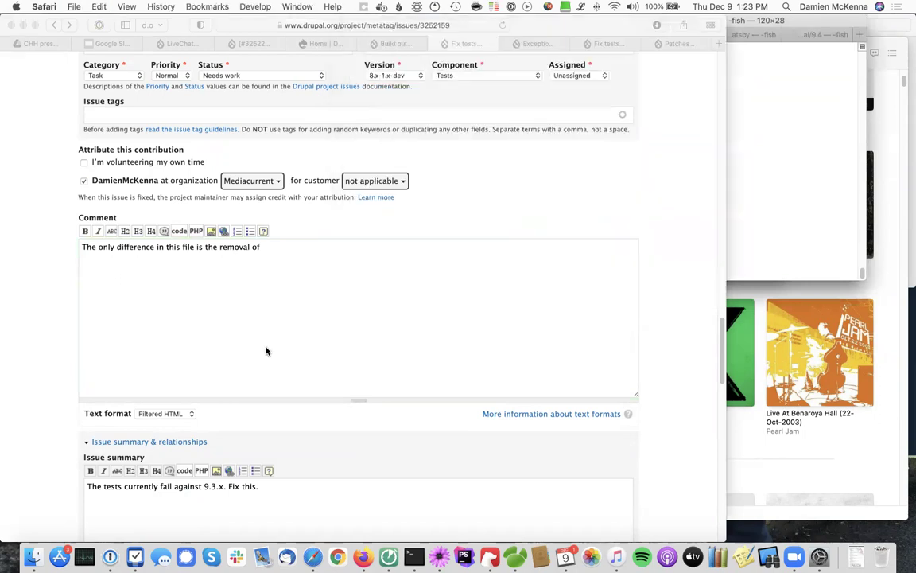
pyautogui.press('super+v')
pyautogui.write('.')
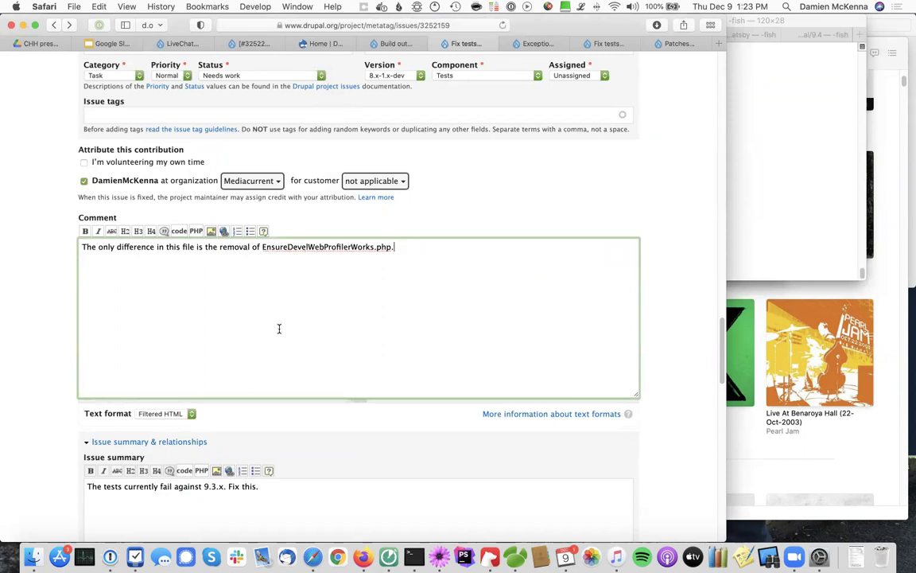
# Set status to Needs review, attach metatag-n3252159-10.patch, and save the comment.
pyautogui.click(267, 77)
pyautogui.click(231, 85)
pyautogui.scroll(-5, 205, 253)
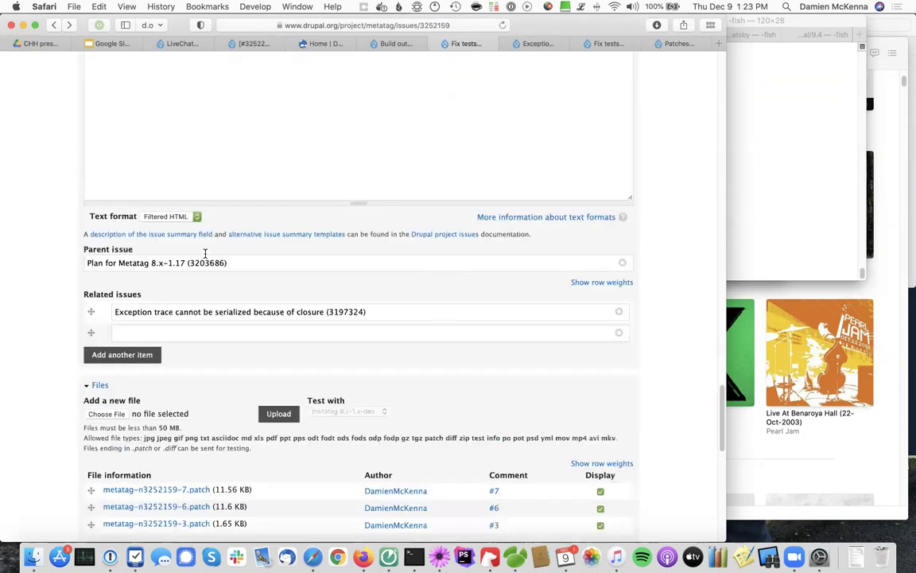
pyautogui.scroll(-6, 206, 253)
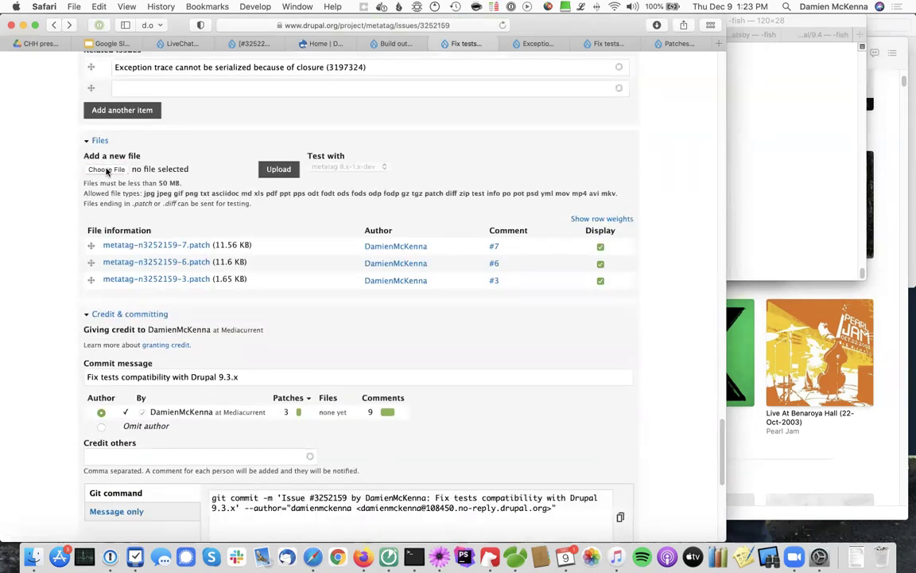
pyautogui.click(107, 171)
pyautogui.press('Down')
pyautogui.press('Return')
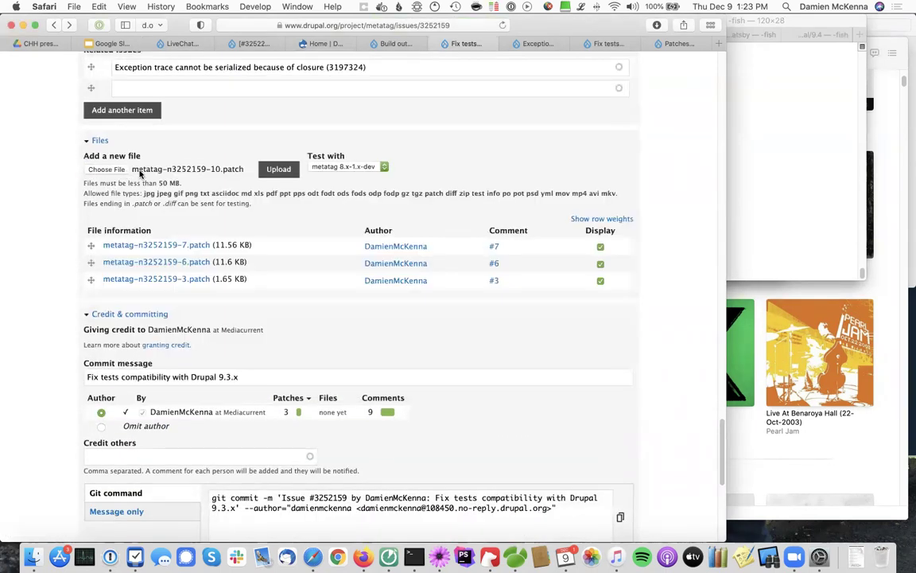
pyautogui.scroll(3, 128, 183)
pyautogui.scroll(-8, 104, 202)
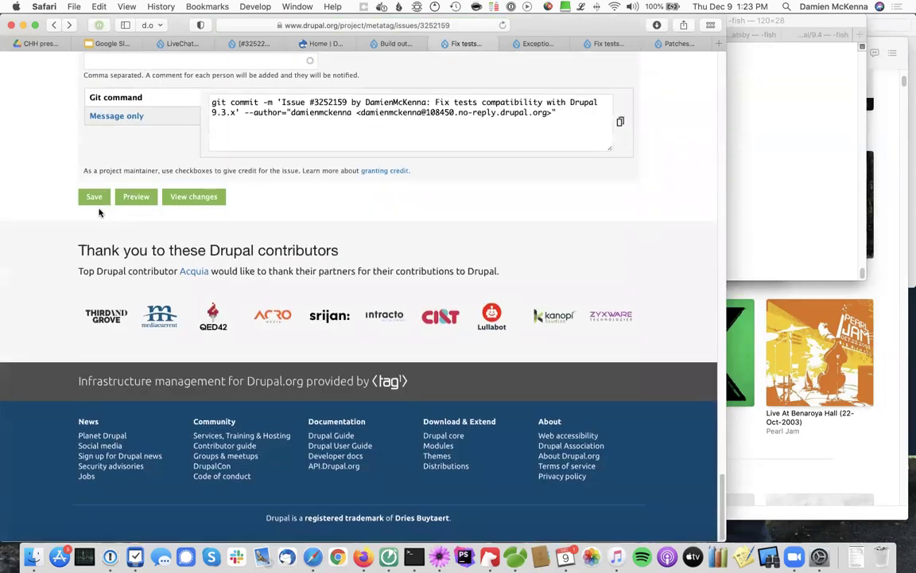
pyautogui.click(94, 199)
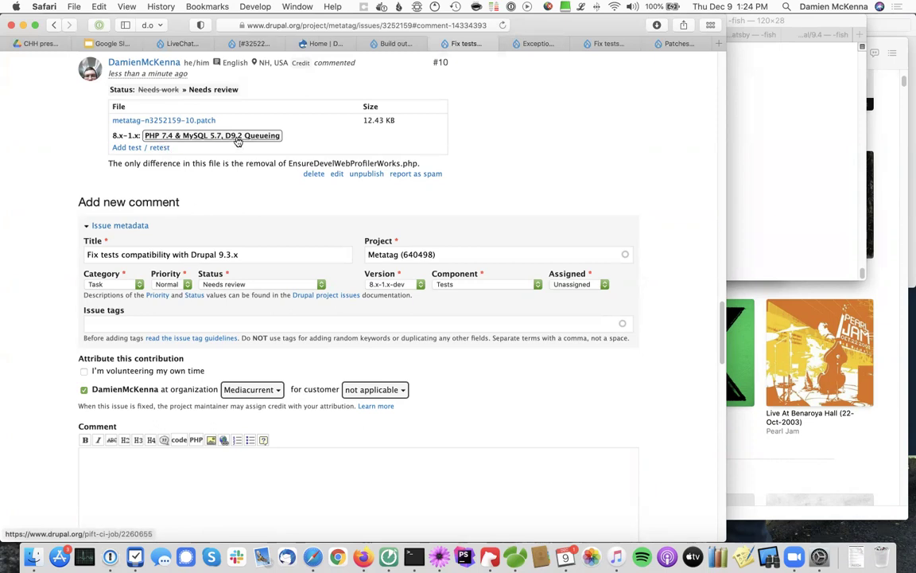
# Queue metatag-n3252159-10.patch for a retest on PHP 8.0 & MySQL 5.7, D9.3.
pyautogui.click(159, 148)
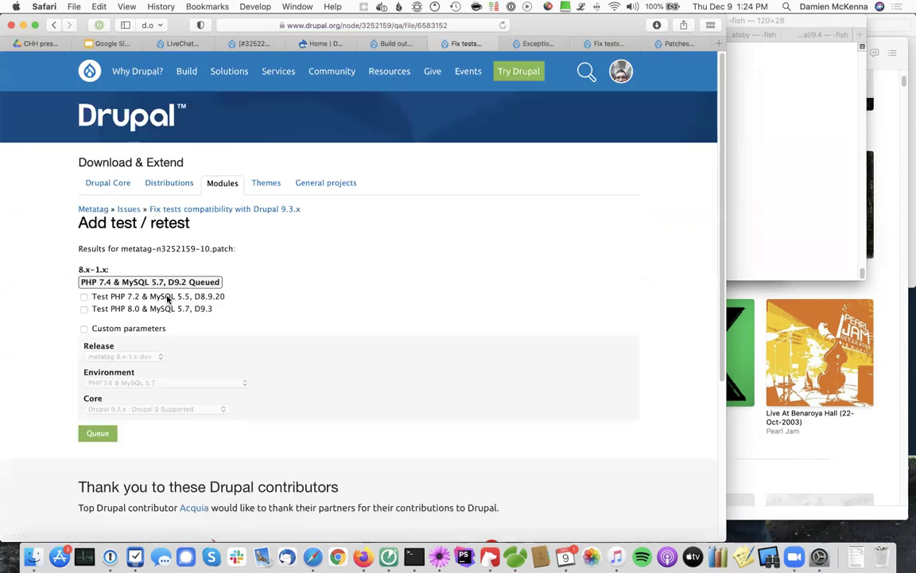
pyautogui.click(168, 310)
pyautogui.scroll(-3, 167, 312)
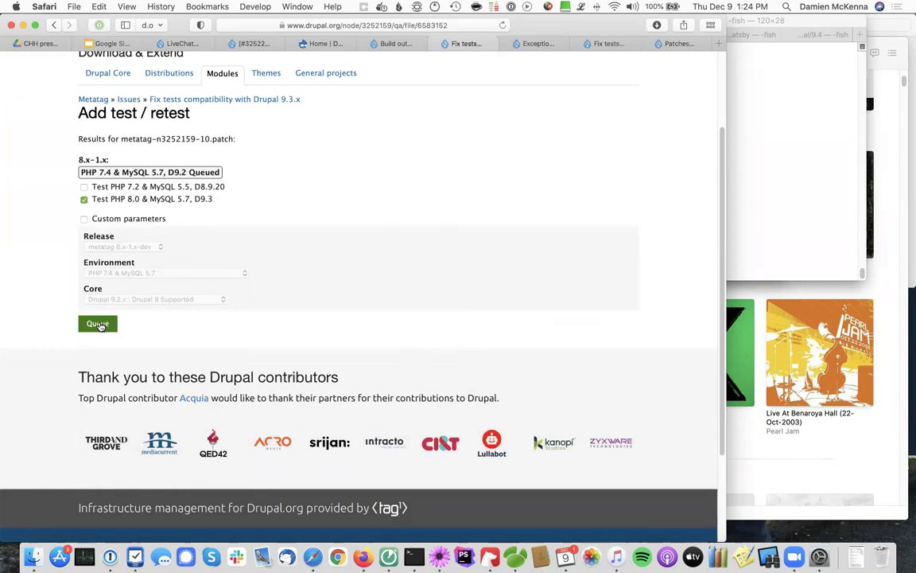
pyautogui.click(98, 323)
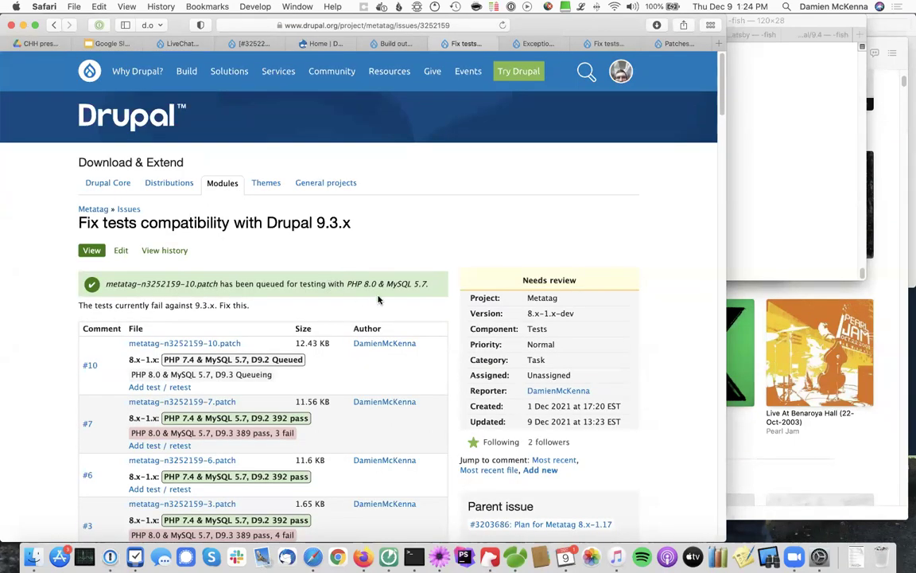
# Discard the local changes with git reset HEAD . and git checkout.
pyautogui.press('super+Tab')
pyautogui.write('git res')
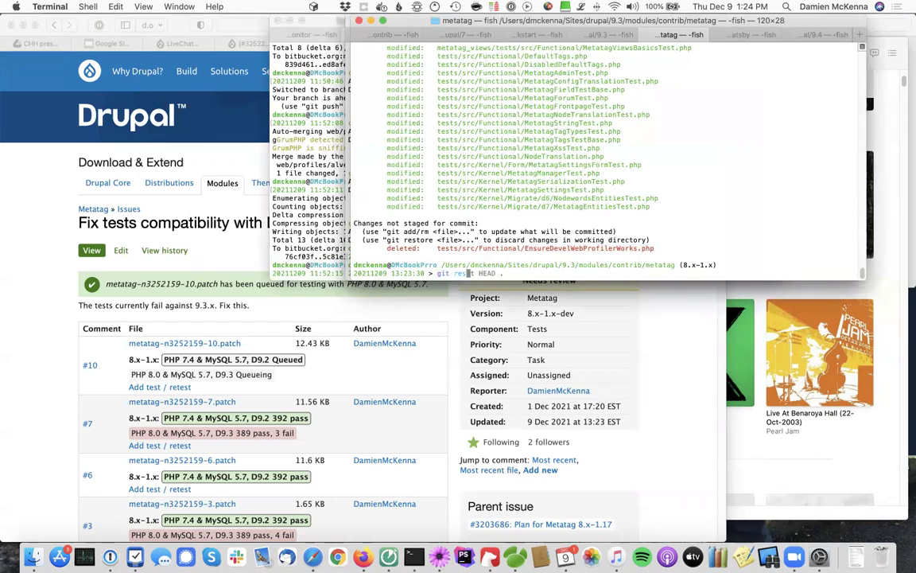
pyautogui.press('Right')
pyautogui.press('Return')
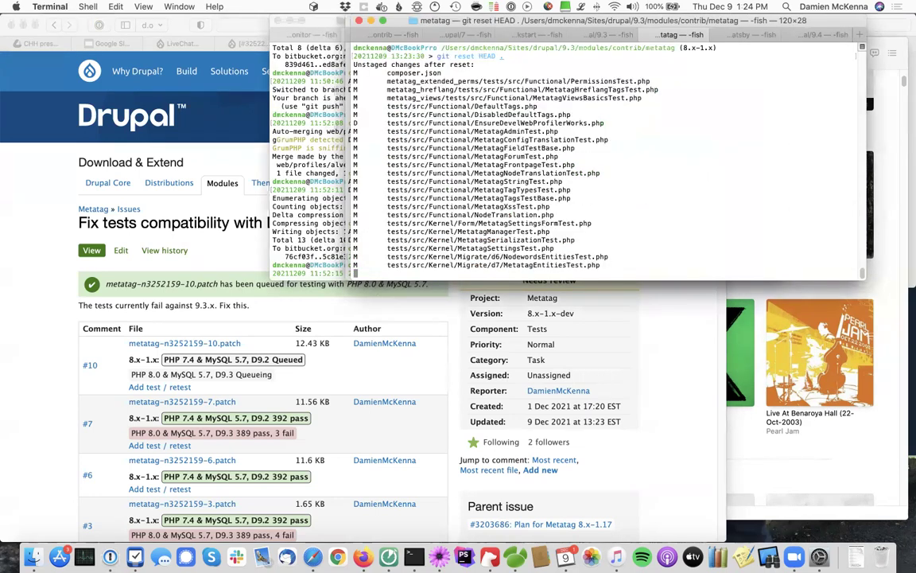
pyautogui.write('git checkout .')
pyautogui.press('Right')
pyautogui.press('Return')
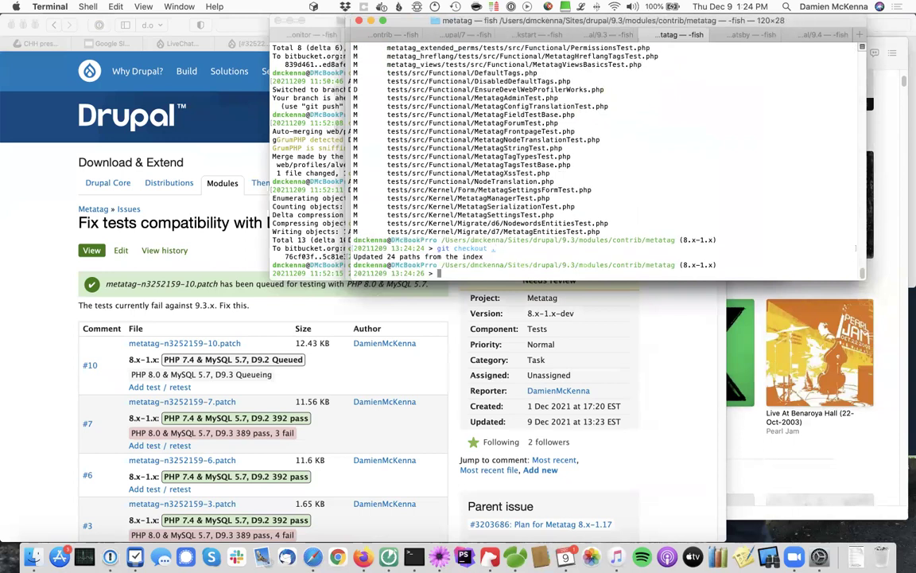
# Confirm the working tree is clean, then open the 'Fix small typo in metatag_extended_perms.info.yml' issue.
pyautogui.write('git status')
pyautogui.press('Return')
pyautogui.click(221, 280)
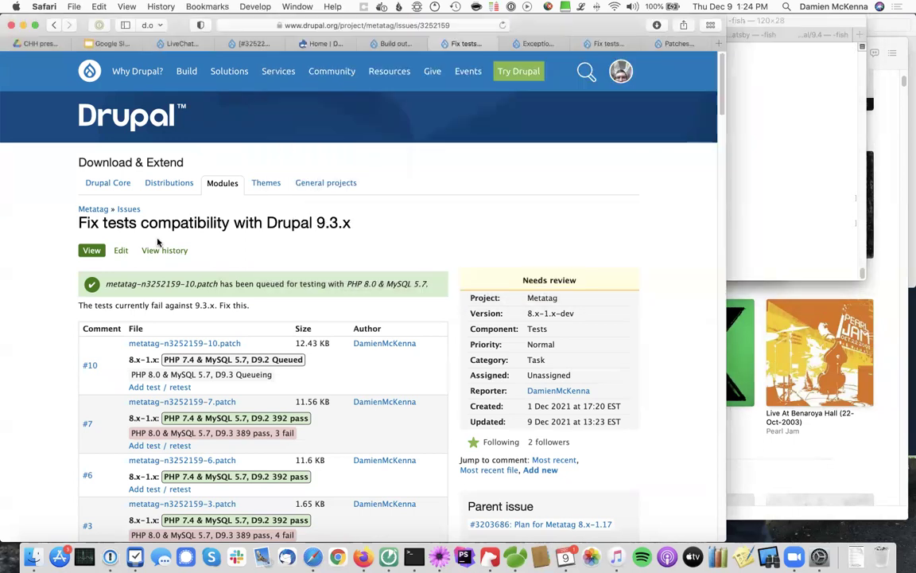
pyautogui.click(129, 210)
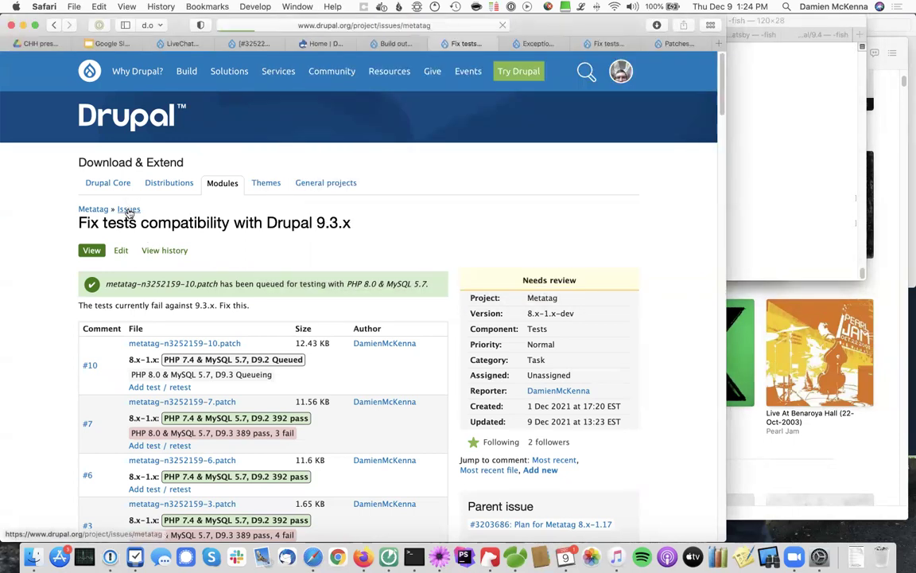
pyautogui.scroll(-4, 160, 379)
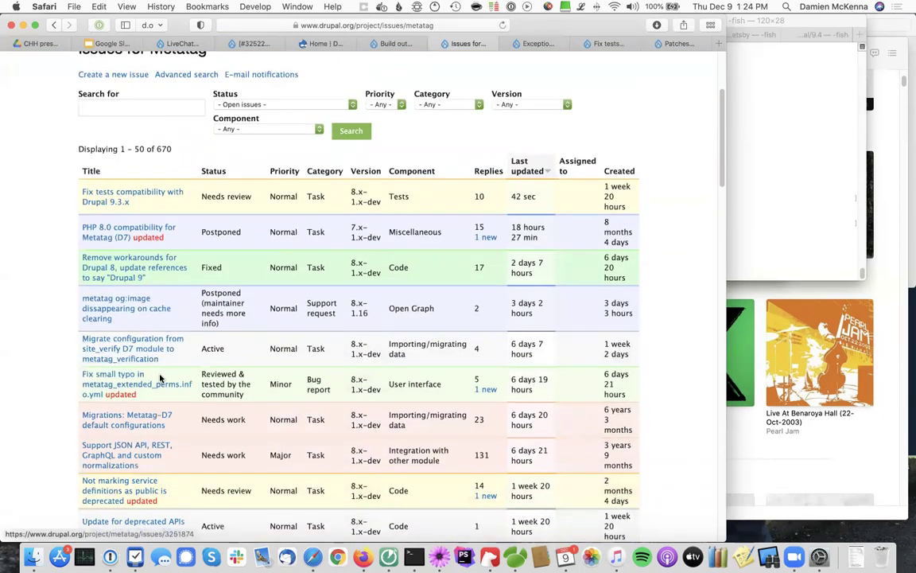
pyautogui.scroll(-1, 160, 378)
pyautogui.click(152, 345)
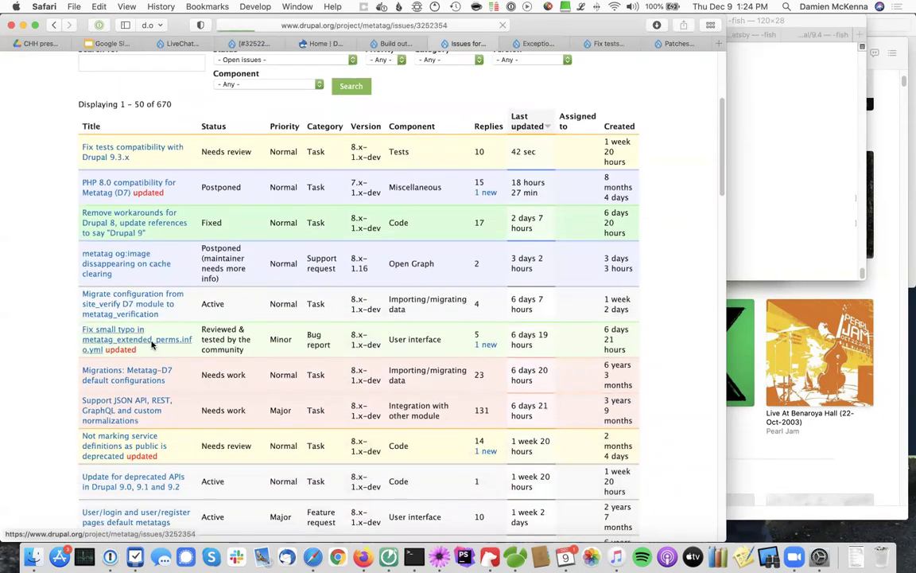
# Copy and open the merge request's plain diff link.
pyautogui.press('Escape')
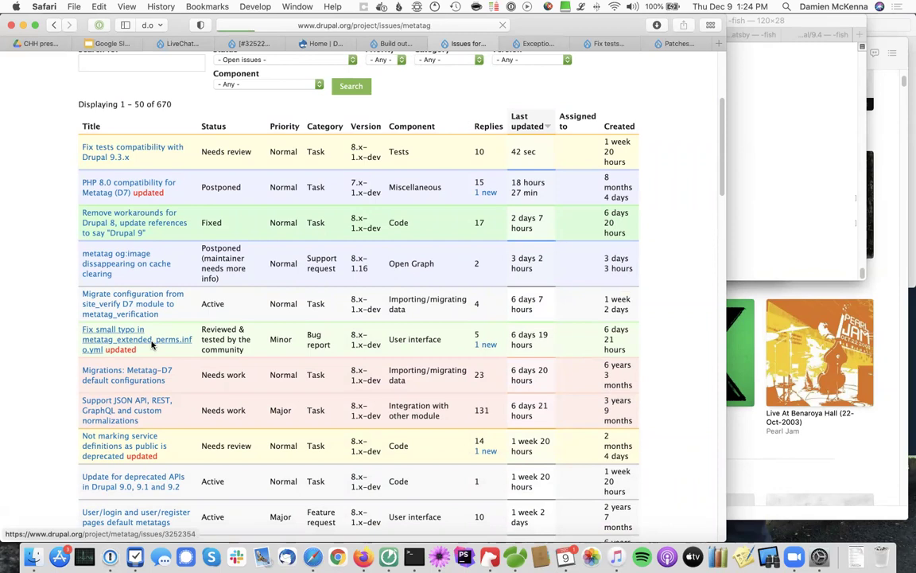
pyautogui.scroll(-3, 152, 348)
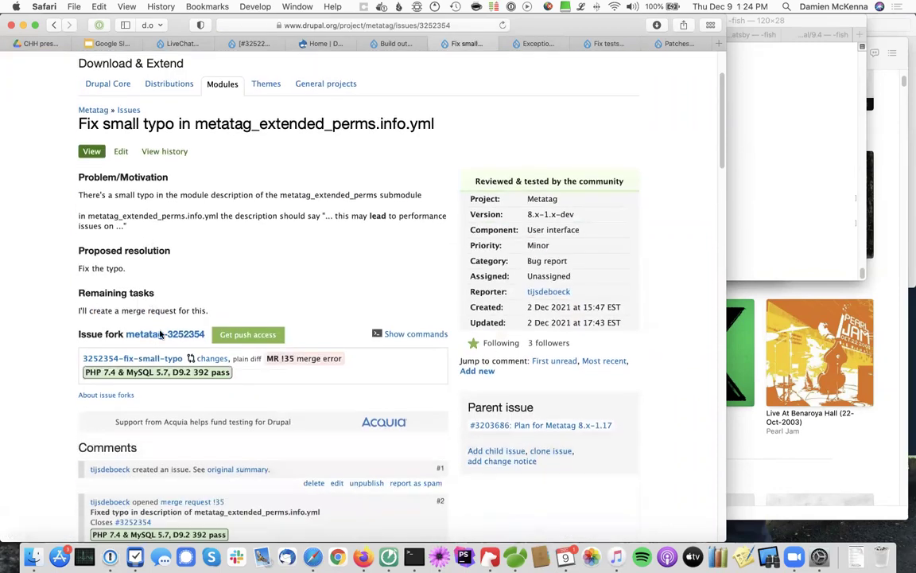
pyautogui.rightClick(253, 310)
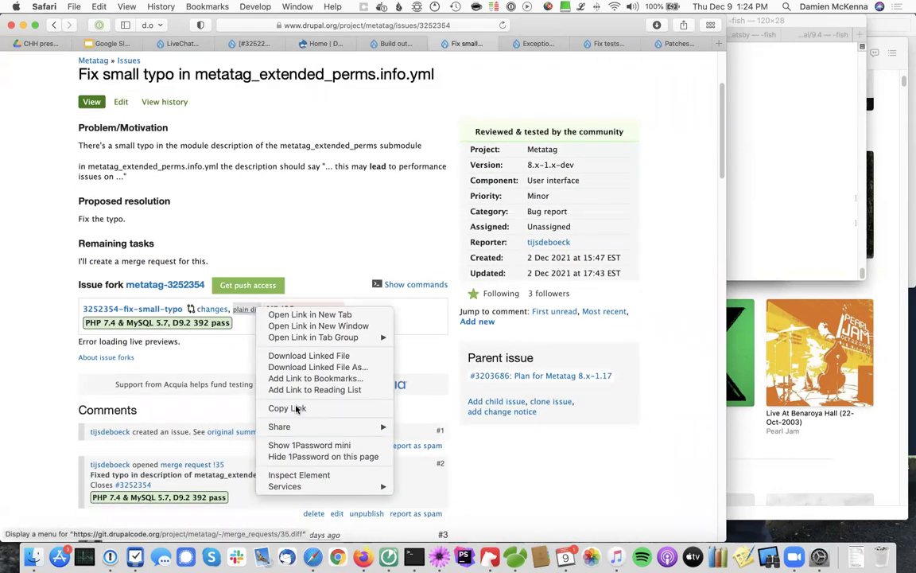
pyautogui.click(295, 407)
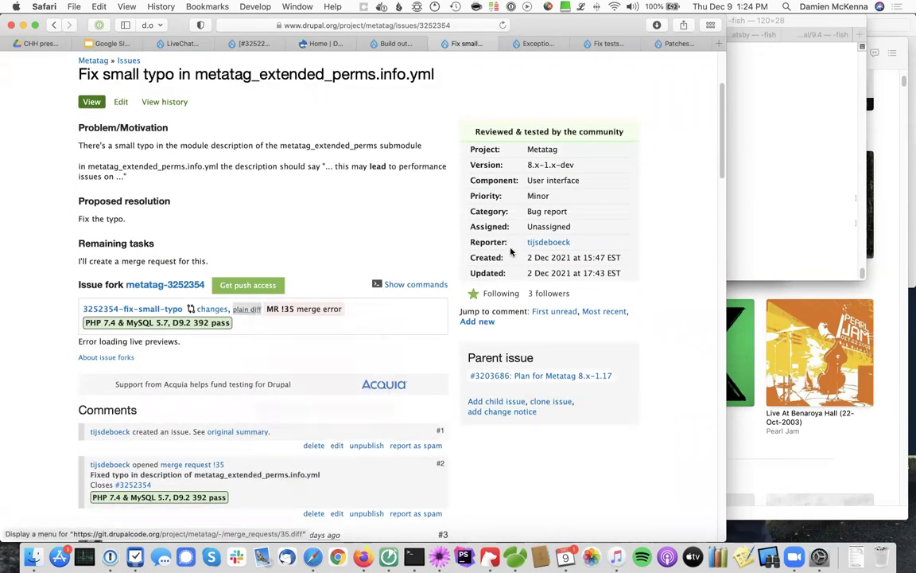
pyautogui.click(241, 312)
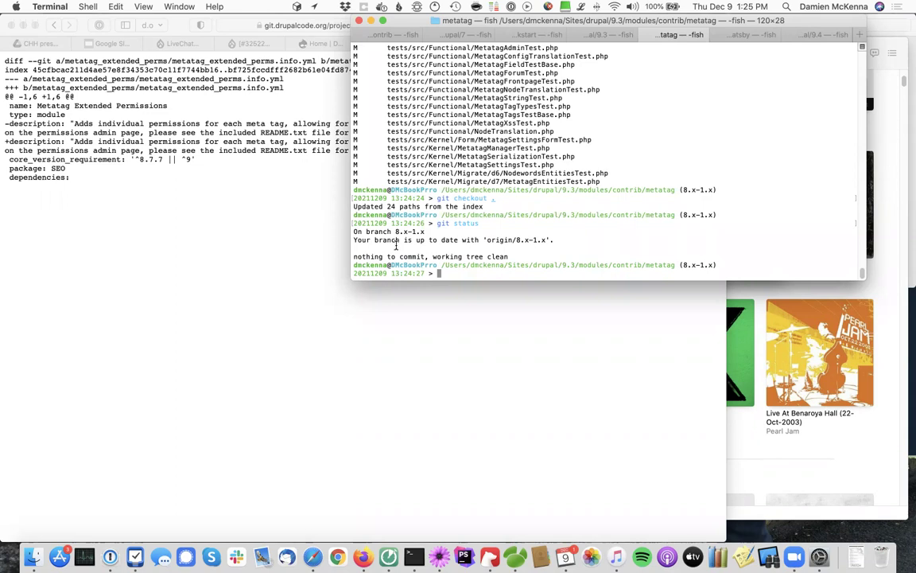
# Apply the diff with curl <diff> |patch -p1, then open the folder in TextMate.
pyautogui.write('curl')
pyautogui.press('super+v')
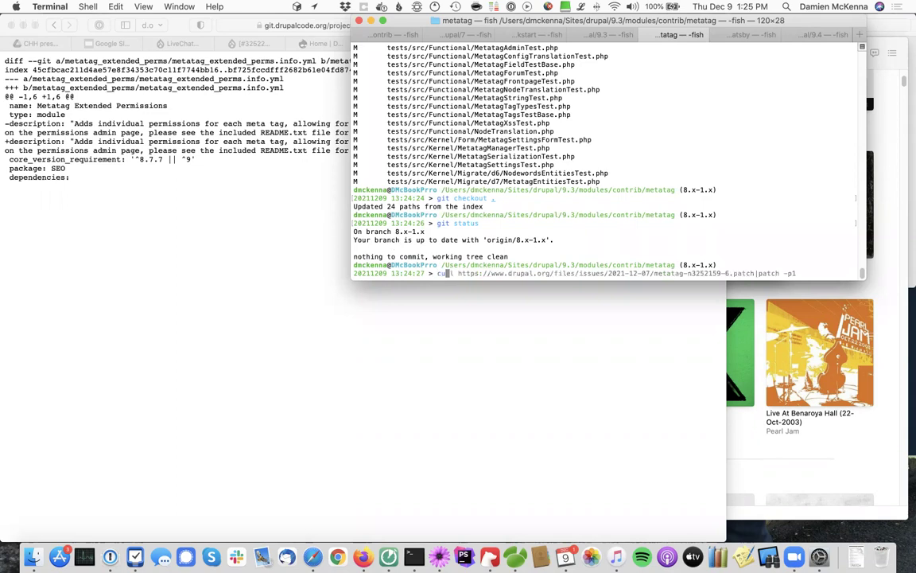
pyautogui.write('|patch -p1')
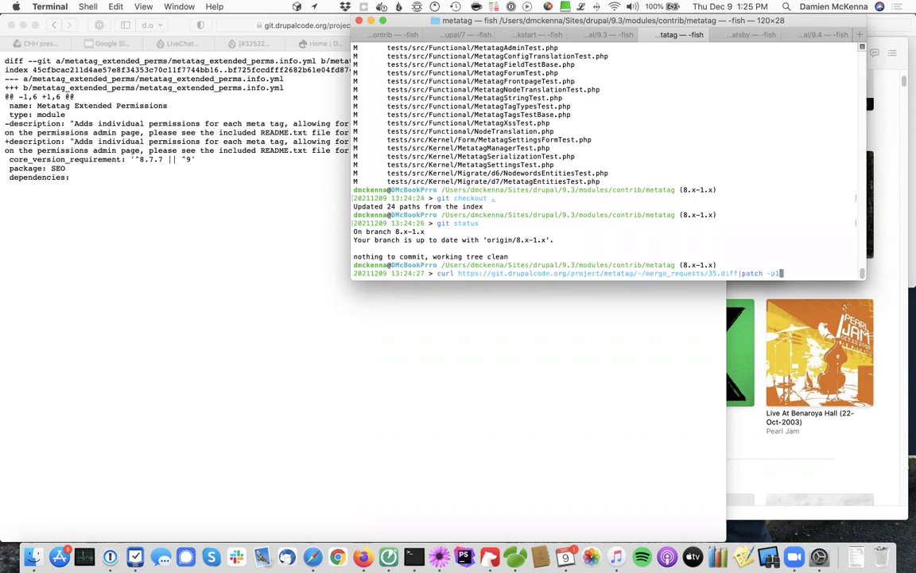
pyautogui.press('Return')
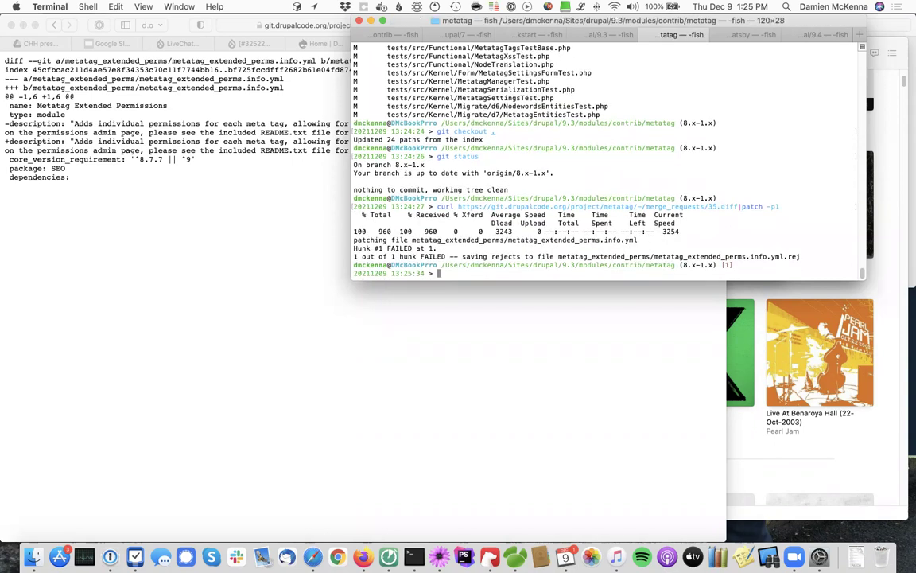
pyautogui.write('mate .')
pyautogui.press('Return')
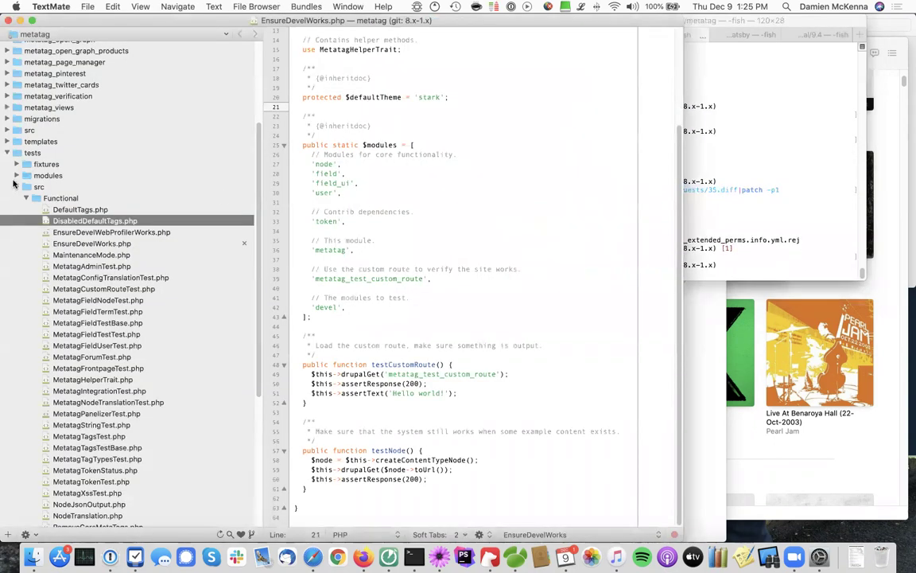
# Open metatag_extended_perms.info.yml in TextMate and inspect its core_version_requirement line.
pyautogui.click(6, 152)
pyautogui.click(777, 191)
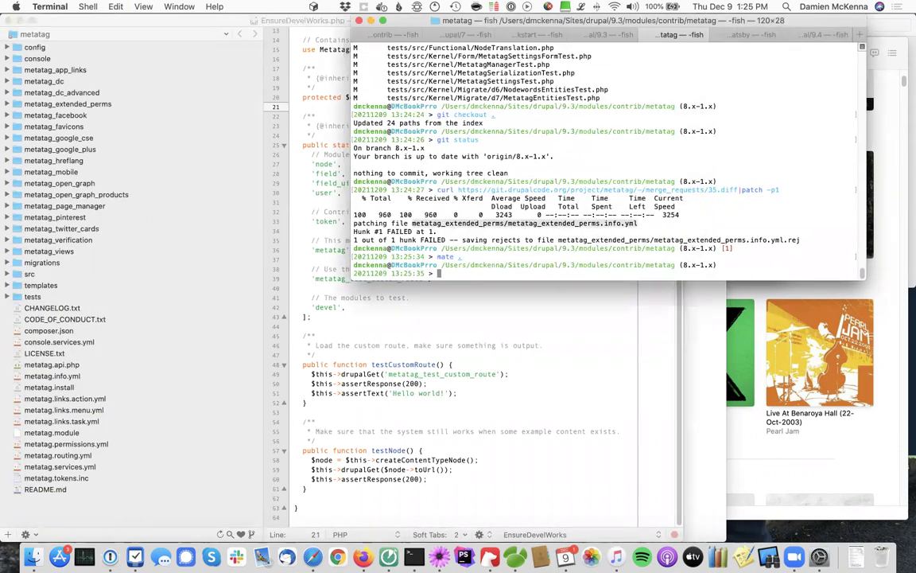
pyautogui.keyDown('super'); pyautogui.doubleClick(477, 223); pyautogui.keyUp('super')
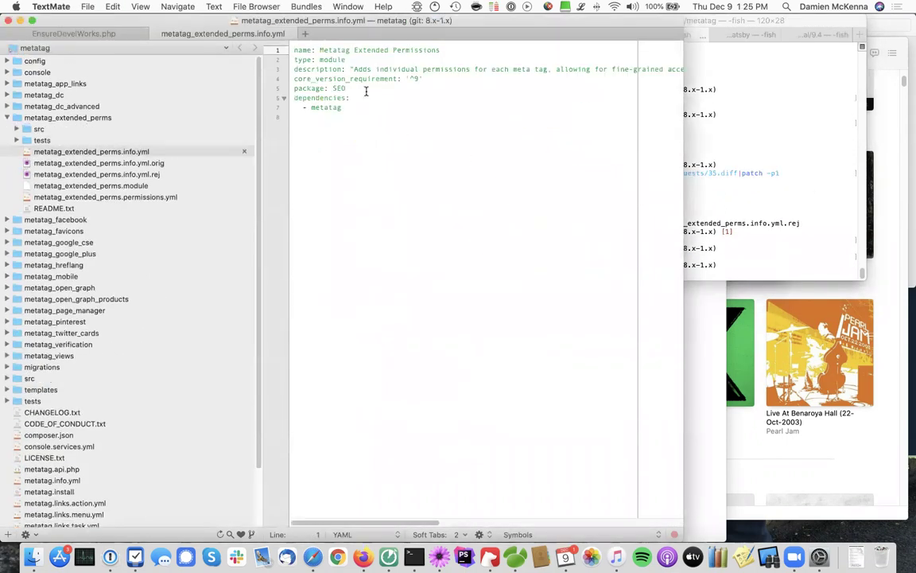
pyautogui.doubleClick(354, 79)
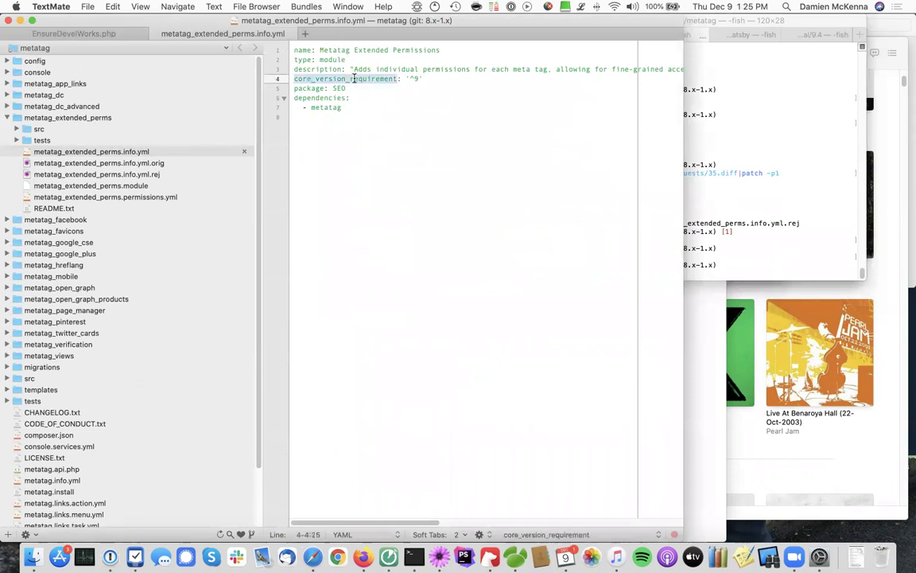
pyautogui.click(426, 77)
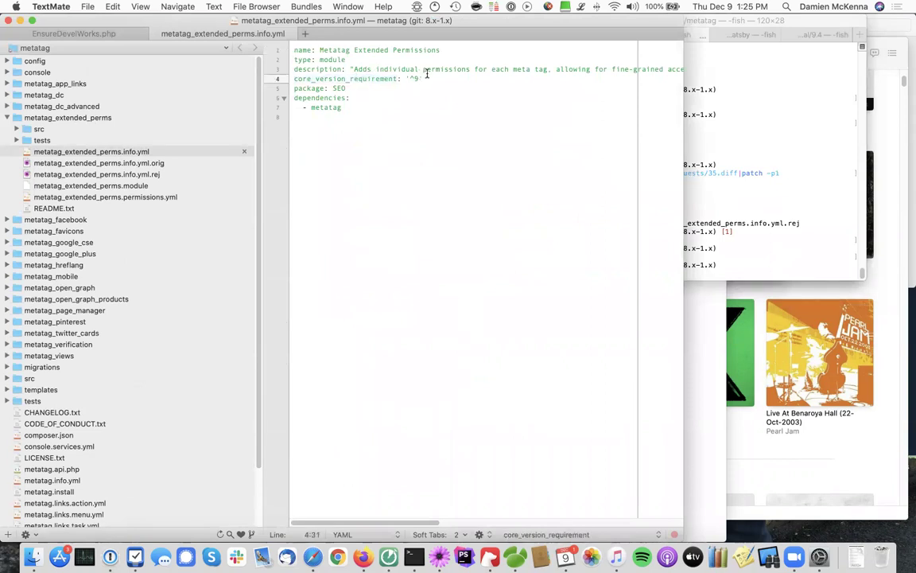
pyautogui.click(691, 206)
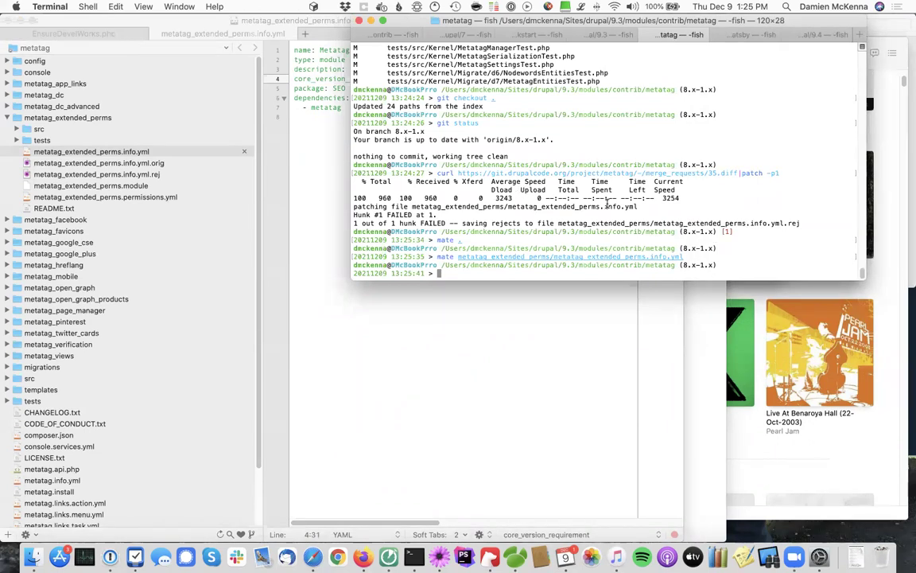
pyautogui.click(278, 138)
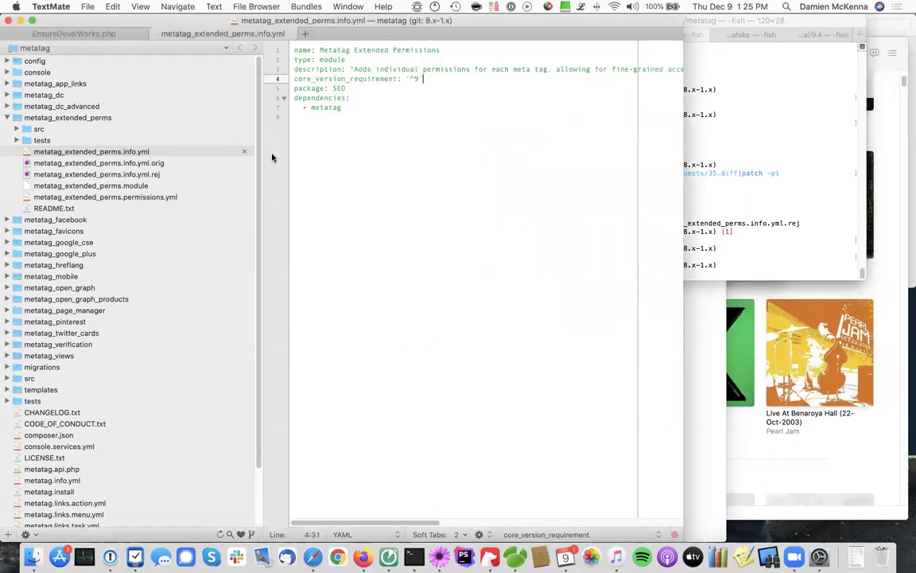
# Compare the rejected description hunk in the .rej file with the description line in info.yml.
pyautogui.click(163, 175)
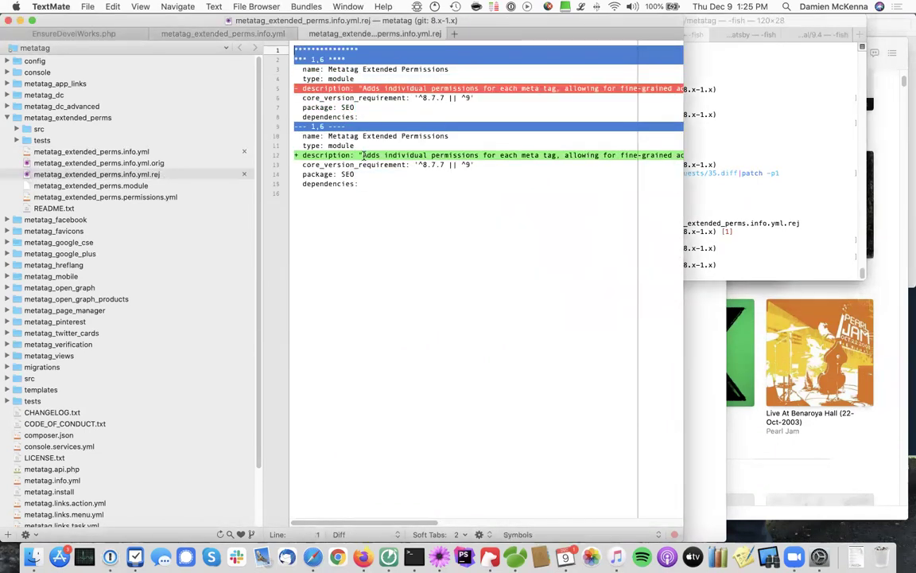
pyautogui.click(301, 156)
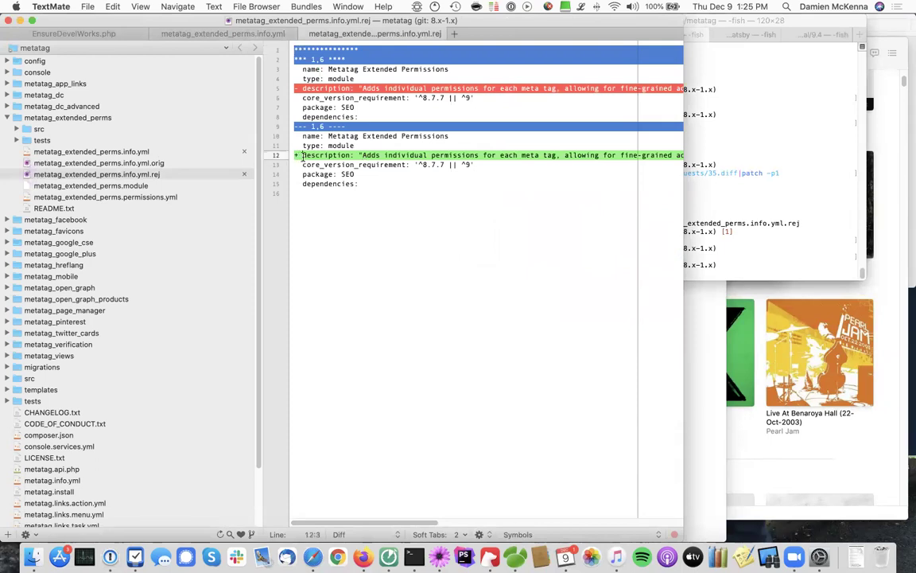
pyautogui.hscroll(5, 302, 156)
pyautogui.hscroll(-5, 302, 156)
pyautogui.press('super+alt+Left')
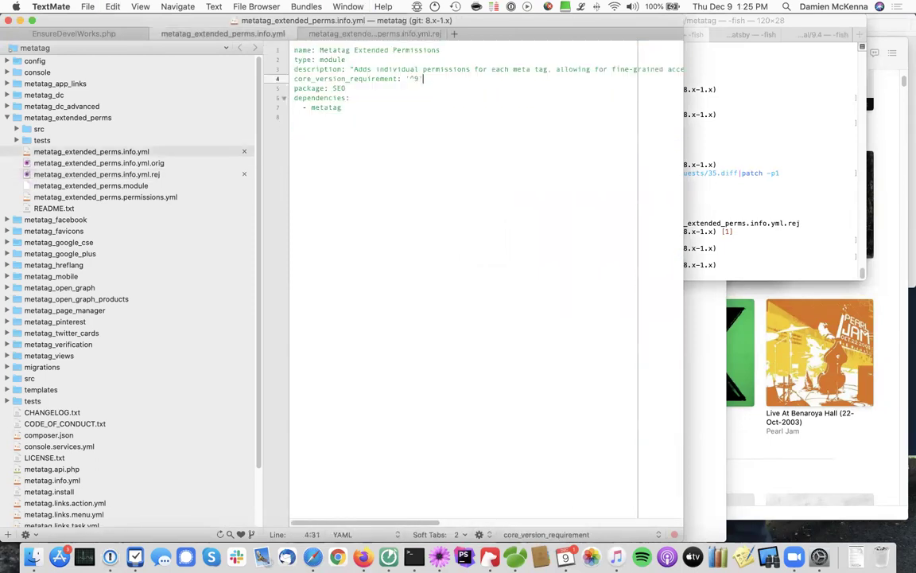
pyautogui.click(296, 70)
pyautogui.press('super+Right')
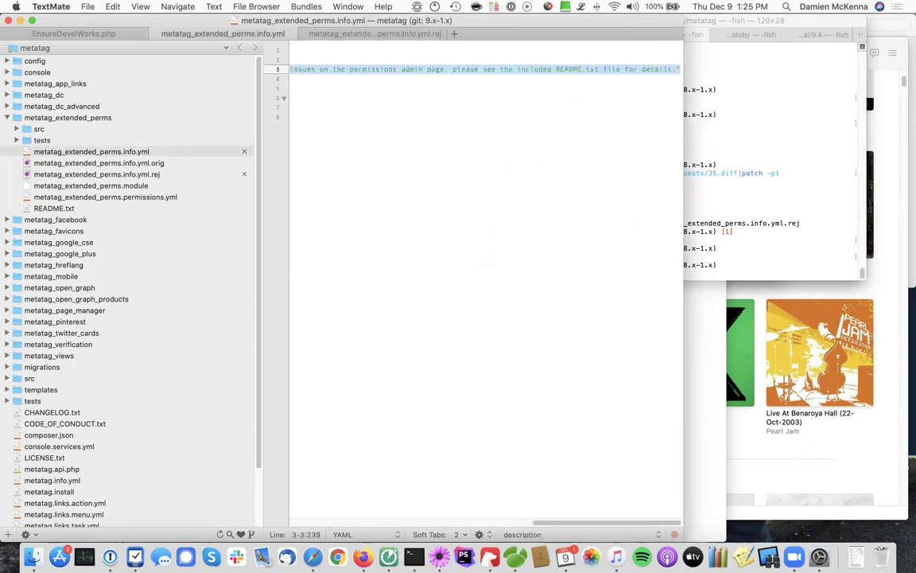
# Run git diff to confirm the description now reads 'may lead to' instead of 'may need to'.
pyautogui.click(737, 162)
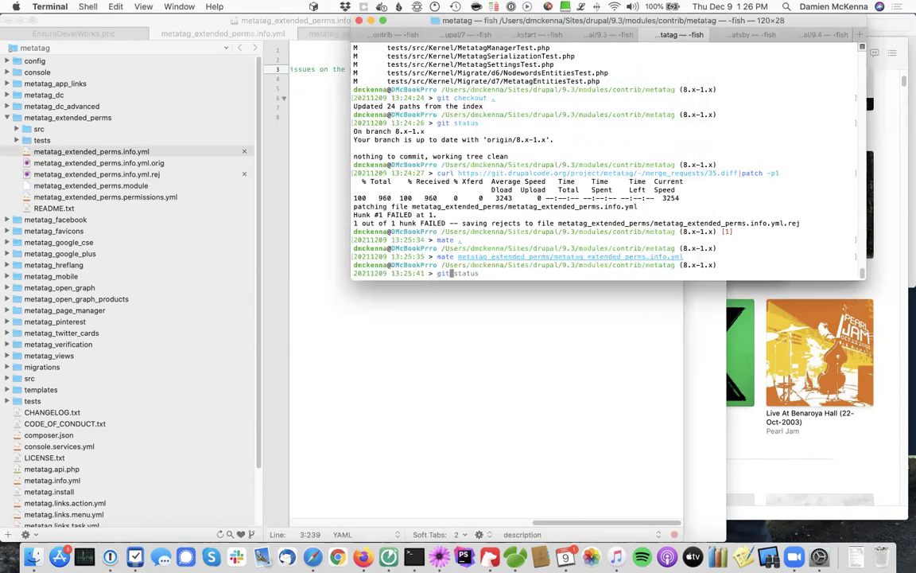
pyautogui.write('git diff')
pyautogui.press('Return')
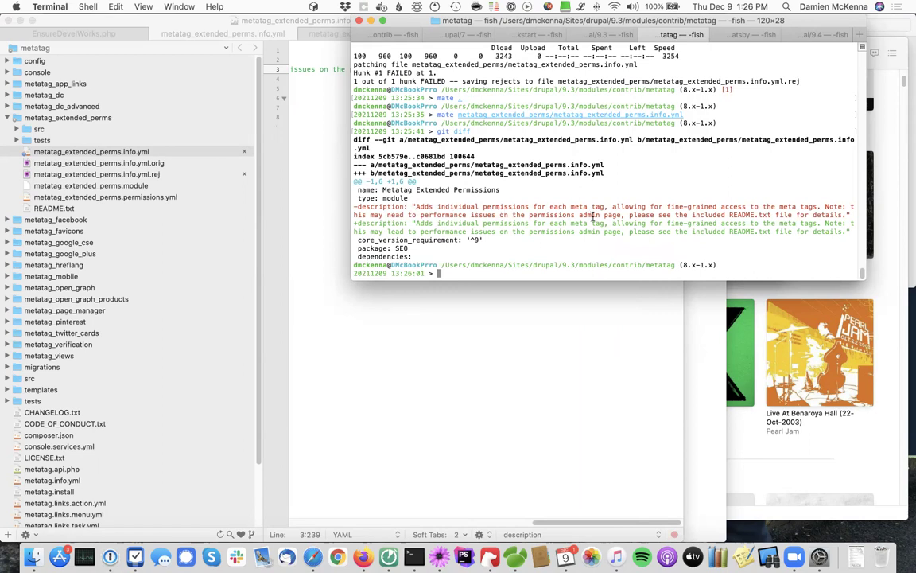
pyautogui.press('super+Tab')
pyautogui.press('super+Tab')
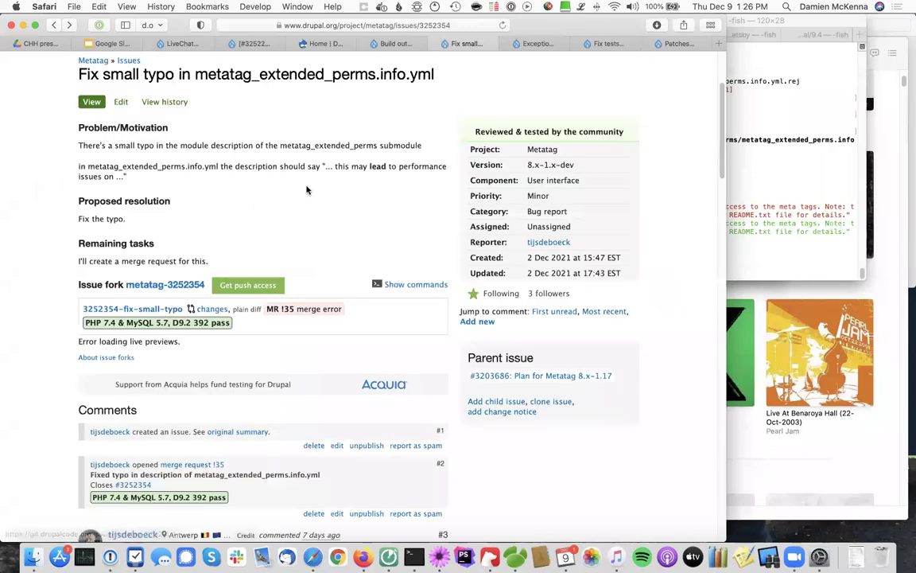
# Return to the Terminal diff after checking the issue's requested wording.
pyautogui.click(785, 230)
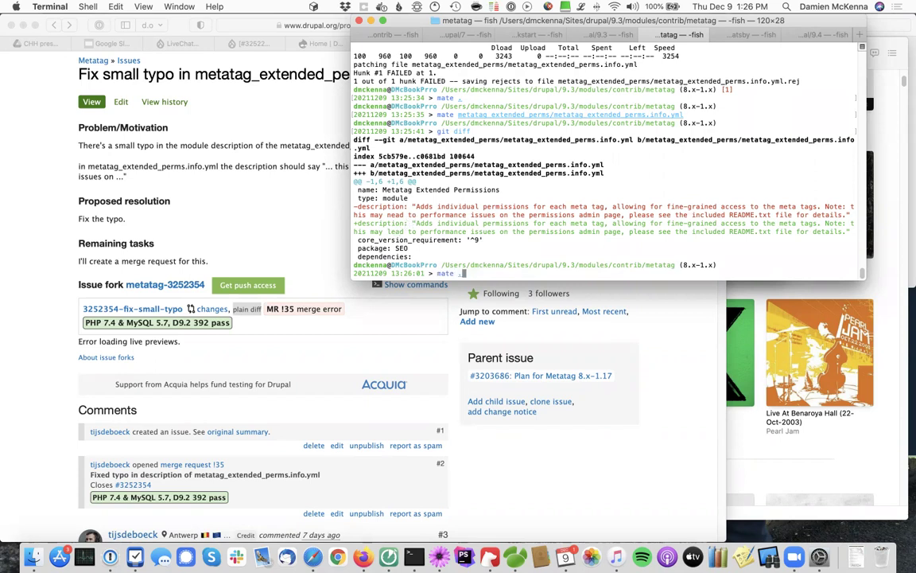
# Close the open files, collapse the metatag_extended_perms and tests folders, and open CHANGELOG.txt.
pyautogui.press('super+Tab')
pyautogui.press('super+w')
pyautogui.press('super+w')
pyautogui.press('super+w')
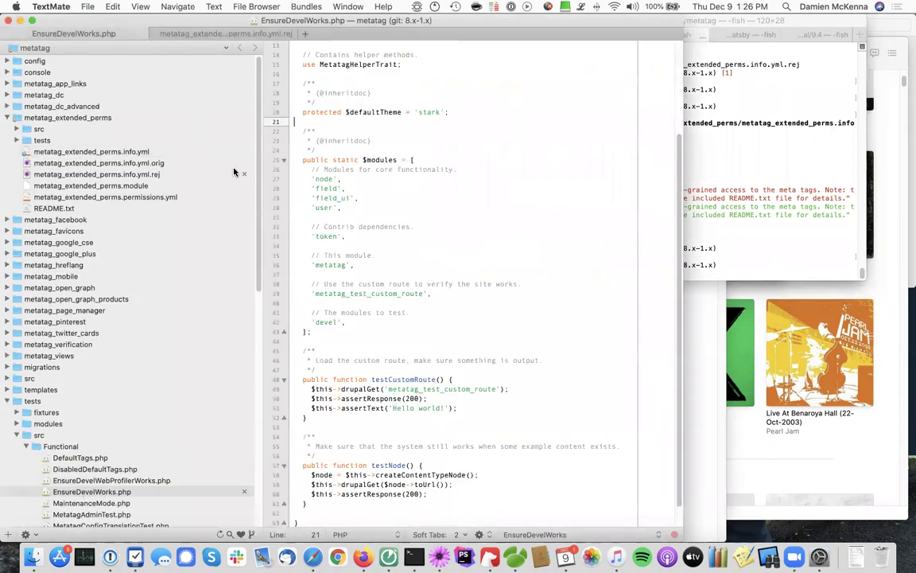
pyautogui.click(7, 103)
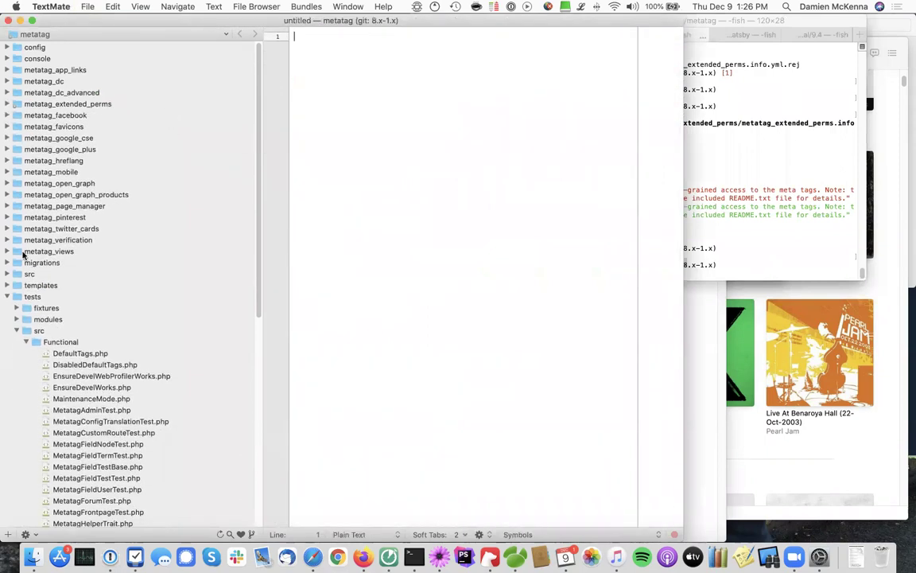
pyautogui.click(7, 296)
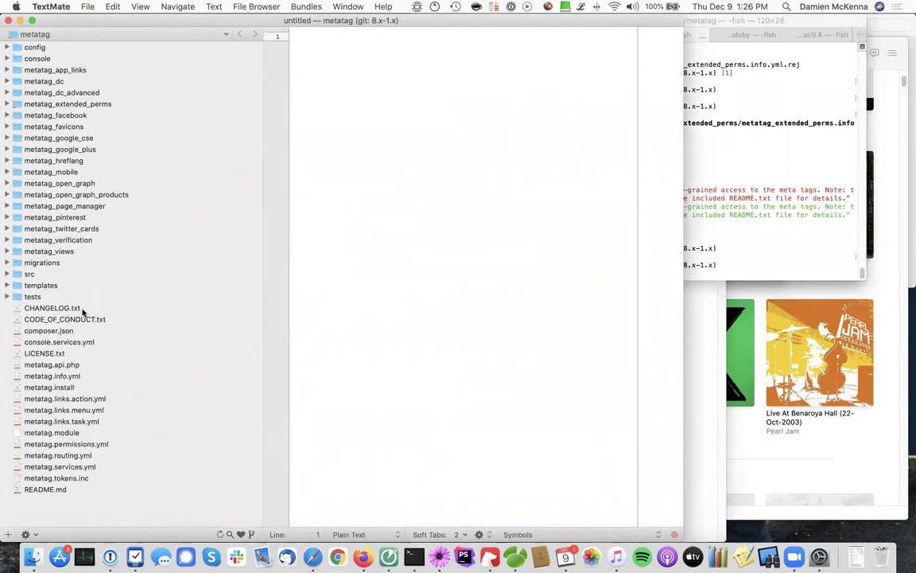
pyautogui.click(81, 311)
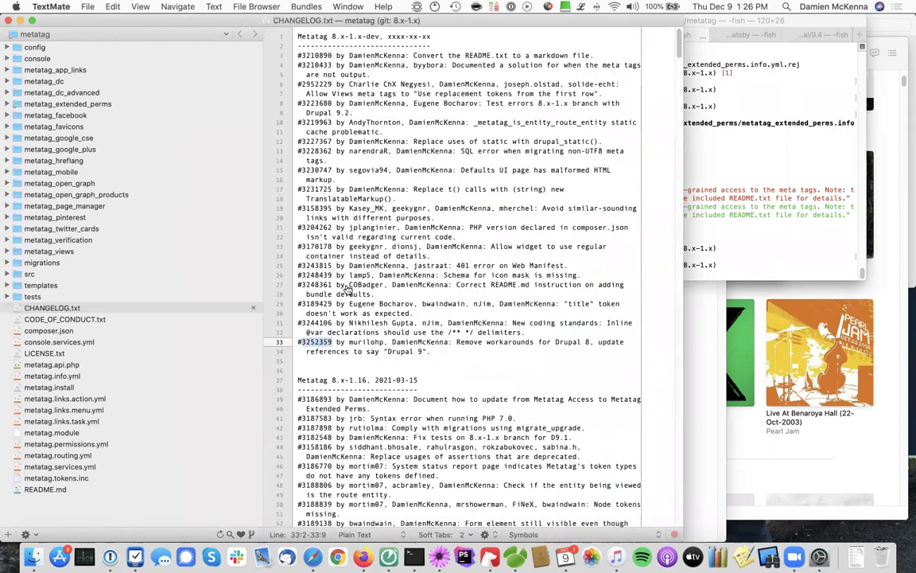
pyautogui.press('super+Tab')
pyautogui.press('super+Tab')
# Write the comment 'Committed.' on the typo issue, correcting the misspelling.
pyautogui.scroll(-15, 317, 351)
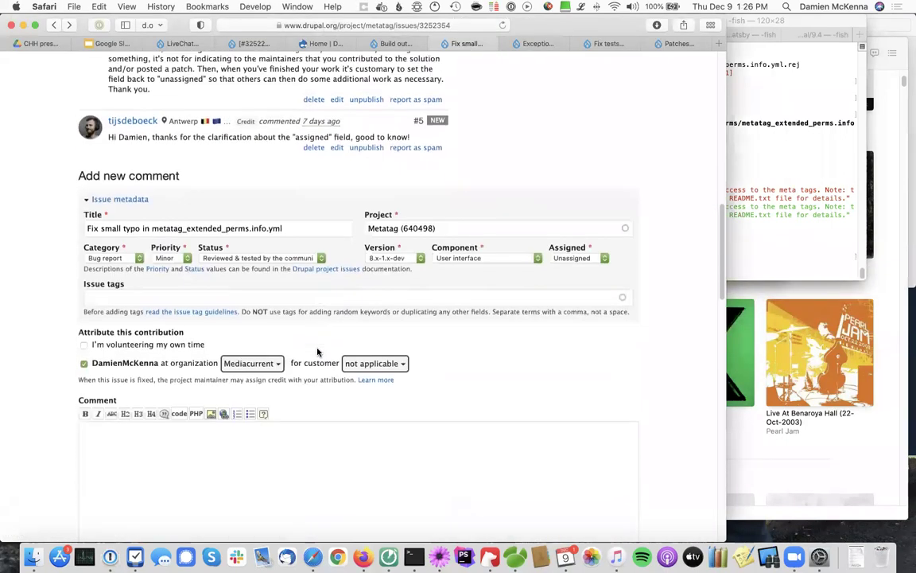
pyautogui.click(304, 354)
pyautogui.write('Commit')
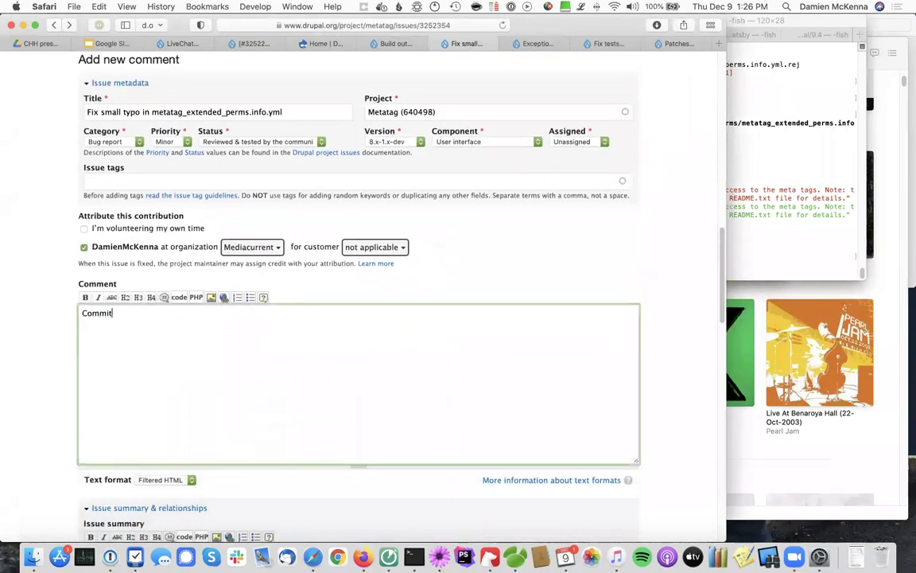
pyautogui.write('edd')
pyautogui.press('BackSpace')
pyautogui.write('.')
pyautogui.click(112, 312)
pyautogui.write('t')
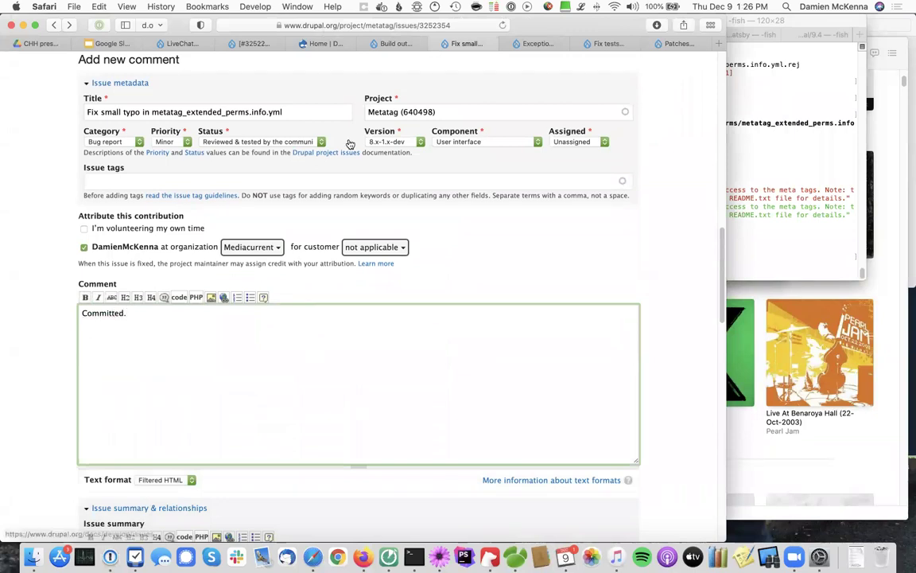
# Set status to Fixed, make the reporter commit author, credit the maintainer, and select the git command.
pyautogui.click(275, 145)
pyautogui.click(238, 162)
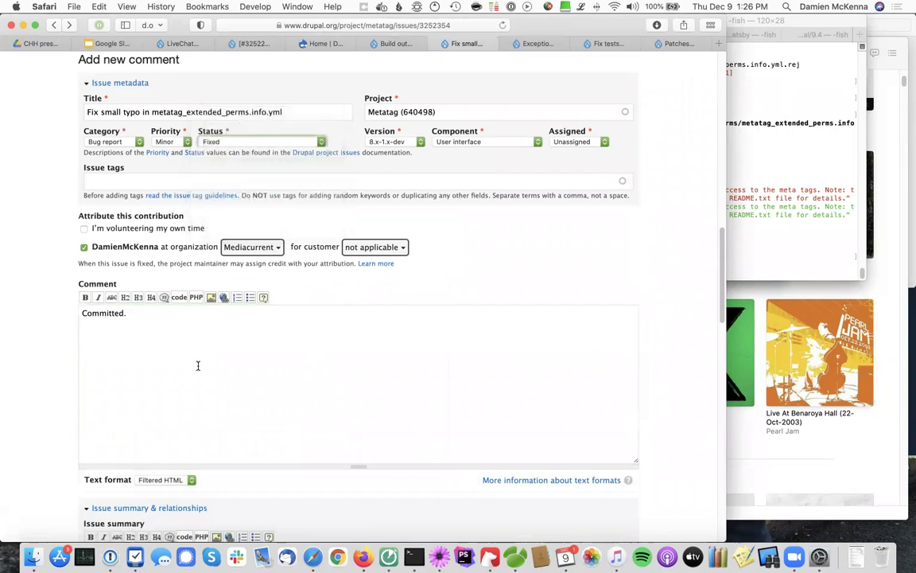
pyautogui.scroll(-15, 198, 366)
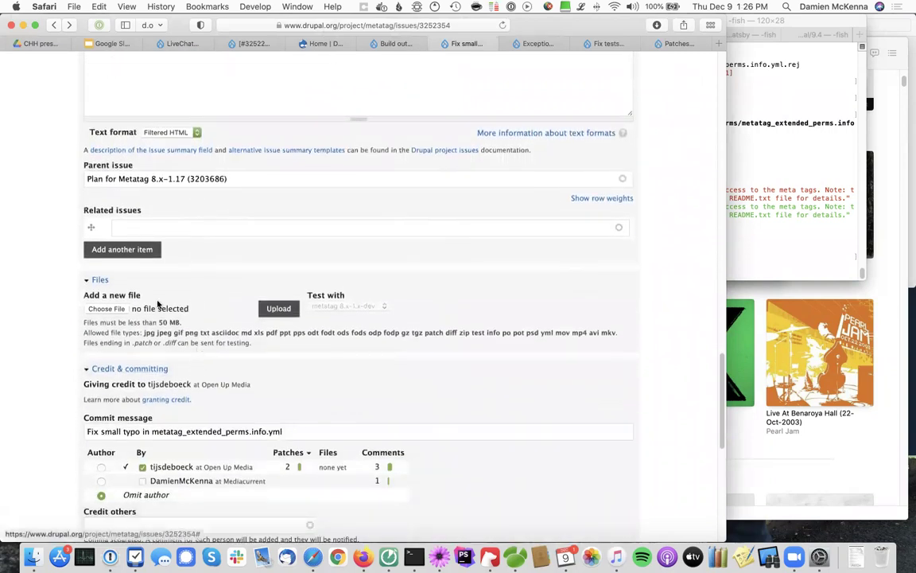
pyautogui.scroll(-2, 157, 303)
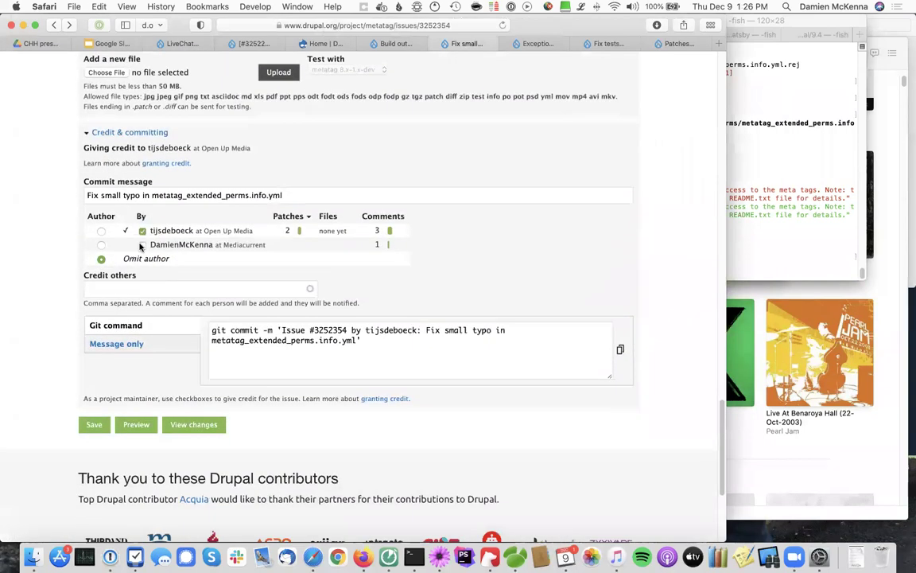
pyautogui.click(101, 231)
pyautogui.click(142, 244)
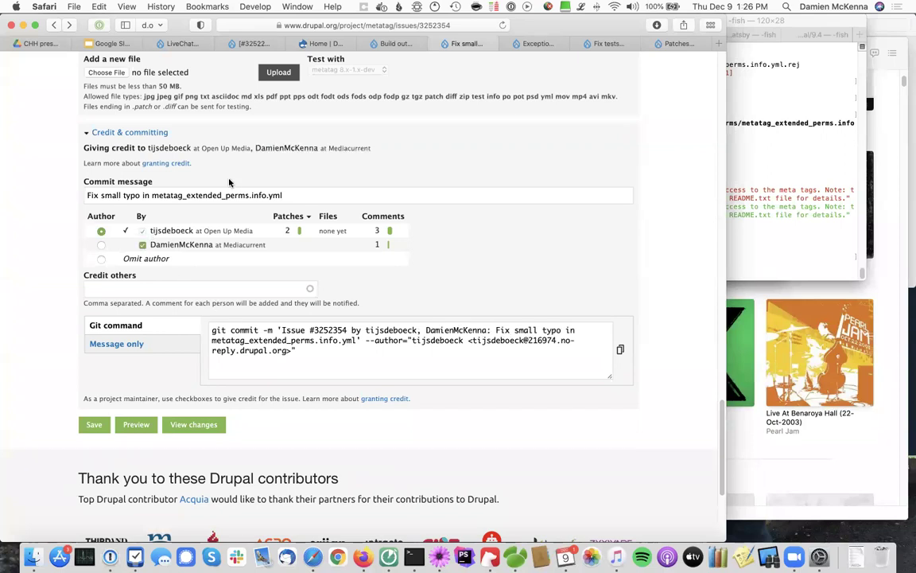
pyautogui.click(297, 358)
pyautogui.press('super+c')
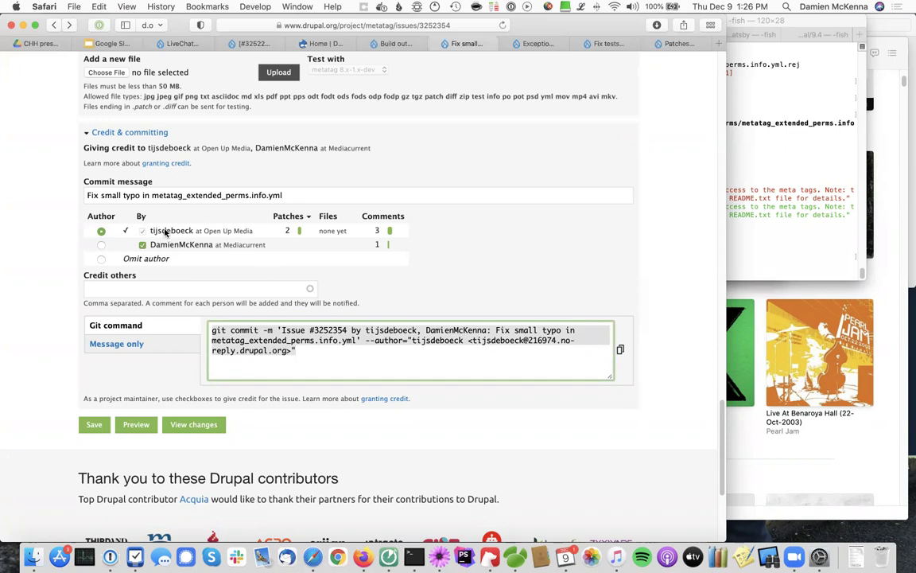
# Paste the git commit command into CHANGELOG.txt and strip the 'git commit -m' prefix.
pyautogui.press('super+Tab')
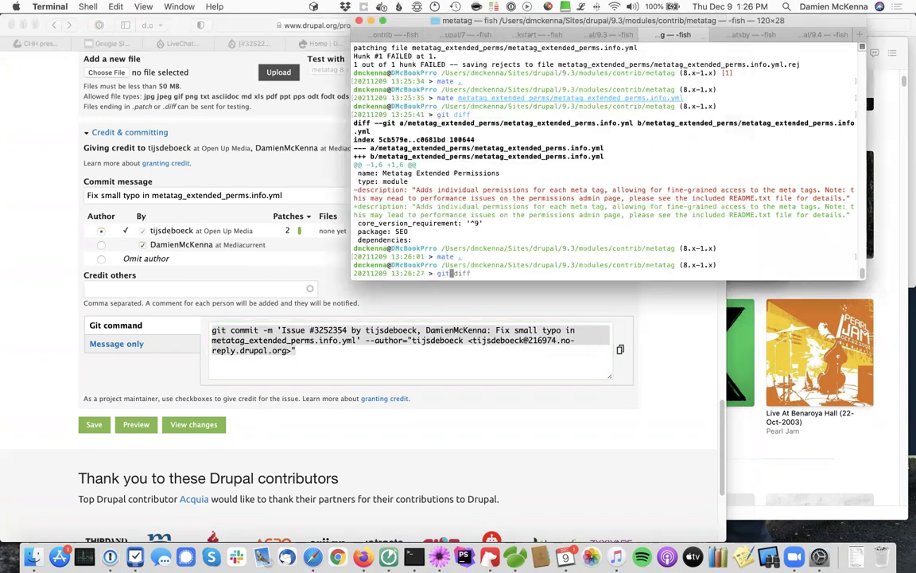
pyautogui.press('super+Tab')
pyautogui.press('super+Tab')
pyautogui.press('super+Tab')
pyautogui.press('super+shift+Tab')
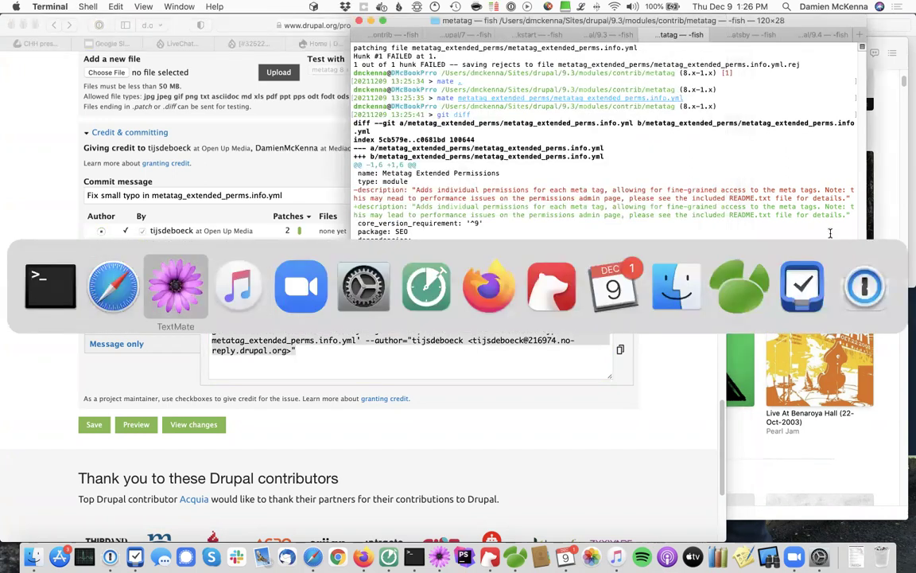
pyautogui.press('super+v')
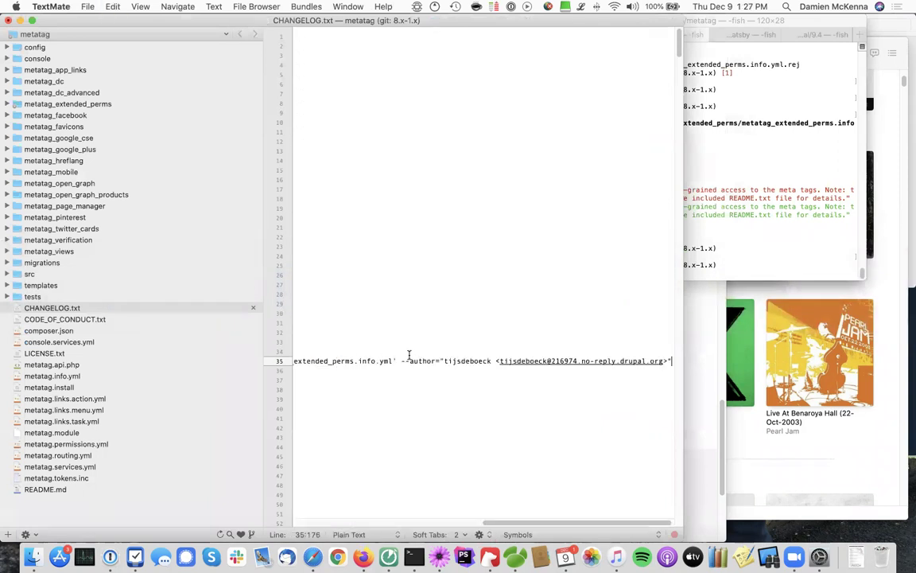
pyautogui.press('super+Left')
pyautogui.hotkey('shift', 'alt', 'Right')
pyautogui.hotkey('shift', 'alt', 'Right')
pyautogui.hotkey('shift', 'alt', 'Right')
pyautogui.hotkey('shift', 'alt', 'Right')
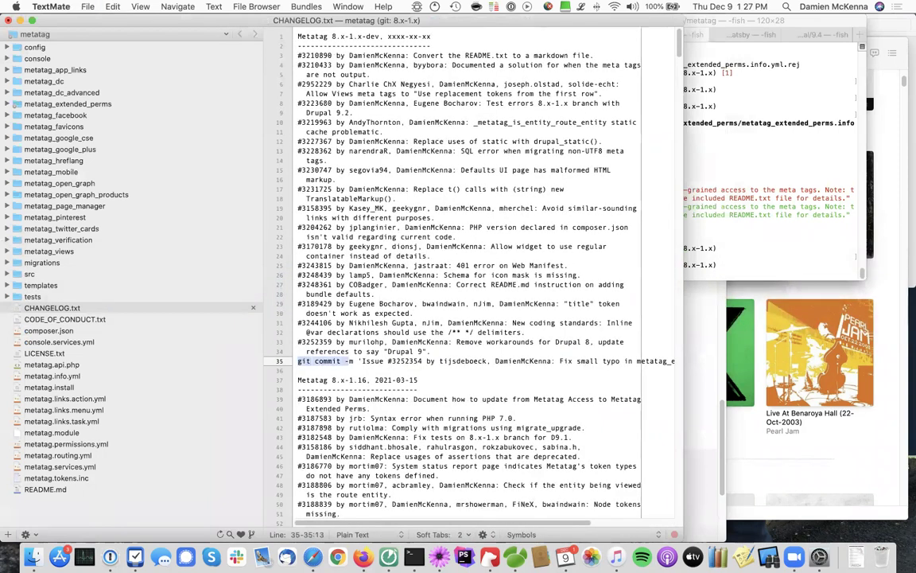
pyautogui.press('Delete')
pyautogui.press('Delete')
pyautogui.press('Down')
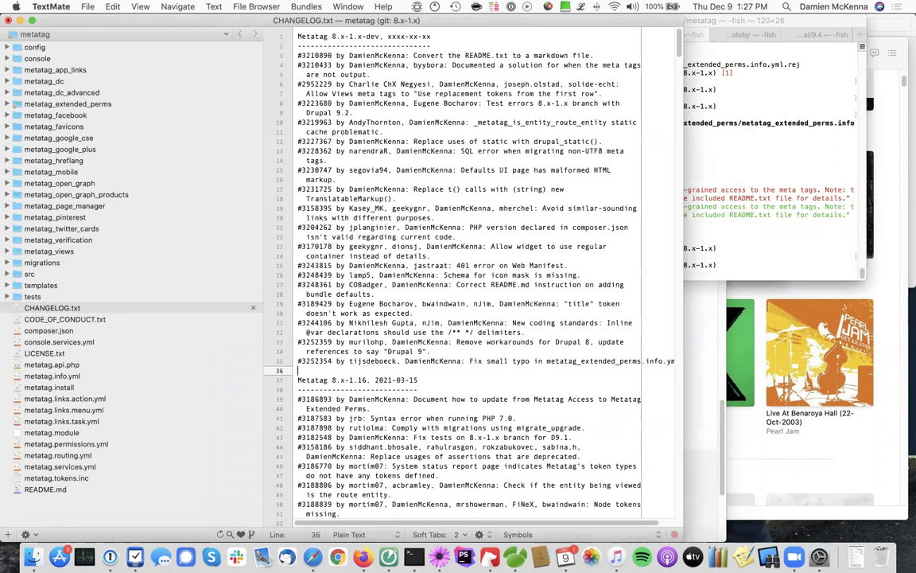
# Add a blank line and wrap the #3252354 entry onto an indented second line.
pyautogui.press('Return')
pyautogui.click(623, 362)
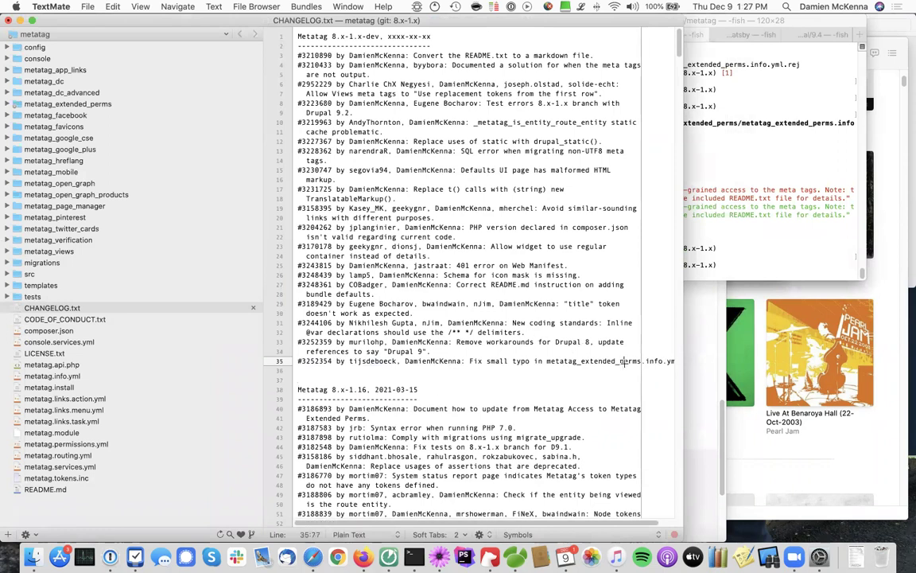
pyautogui.press('Return')
pyautogui.press('Tab')
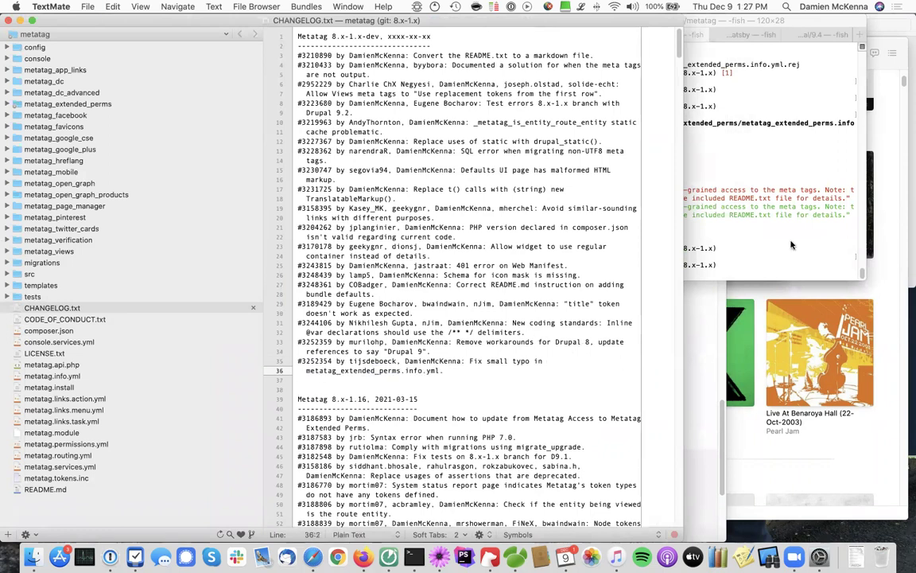
pyautogui.click(805, 231)
# Commit the typo fix with the pasted command crediting both contributors, then check git status.
pyautogui.press('super+v')
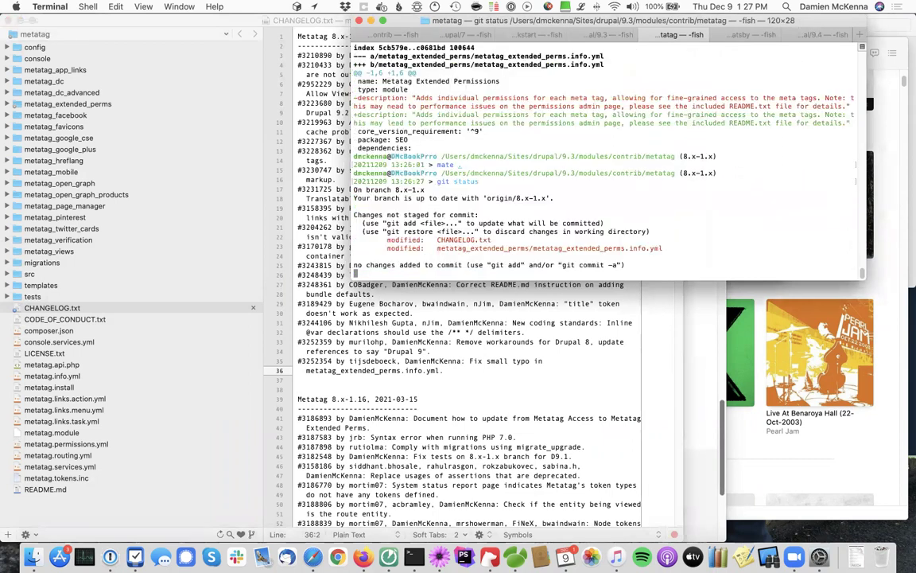
pyautogui.press('Return')
pyautogui.write('git status')
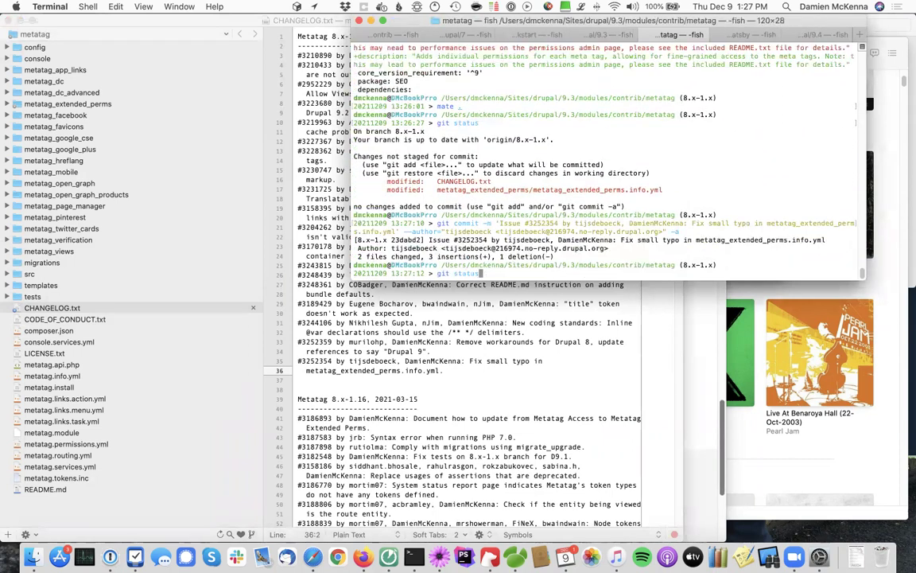
pyautogui.press('Return')
# Push commit 23dabd2 to the 8.x-1.x branch on git.drupal.org.
pyautogui.write('git push')
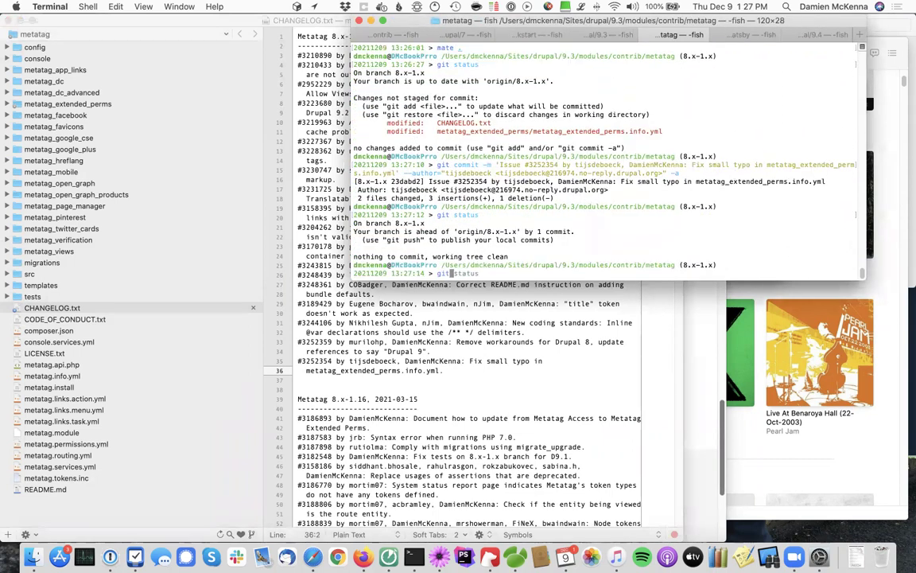
pyautogui.click(465, 273)
pyautogui.write('=')
pyautogui.press('Return')
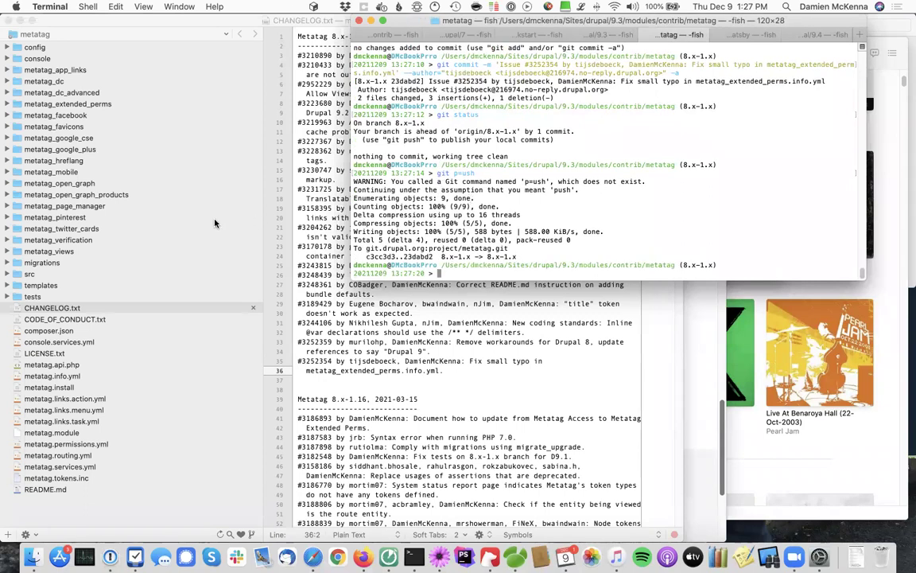
pyautogui.press('super+Tab')
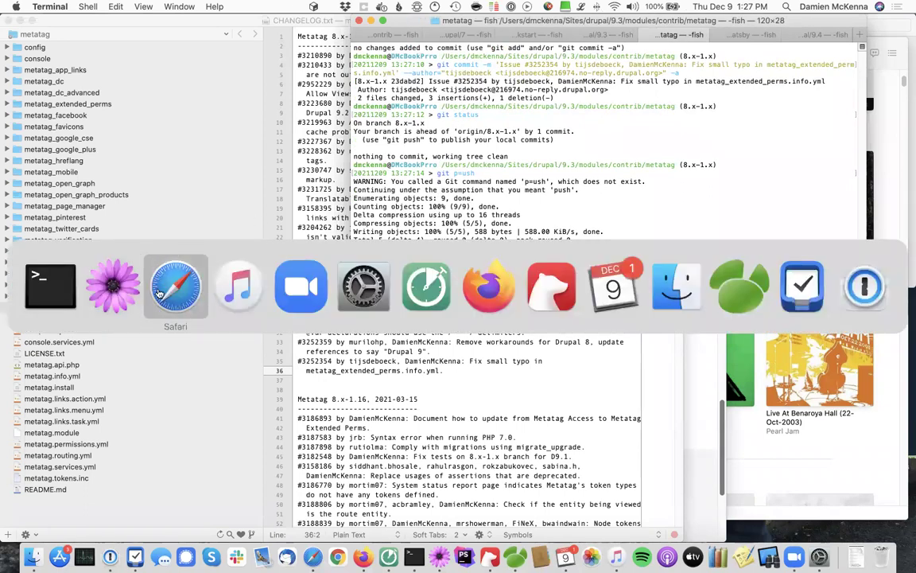
# Save comment #7 'Committed.' so the typo issue becomes Fixed.
pyautogui.click(158, 294)
pyautogui.scroll(10, 555, 216)
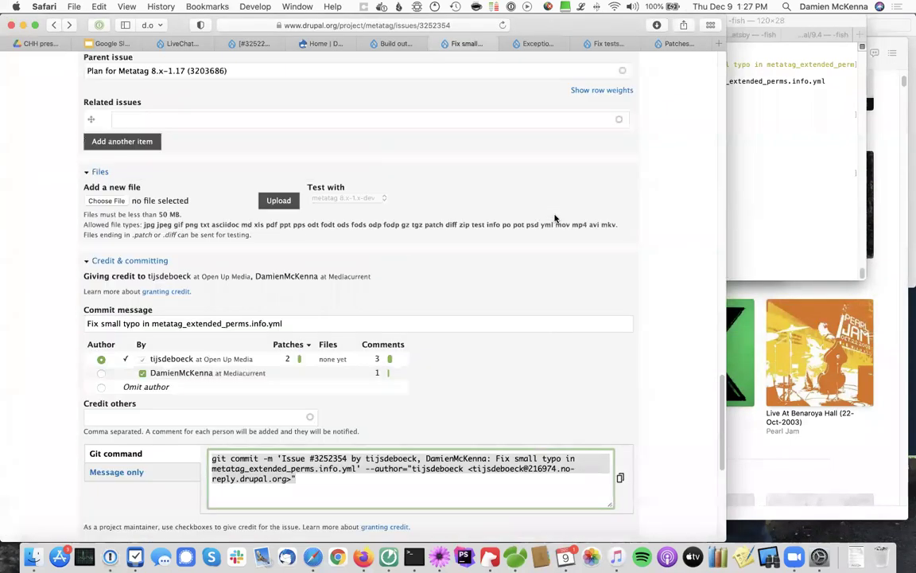
pyautogui.scroll(10, 245, 327)
pyautogui.scroll(-4, 245, 326)
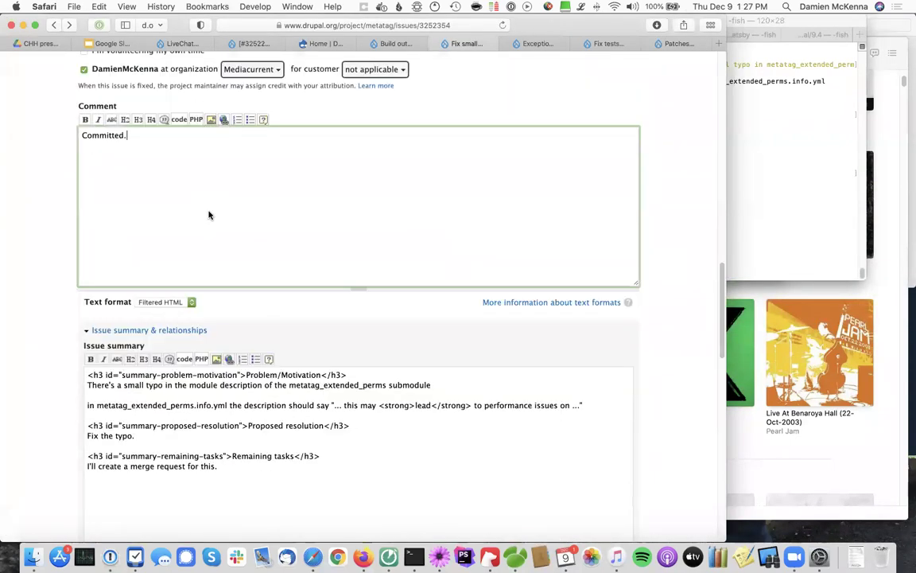
pyautogui.scroll(3, 209, 215)
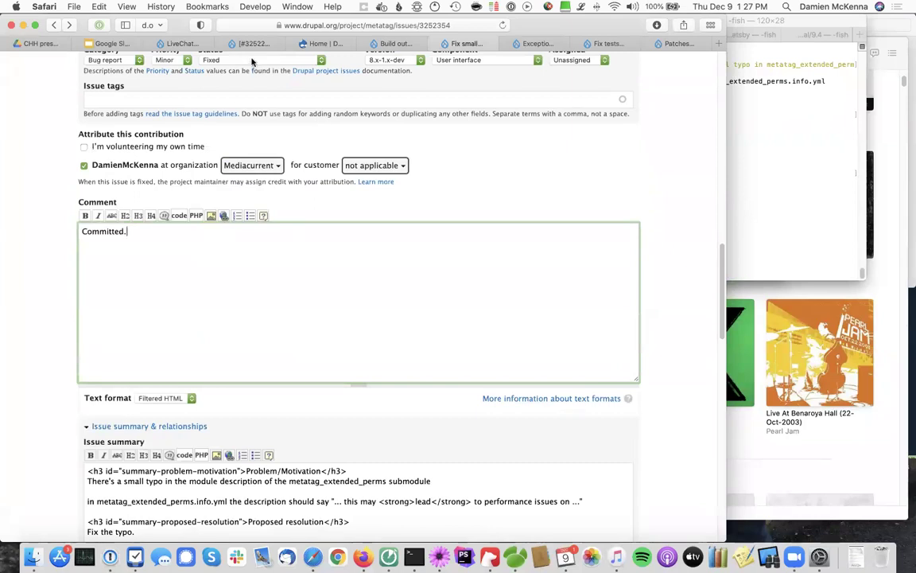
pyautogui.scroll(-20, 147, 249)
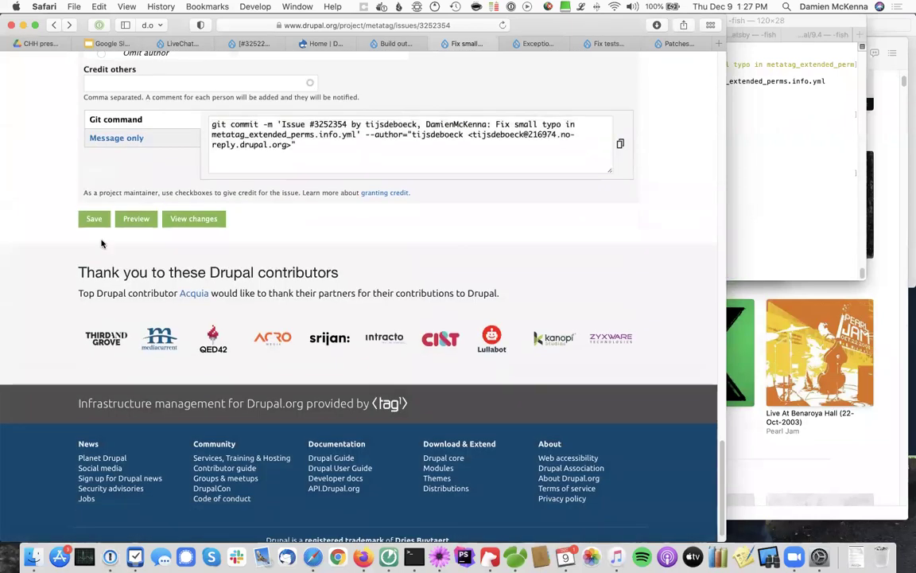
pyautogui.click(95, 223)
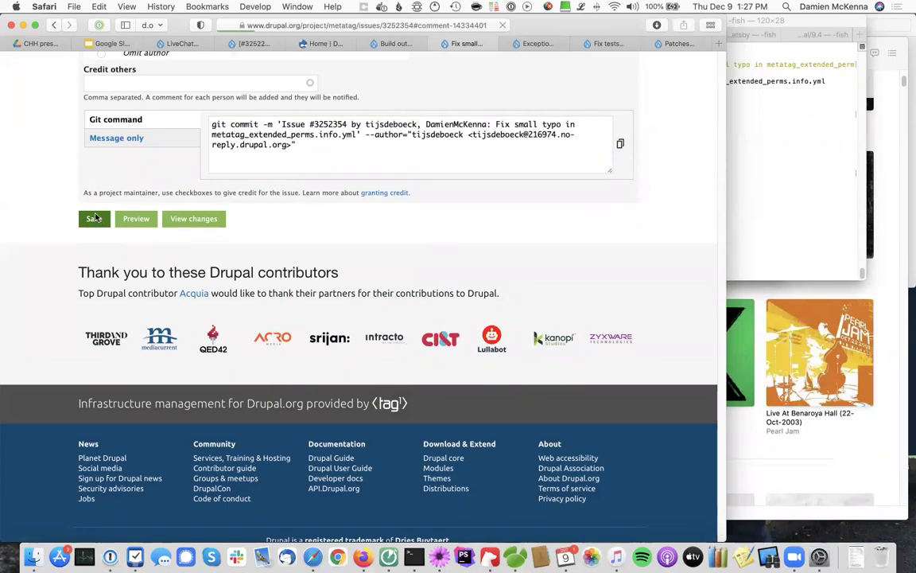
pyautogui.scroll(15, 242, 141)
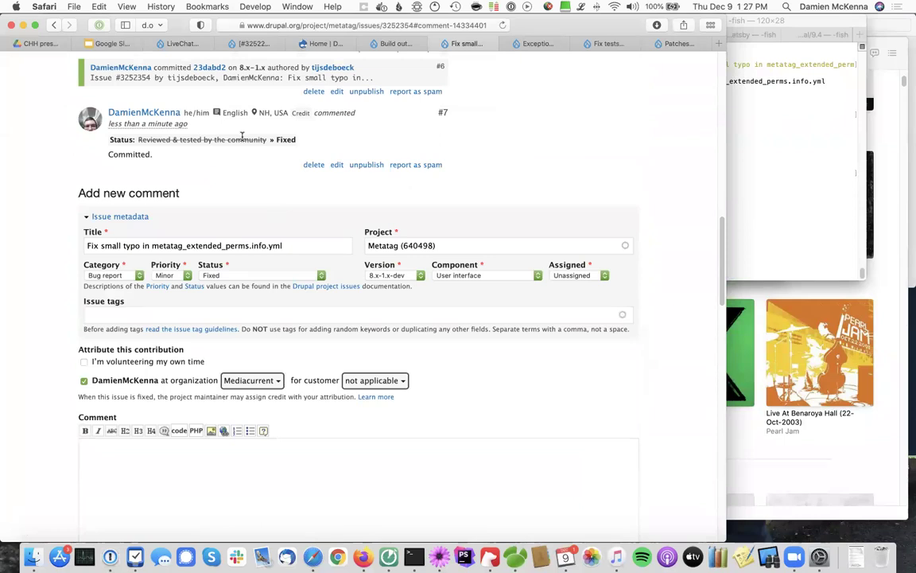
# Open the 'Not marking service definitions as public is deprecated' issue from the Metatag issue list.
pyautogui.click(136, 213)
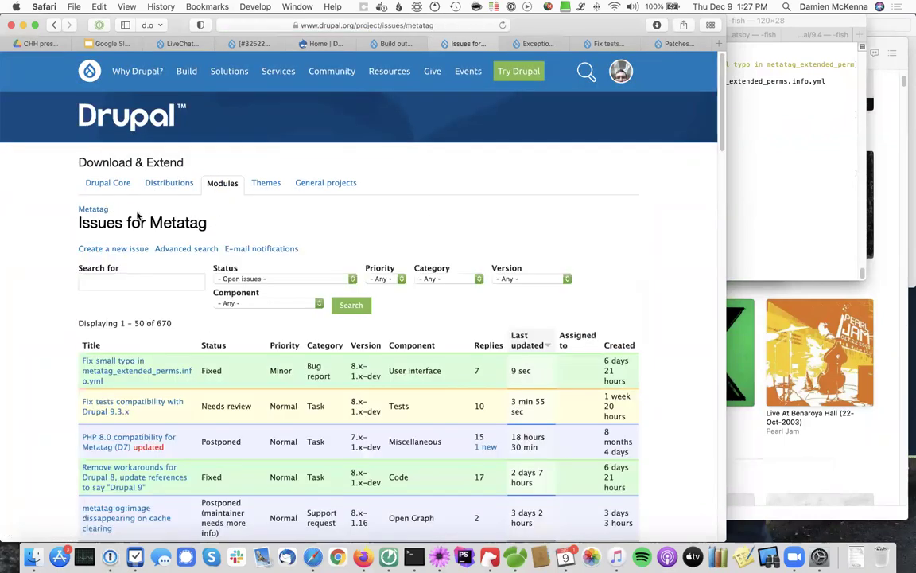
pyautogui.click(124, 404)
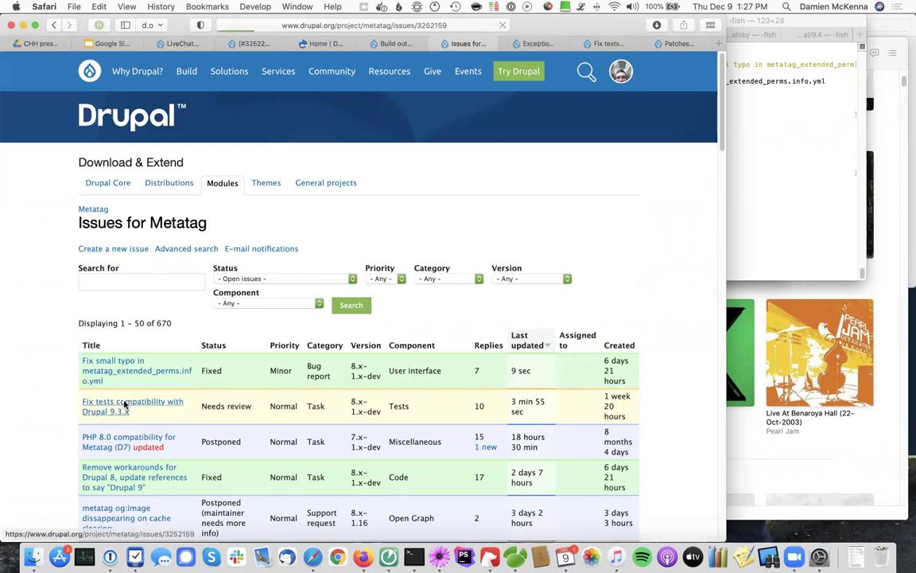
pyautogui.scroll(-1, 124, 405)
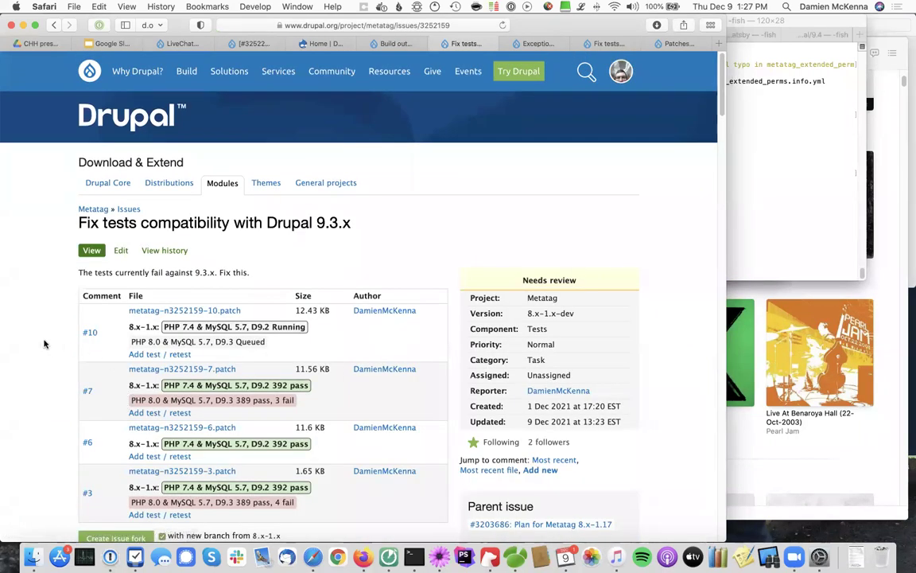
pyautogui.press('super+bracketleft')
pyautogui.scroll(-5, 74, 363)
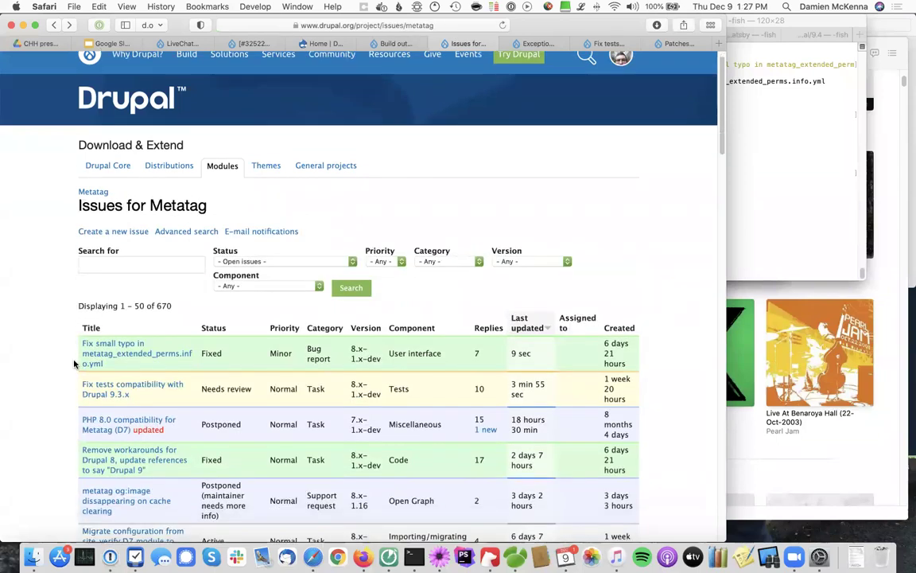
pyautogui.scroll(-2, 74, 363)
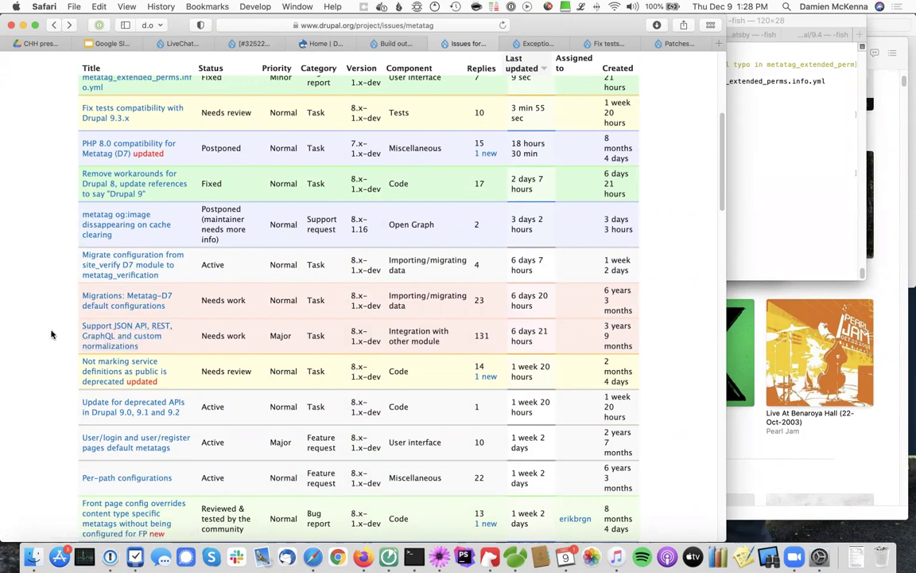
pyautogui.click(98, 370)
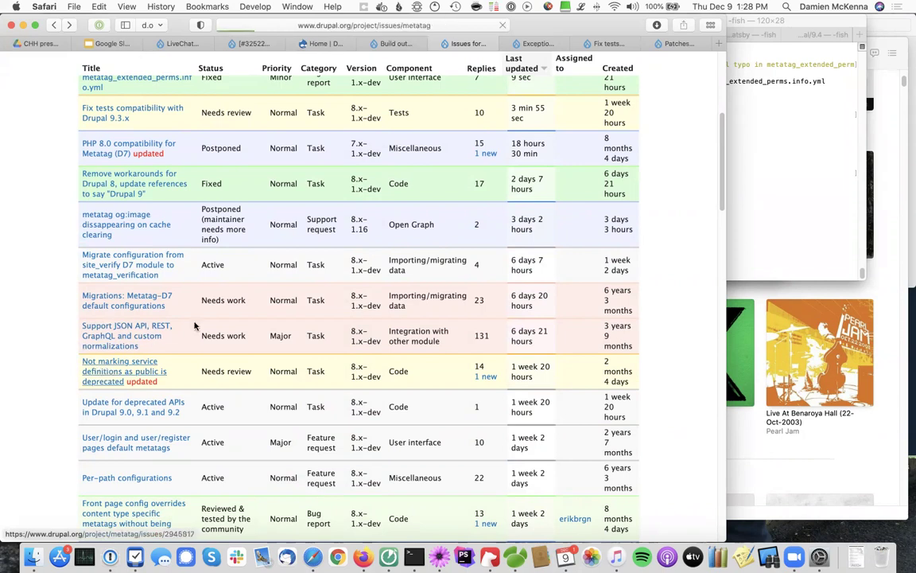
# Copy the link address of the issue's .patch file.
pyautogui.scroll(-8, 191, 315)
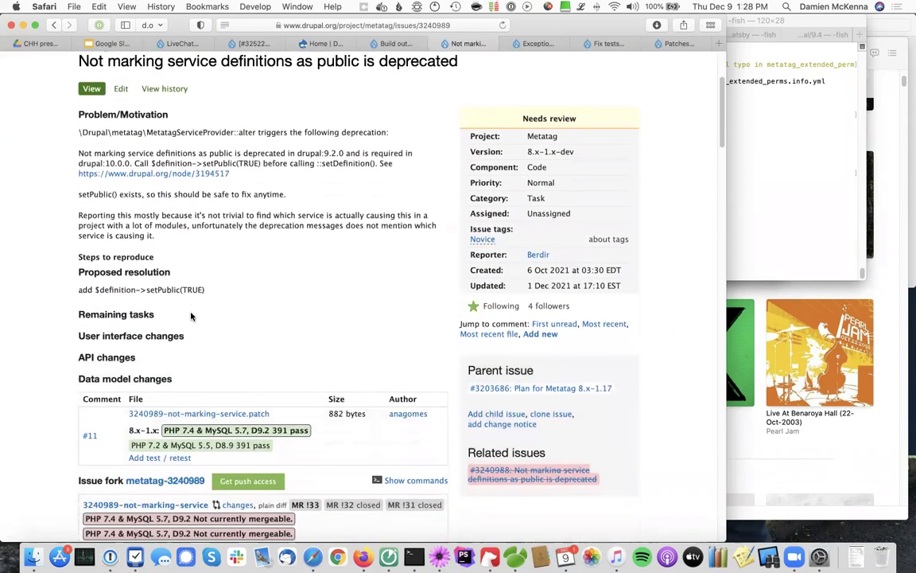
pyautogui.rightClick(191, 280)
pyautogui.click(180, 274)
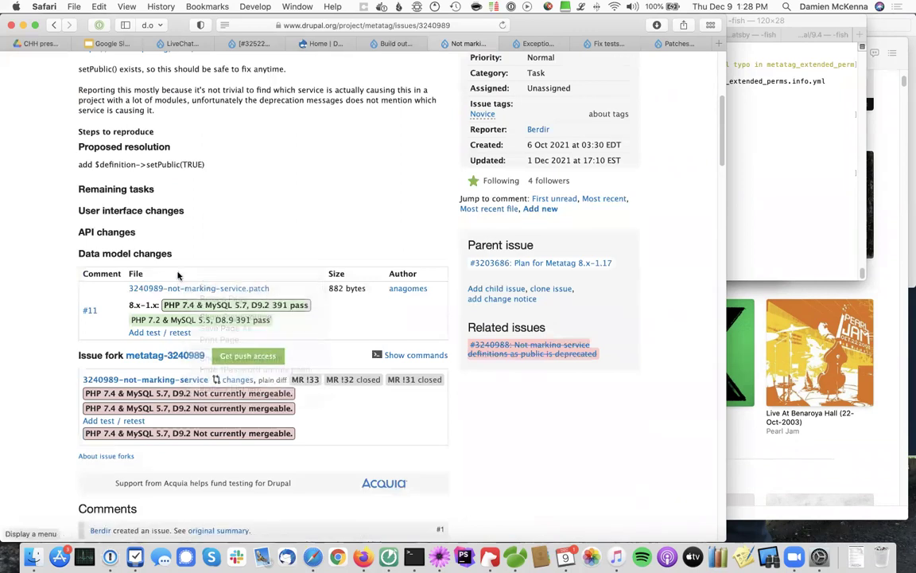
pyautogui.rightClick(182, 288)
pyautogui.click(208, 385)
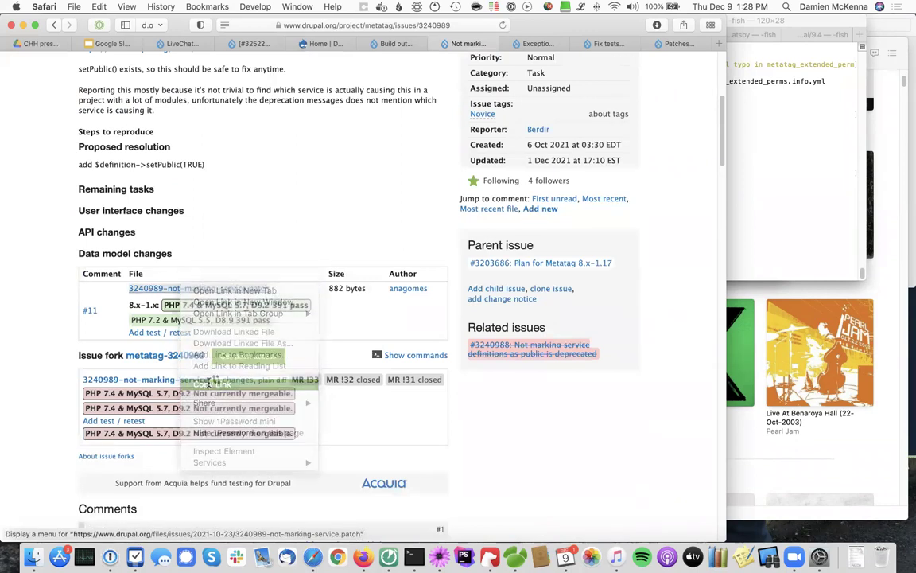
pyautogui.press('super+Tab')
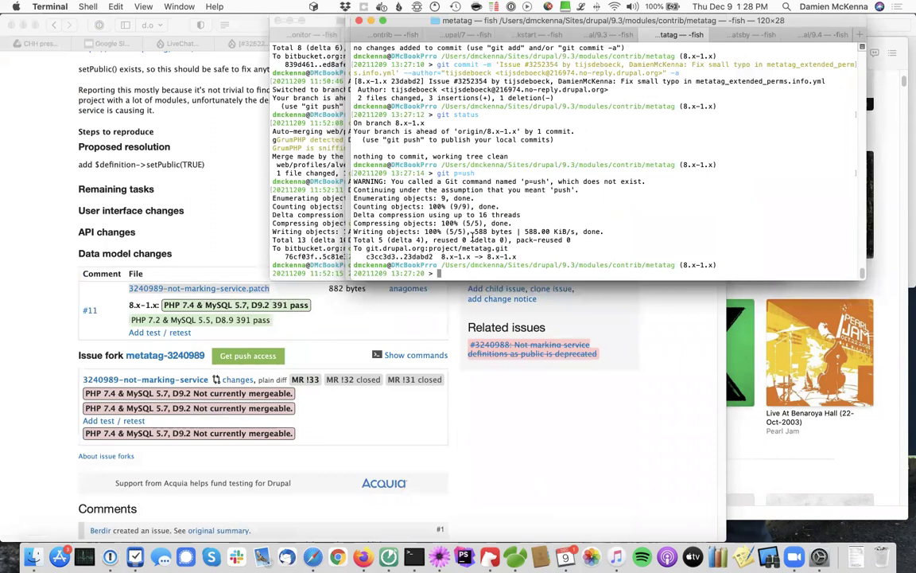
# Download the service-definitions patch with curl and apply it using patch -p1.
pyautogui.click(321, 361)
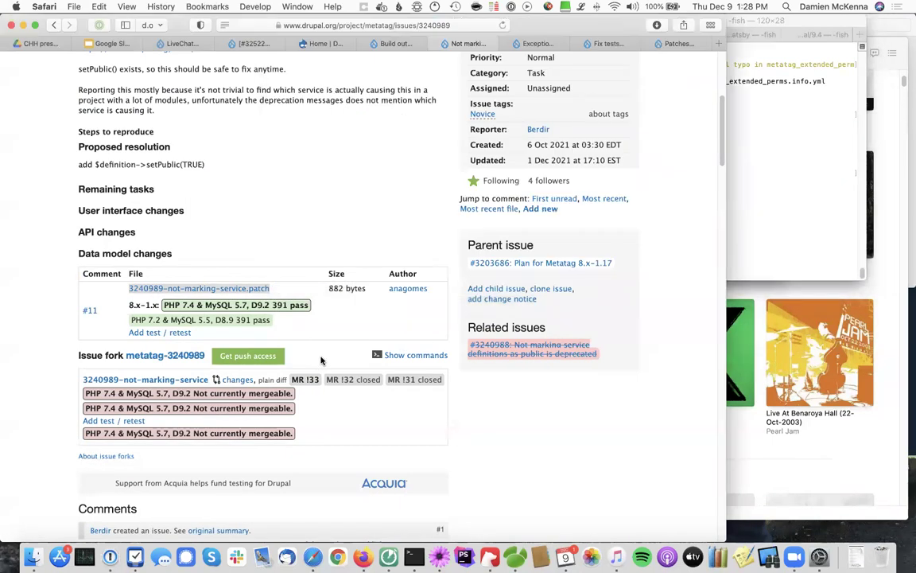
pyautogui.press('super+Tab')
pyautogui.write('curl')
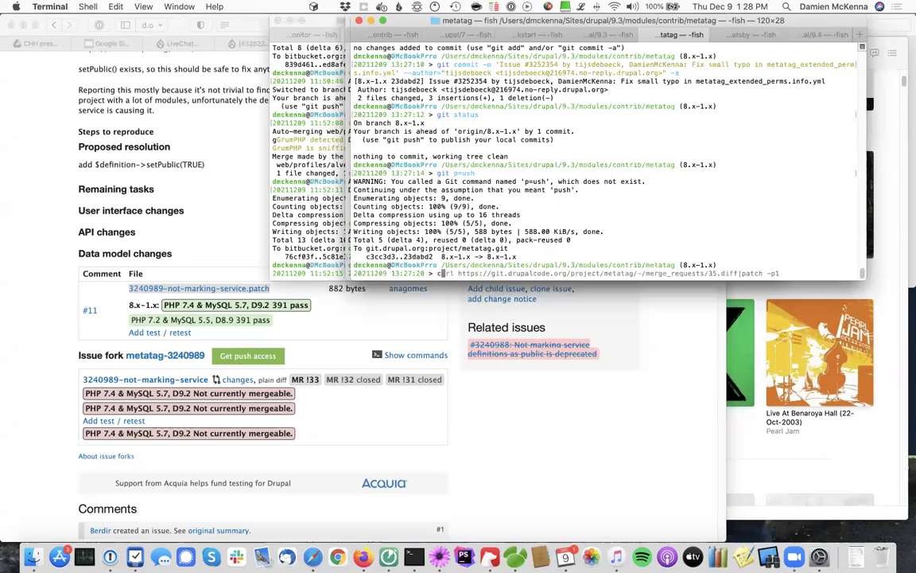
pyautogui.press('super+v')
pyautogui.write('patch -p1')
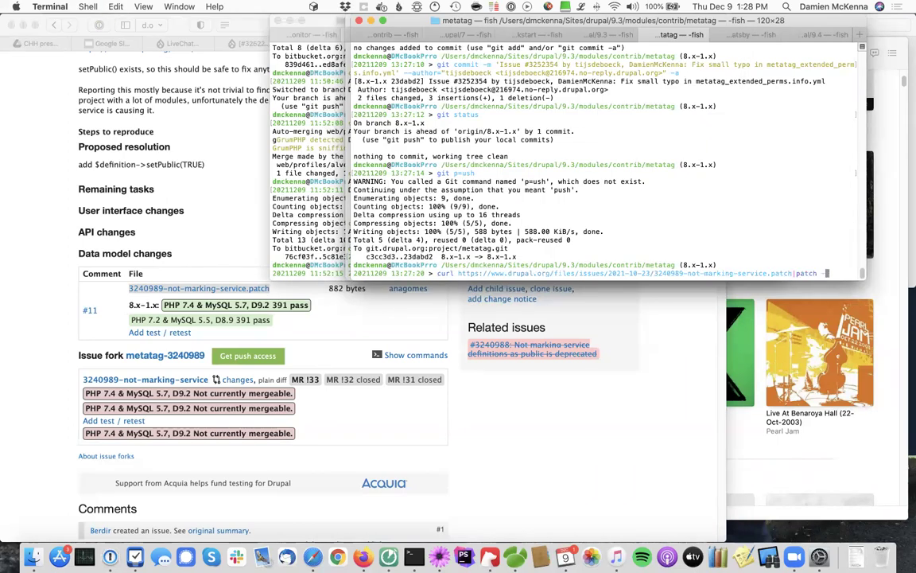
pyautogui.press('Return')
# Review the git diff adding setPublic(TRUE) calls, then scroll to the issue's comment form.
pyautogui.write('git diff')
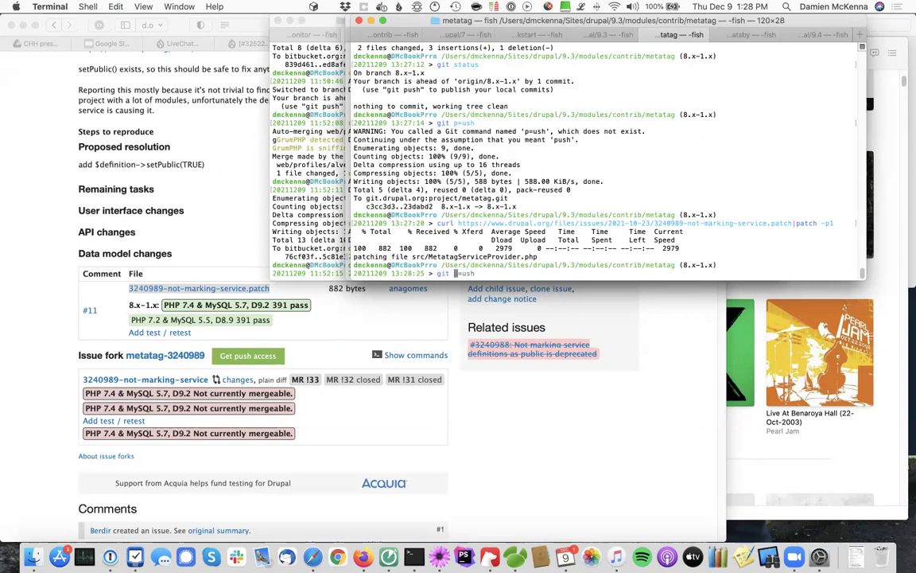
pyautogui.press('Return')
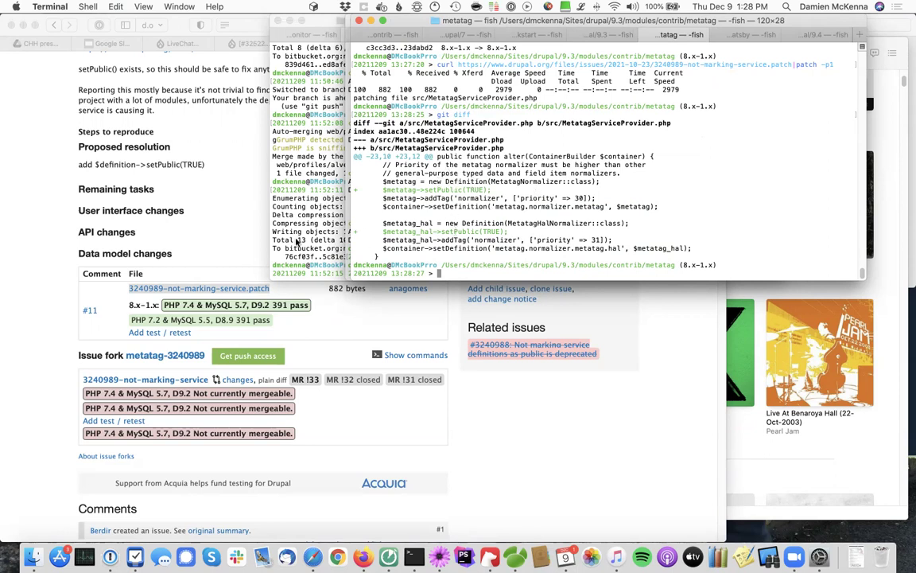
pyautogui.click(248, 224)
pyautogui.scroll(3, 248, 223)
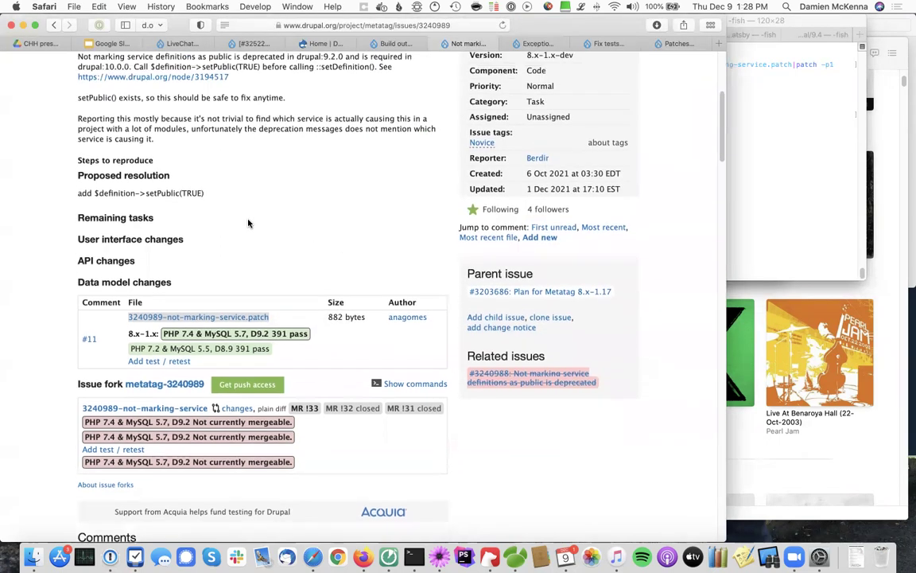
pyautogui.scroll(-15, 248, 223)
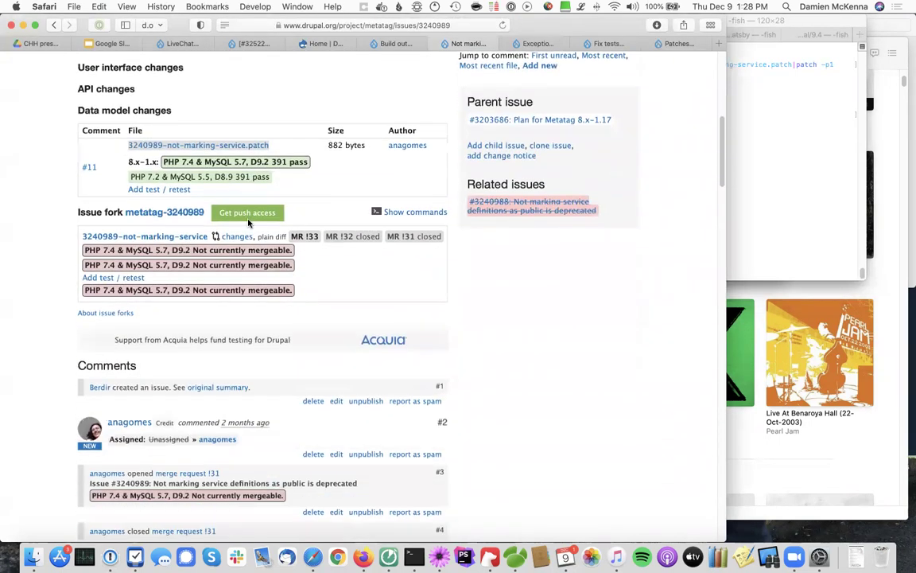
pyautogui.scroll(-10, 249, 223)
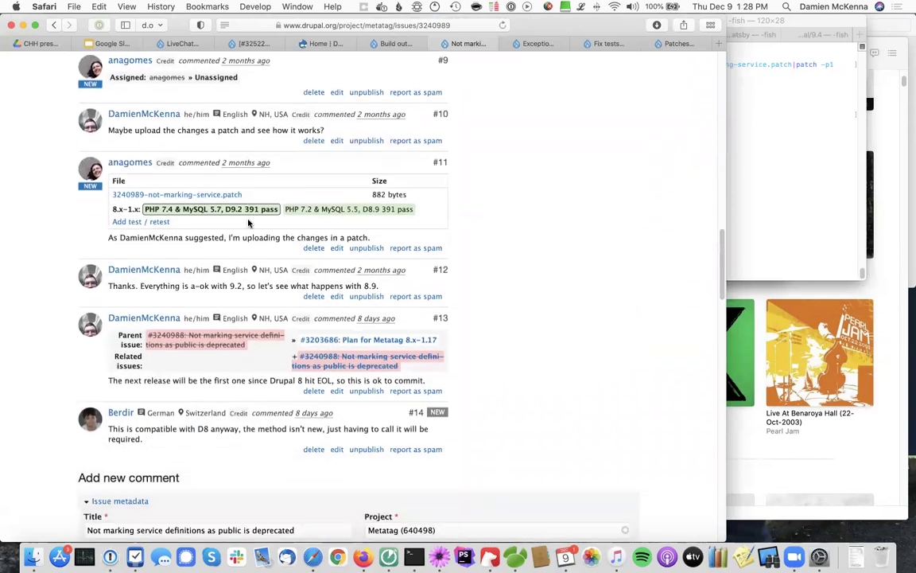
# Set the issue status to Fixed.
pyautogui.scroll(-3, 248, 224)
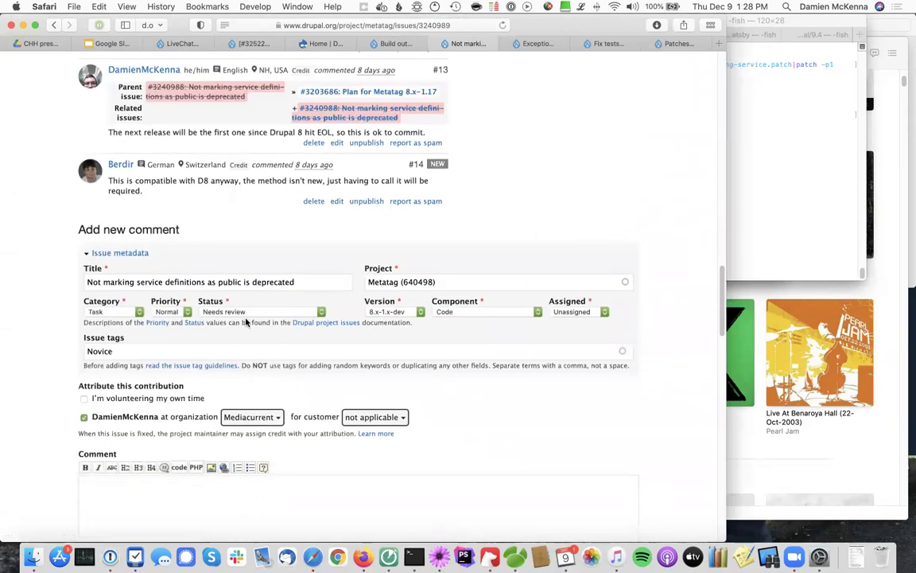
pyautogui.click(250, 313)
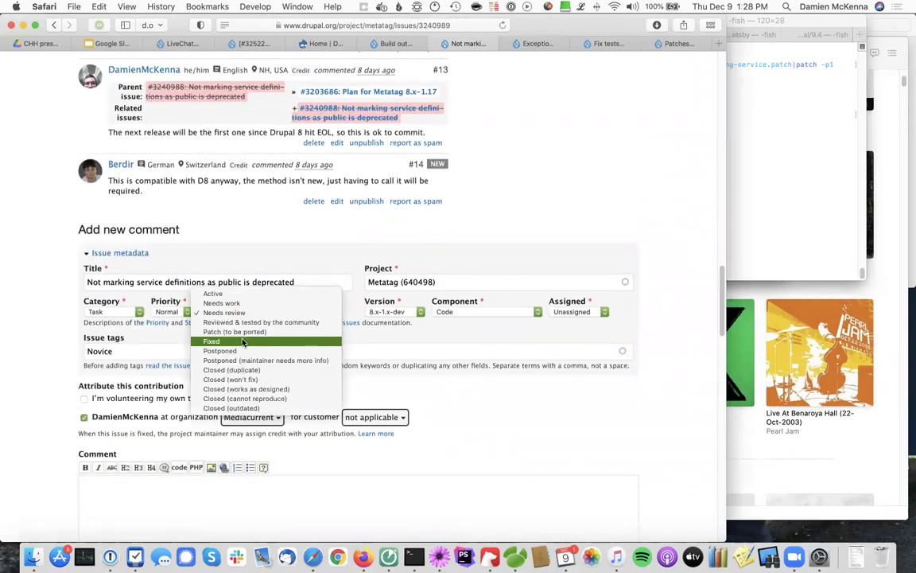
pyautogui.click(243, 341)
pyautogui.scroll(-3, 243, 343)
pyautogui.scroll(-15, 243, 343)
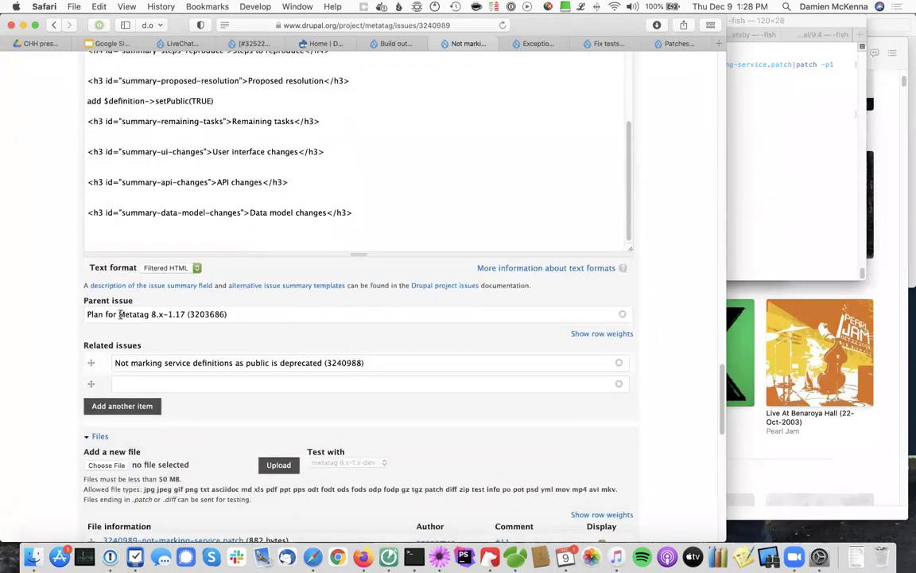
pyautogui.scroll(1, 41, 264)
pyautogui.scroll(7, 42, 265)
# Write 'Committed.' as the issue comment.
pyautogui.click(116, 213)
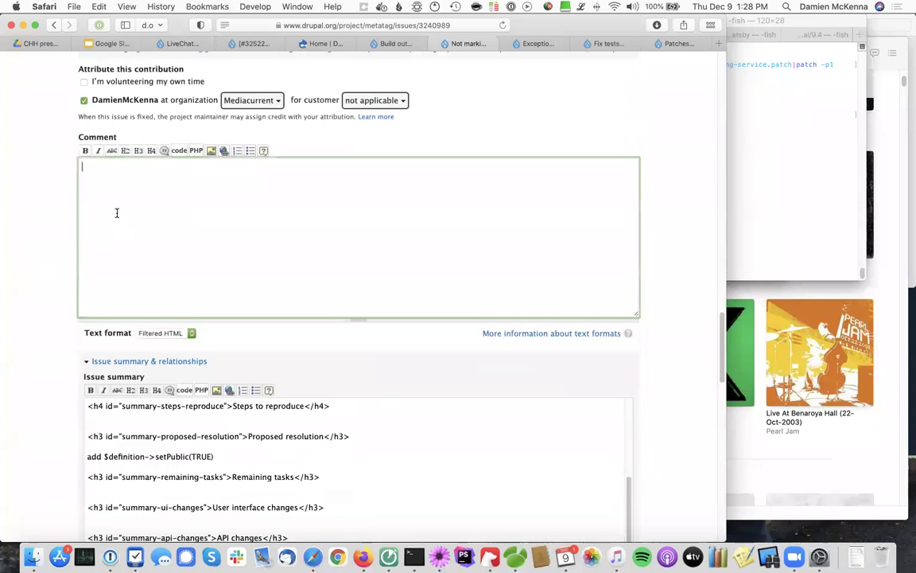
pyautogui.write('Committed.')
pyautogui.press('super+Tab')
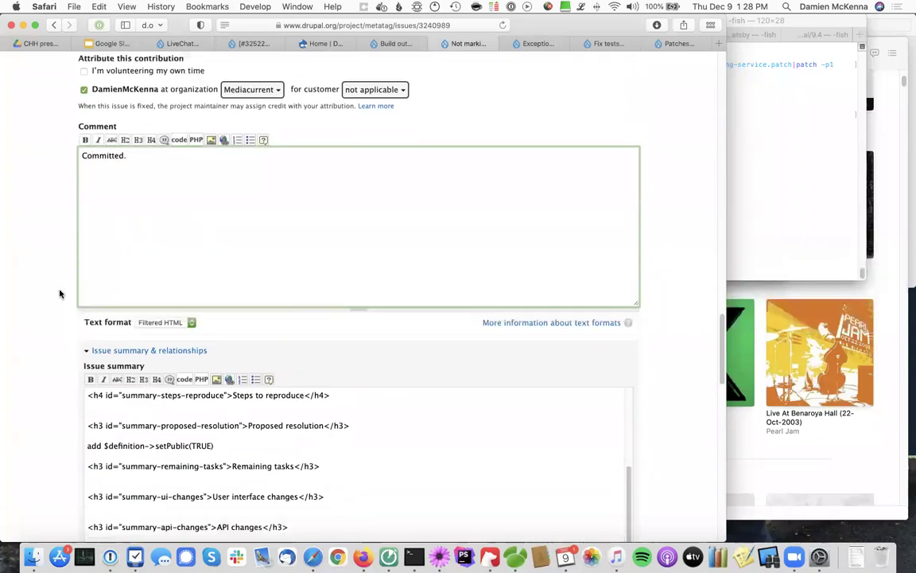
# Credit the two other contributors and place the cursor at the end of the commit message.
pyautogui.scroll(-15, 61, 293)
pyautogui.click(142, 284)
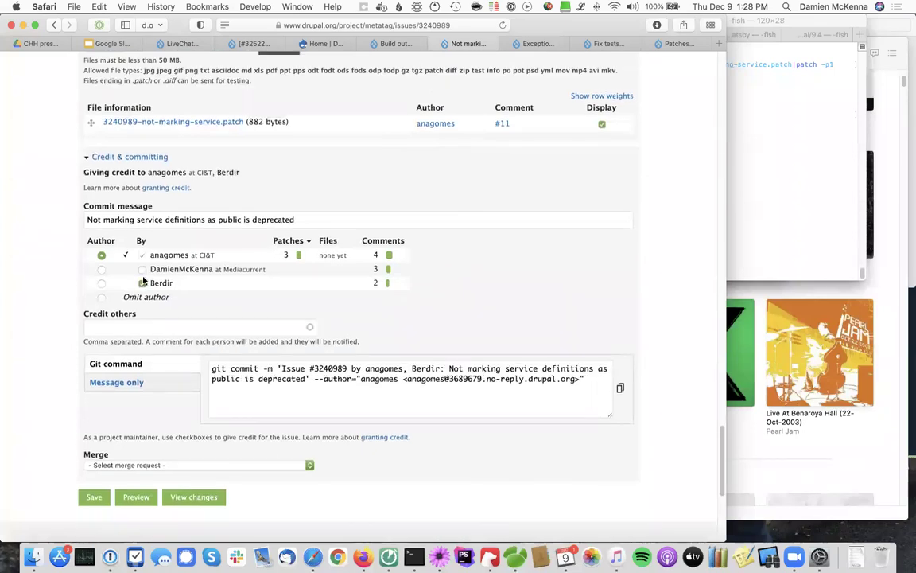
pyautogui.click(142, 269)
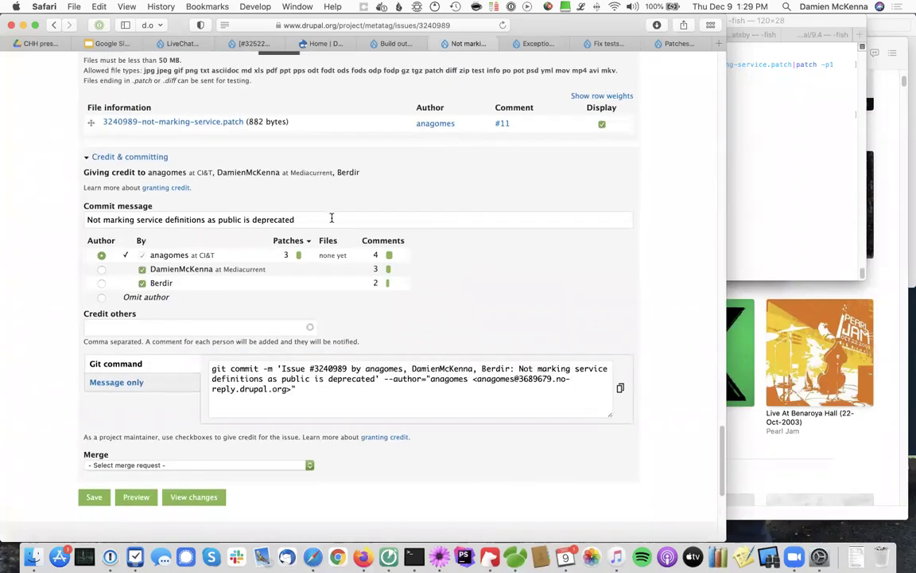
pyautogui.click(299, 217)
# End the commit message with a period and paste the git command onto CHANGELOG.txt line 37.
pyautogui.write('.')
pyautogui.click(282, 392)
pyautogui.press('super+c')
pyautogui.press('super+Tab')
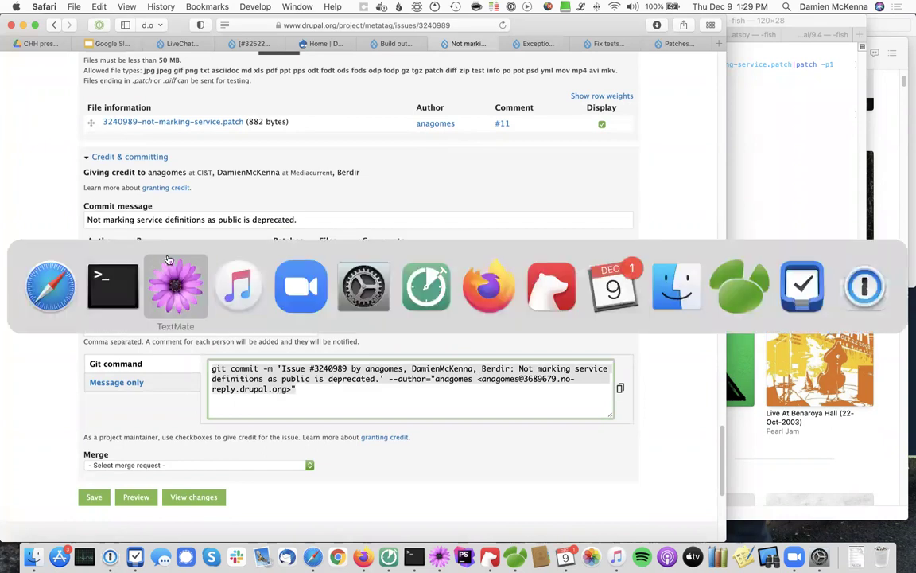
pyautogui.click(420, 385)
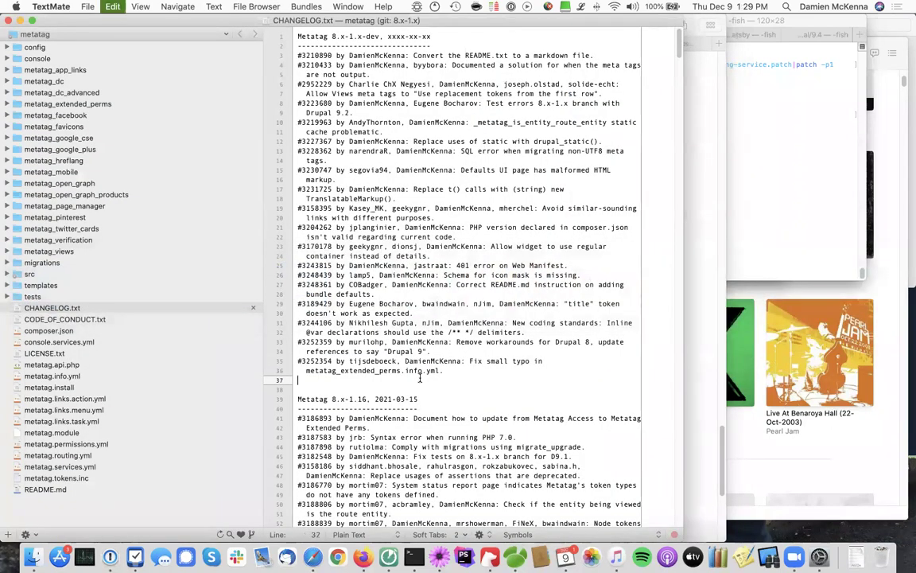
pyautogui.press('super+v')
# Strip the 'git commit -m' prefix and --author suffix, leaving entry #3240989 plus a blank line.
pyautogui.keyDown('shift'); pyautogui.click(412, 380); pyautogui.keyUp('shift')
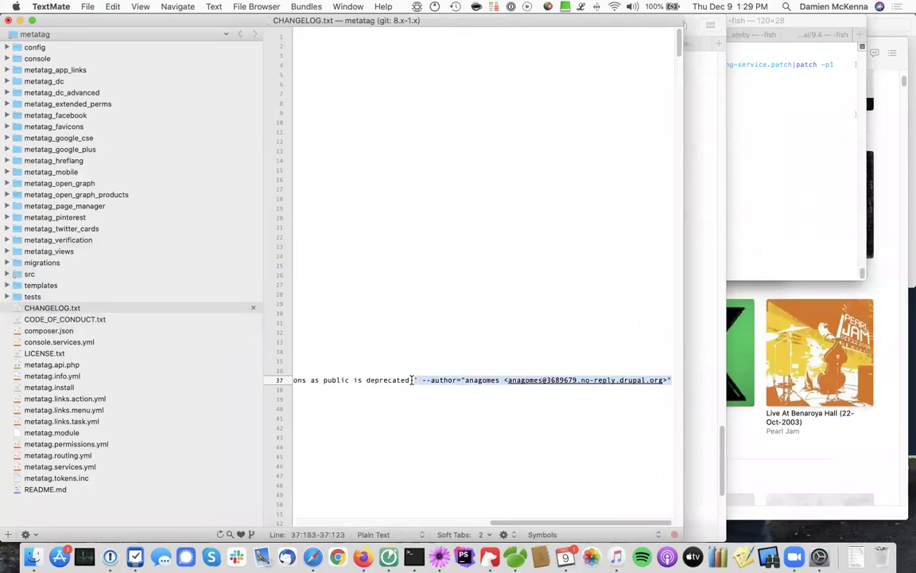
pyautogui.press('BackSpace')
pyautogui.press('super+Left')
pyautogui.hotkey('shift', 'alt', 'Right')
pyautogui.hotkey('shift', 'alt', 'Right')
pyautogui.hotkey('shift', 'alt', 'Right')
pyautogui.hotkey('shift', 'alt', 'Right')
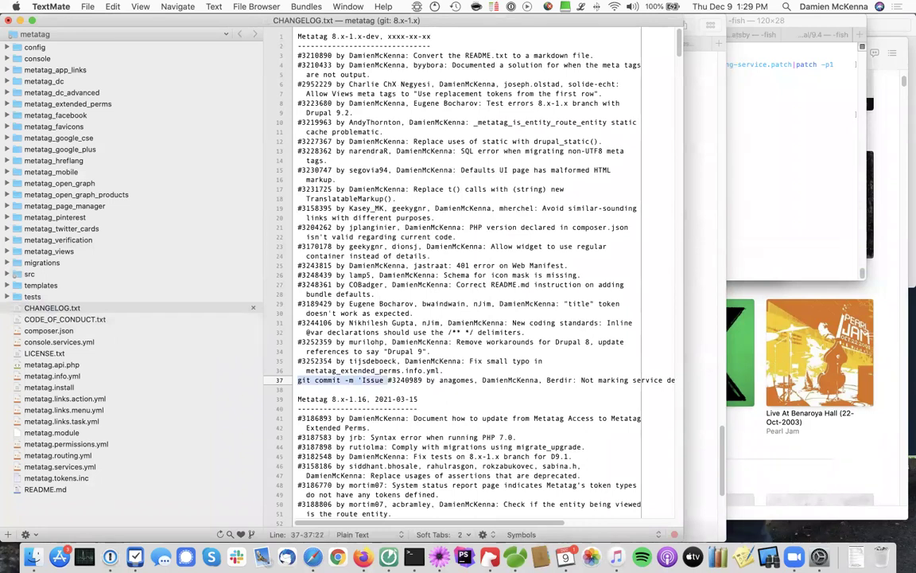
pyautogui.press('BackSpace')
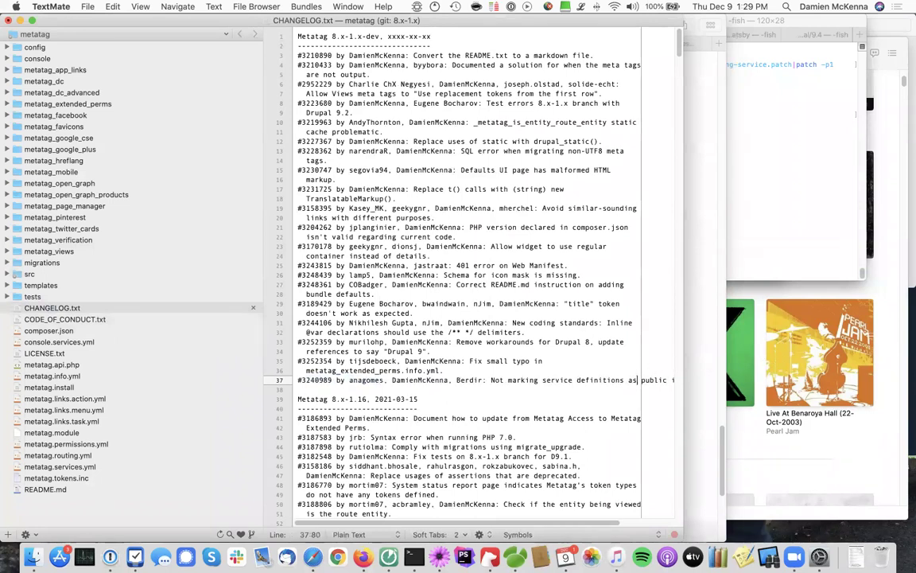
pyautogui.press('super+Right')
pyautogui.press('Return')
pyautogui.press('Return')
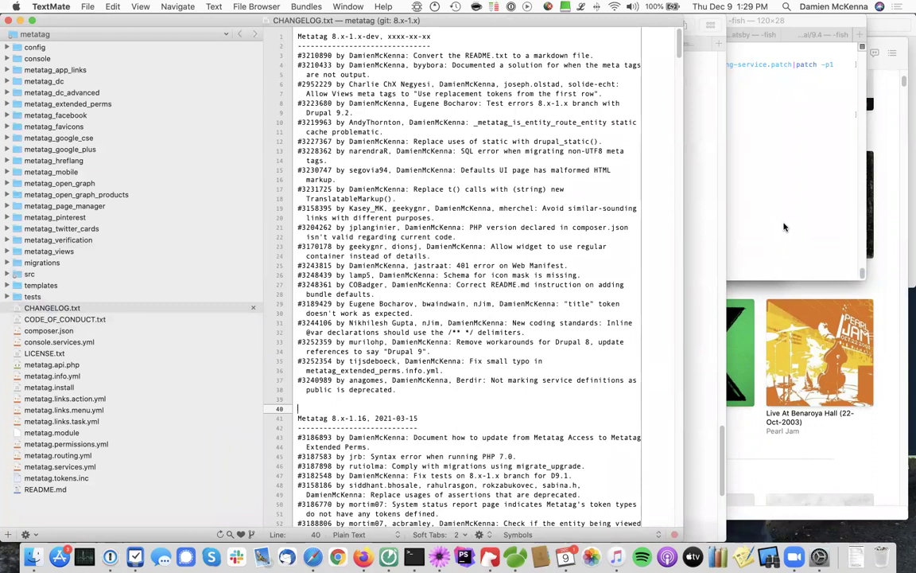
pyautogui.click(783, 223)
# Check git status, then run the pasted commit command with the credited author.
pyautogui.write('git status')
pyautogui.press('Return')
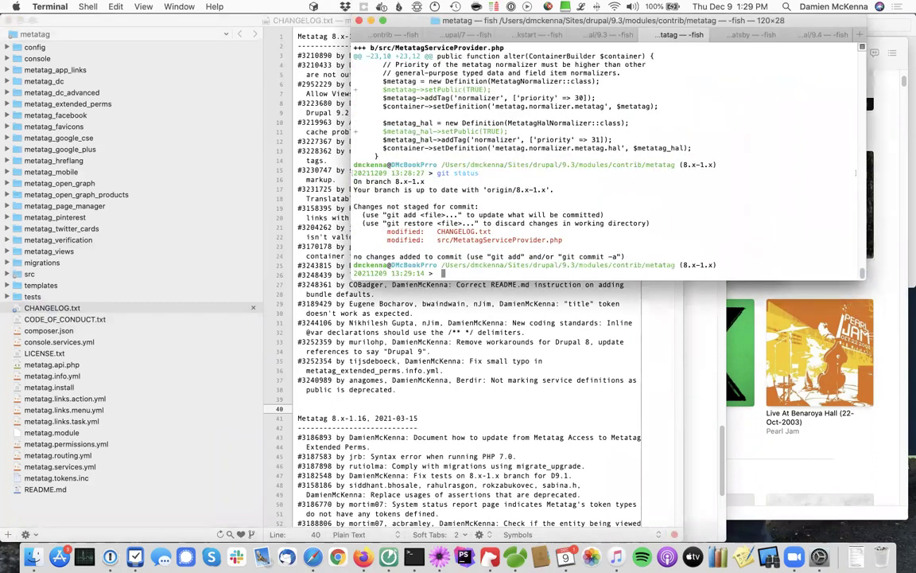
pyautogui.press('super+v')
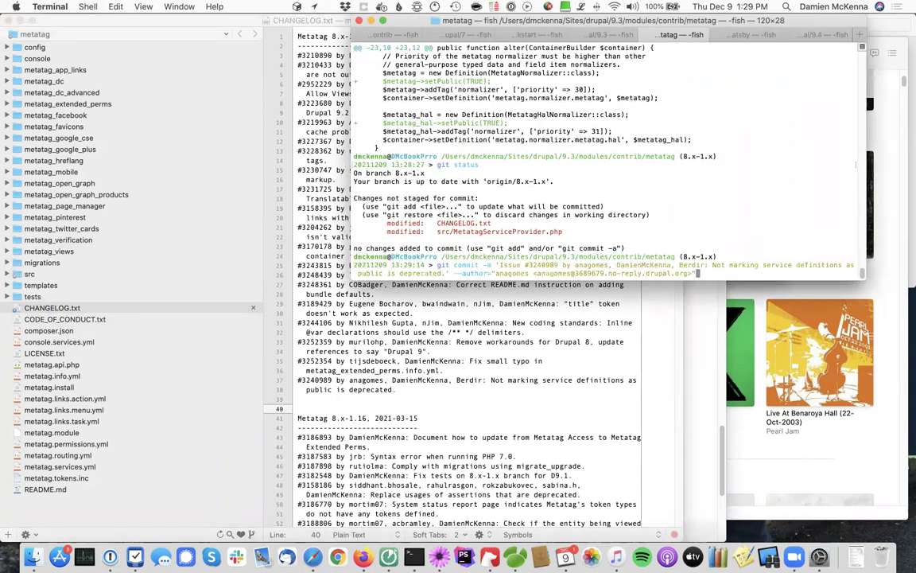
pyautogui.press('Return')
# Recheck git status and push commit dbe470c to the 8.x-1.x branch.
pyautogui.write('git status')
pyautogui.press('Return')
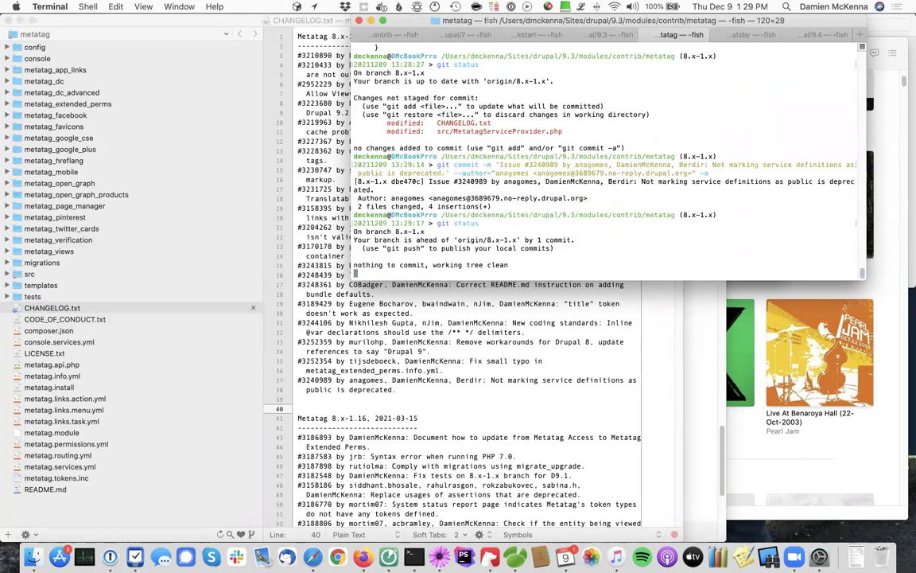
pyautogui.write('git push')
pyautogui.press('Return')
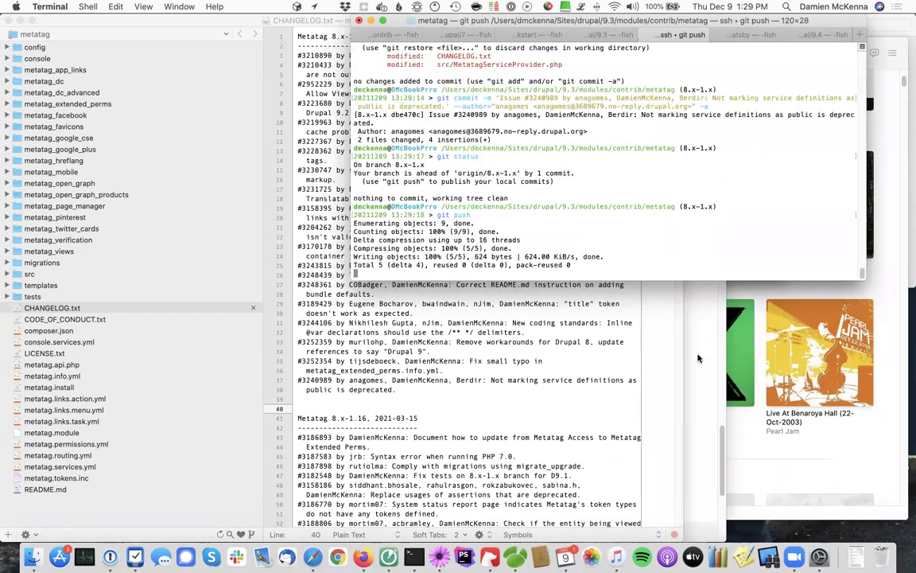
# Save the 'Committed.' comment marking issue 3240989 Fixed, then go to the Metatag issue list.
pyautogui.click(699, 358)
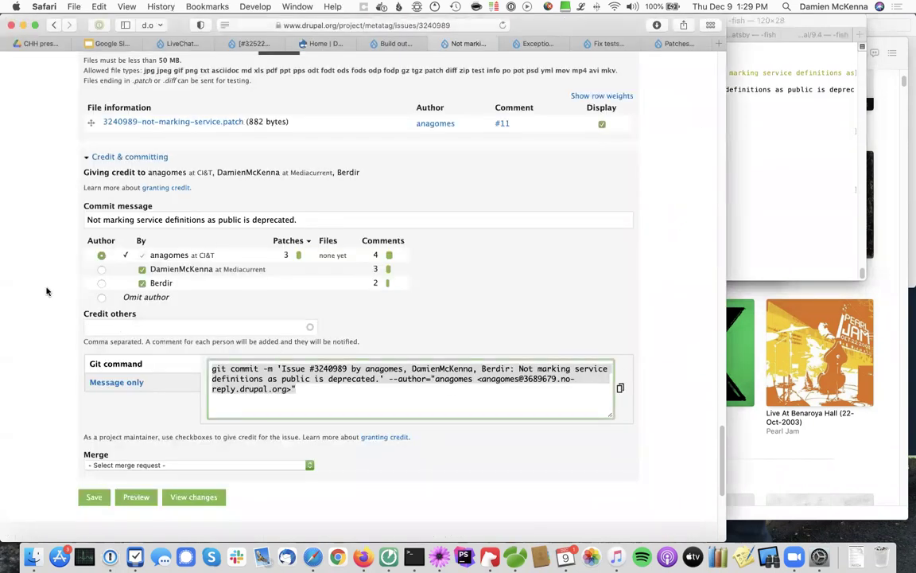
pyautogui.scroll(15, 47, 291)
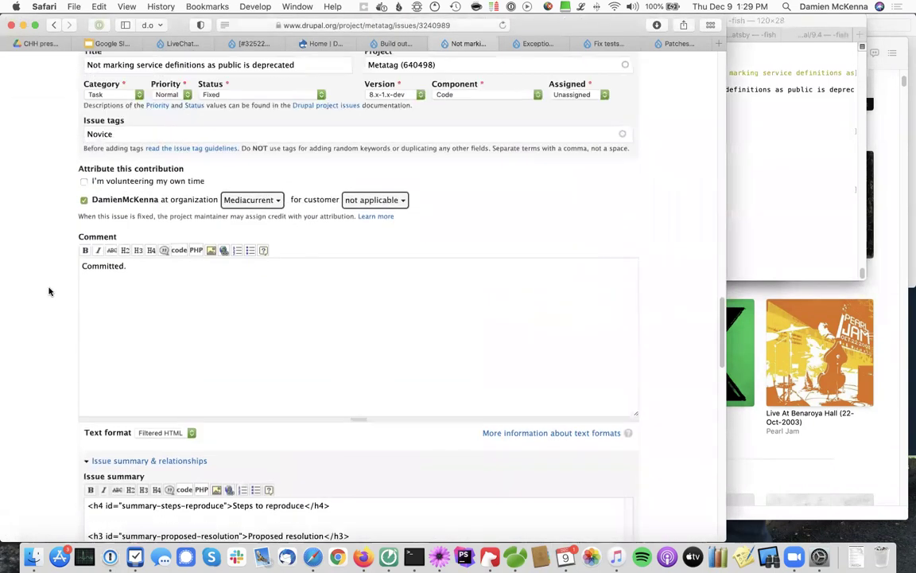
pyautogui.scroll(2, 49, 291)
pyautogui.scroll(-10, 108, 314)
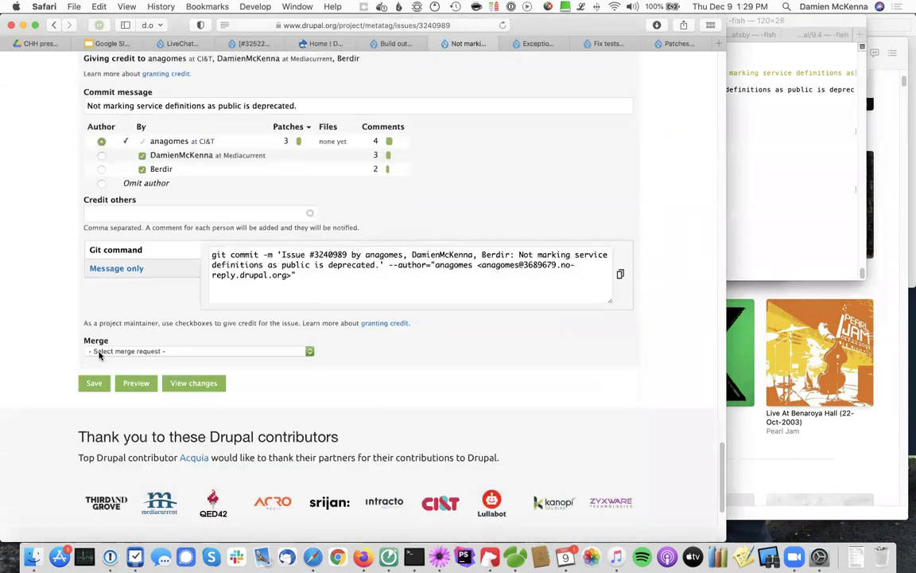
pyautogui.scroll(-2, 100, 355)
pyautogui.click(92, 291)
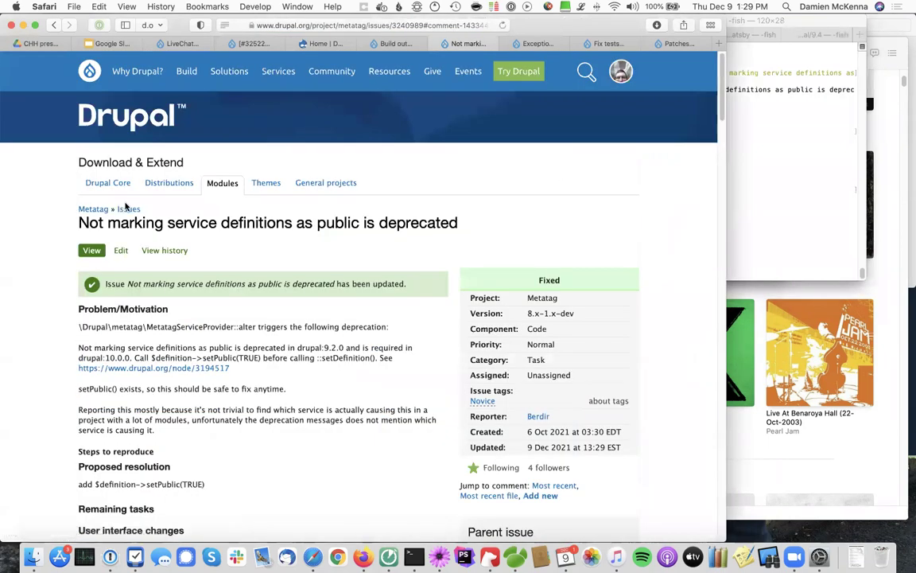
pyautogui.click(127, 208)
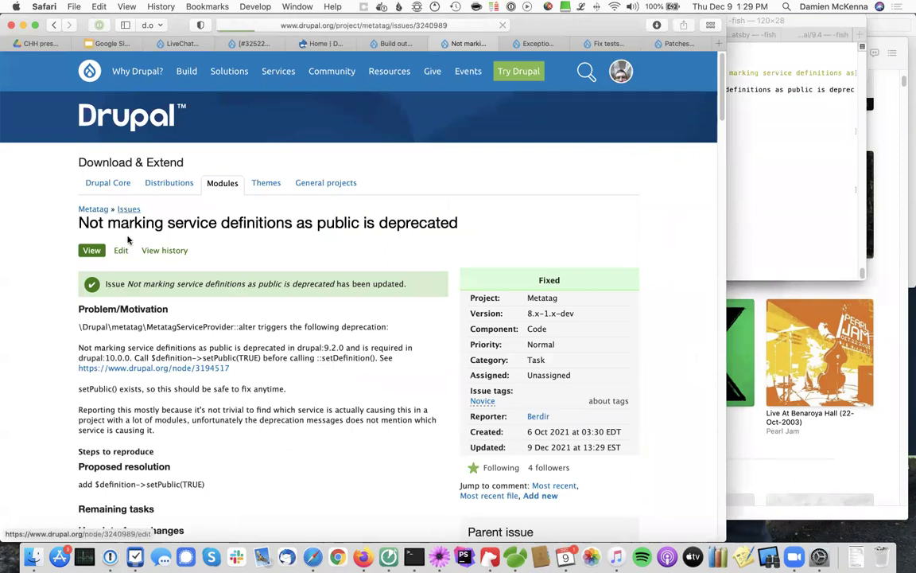
pyautogui.scroll(-10, 79, 329)
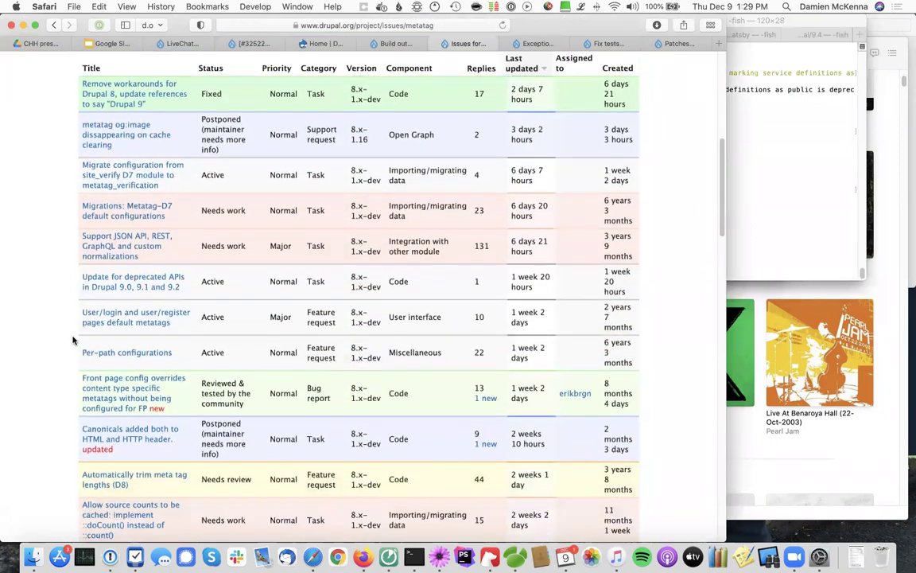
# Open issue 2958193, 'Automatically trim meta tag lengths (D8)', from the Metatag issue list.
pyautogui.scroll(-1, 72, 340)
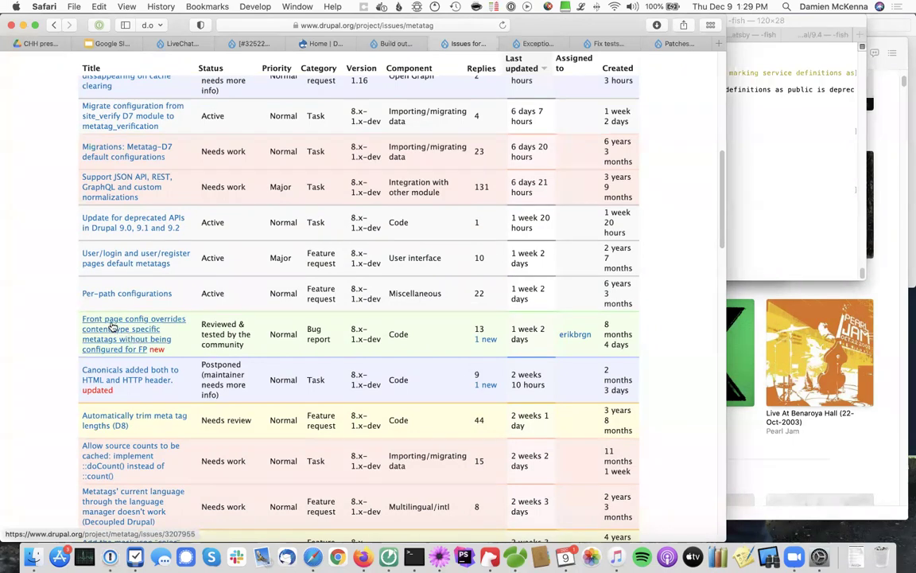
pyautogui.scroll(-2, 45, 348)
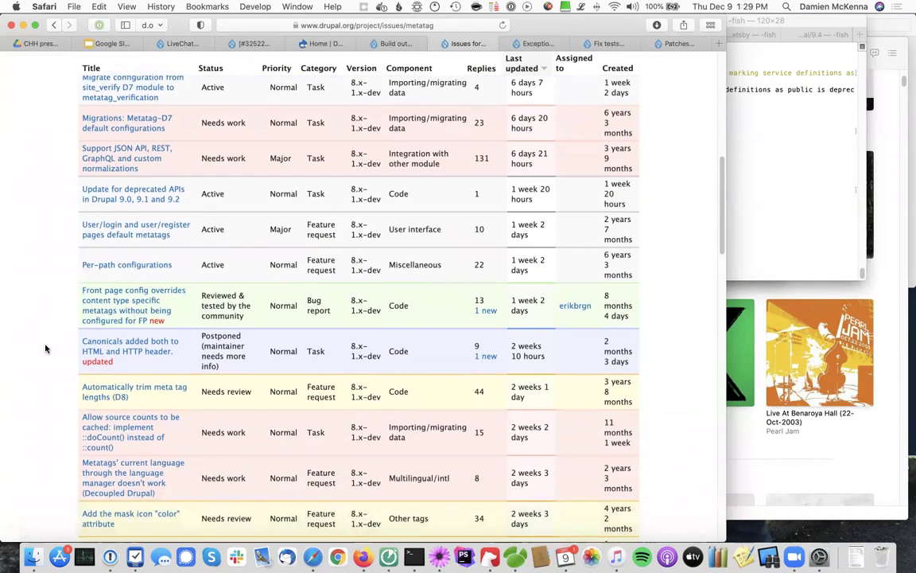
pyautogui.scroll(1, 46, 348)
pyautogui.scroll(-2, 45, 347)
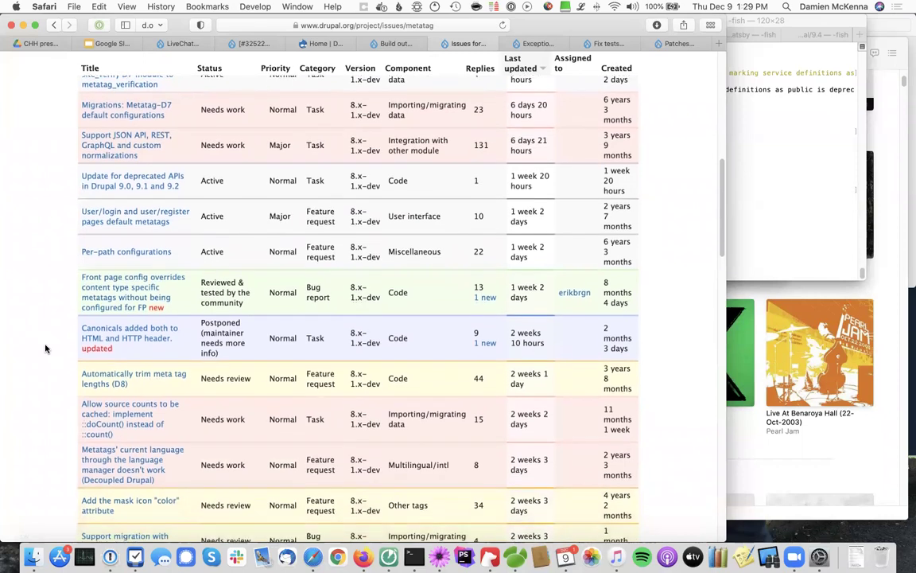
pyautogui.scroll(-3, 45, 348)
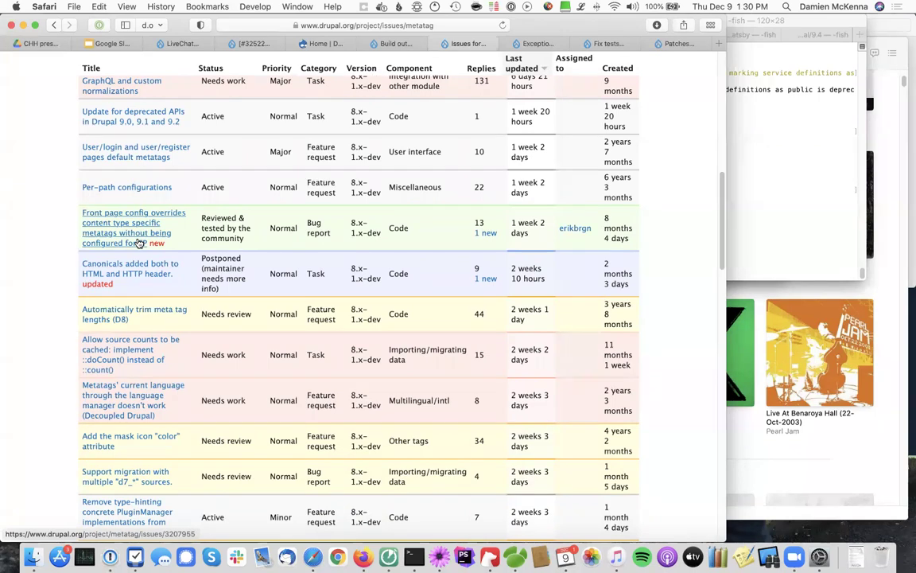
pyautogui.click(110, 317)
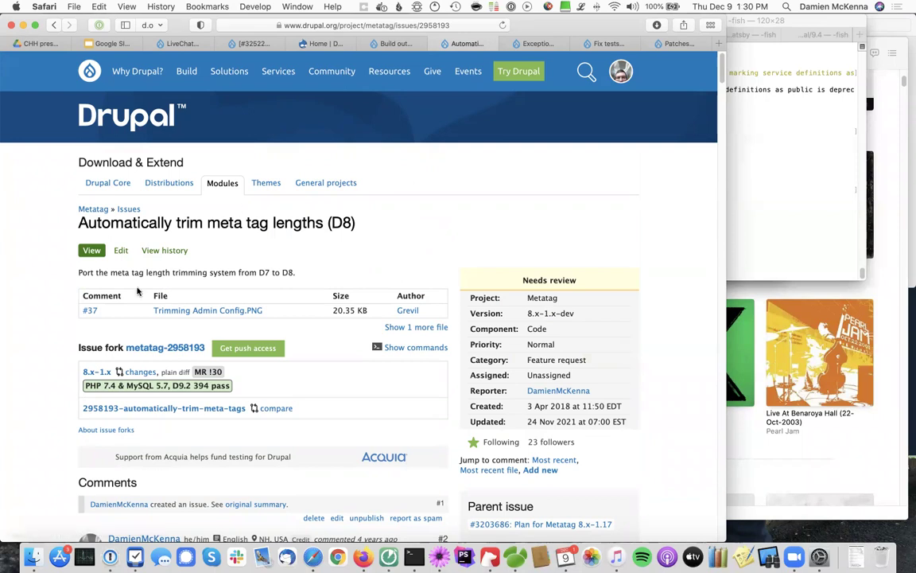
# Copy the address of MR !30's plain diff and go back to the issue page.
pyautogui.scroll(-2, 131, 279)
pyautogui.scroll(-1, 96, 295)
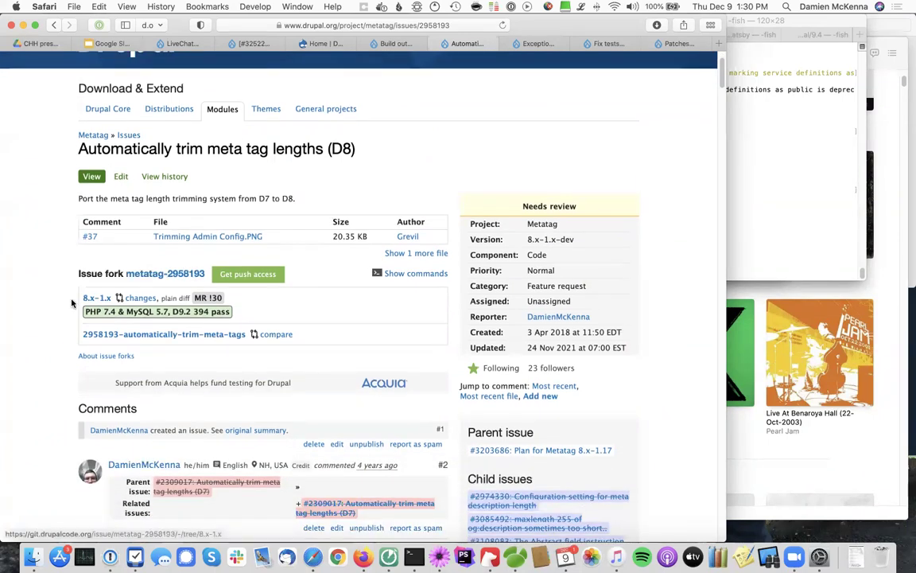
pyautogui.click(181, 299)
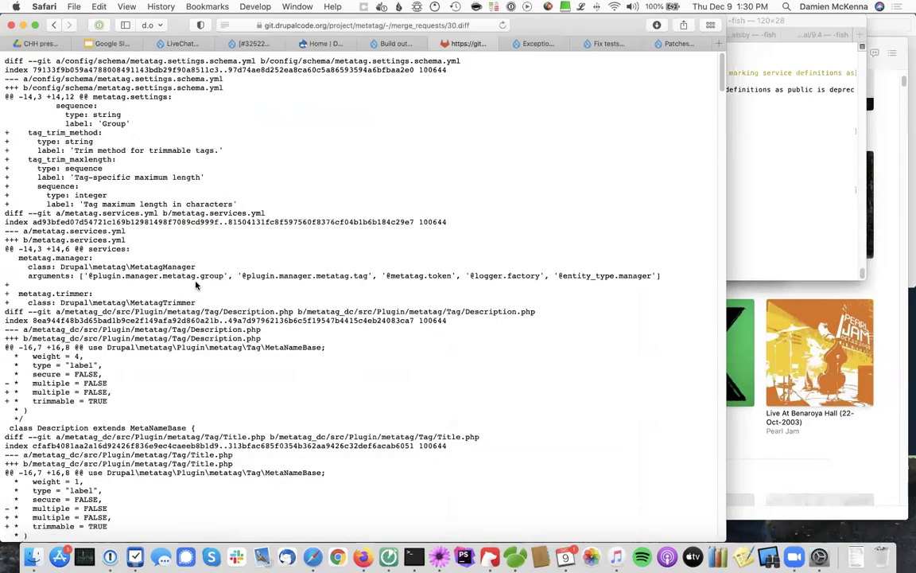
pyautogui.press('super+s')
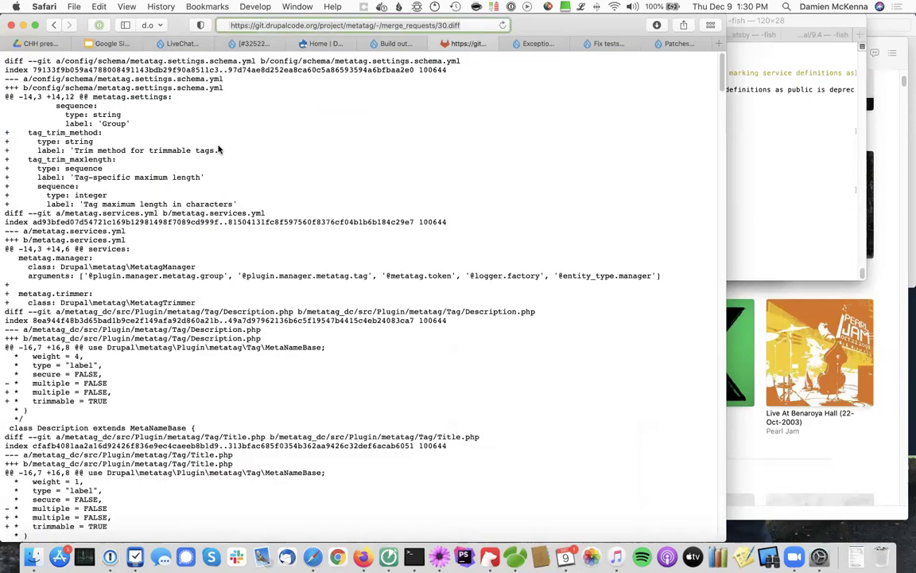
pyautogui.press('super+bracketleft')
# Apply MR 30's diff to the local checkout with 'curl <diff URL> |patch -p1'.
pyautogui.click(776, 228)
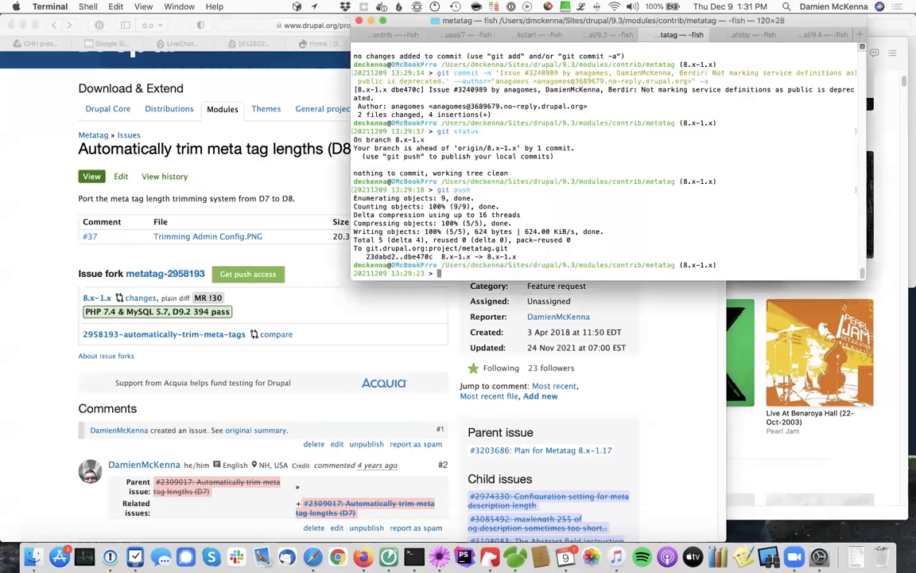
pyautogui.write('curl')
pyautogui.write('https://git.drupalcode.org/project/metatag/-/merge_requests/30.diff')
pyautogui.write('|patch -p1')
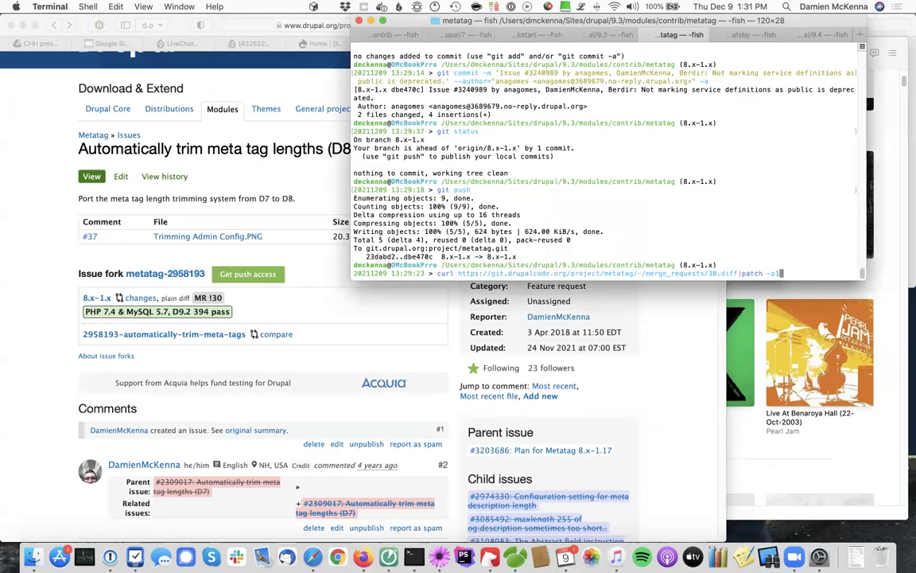
pyautogui.press('Return')
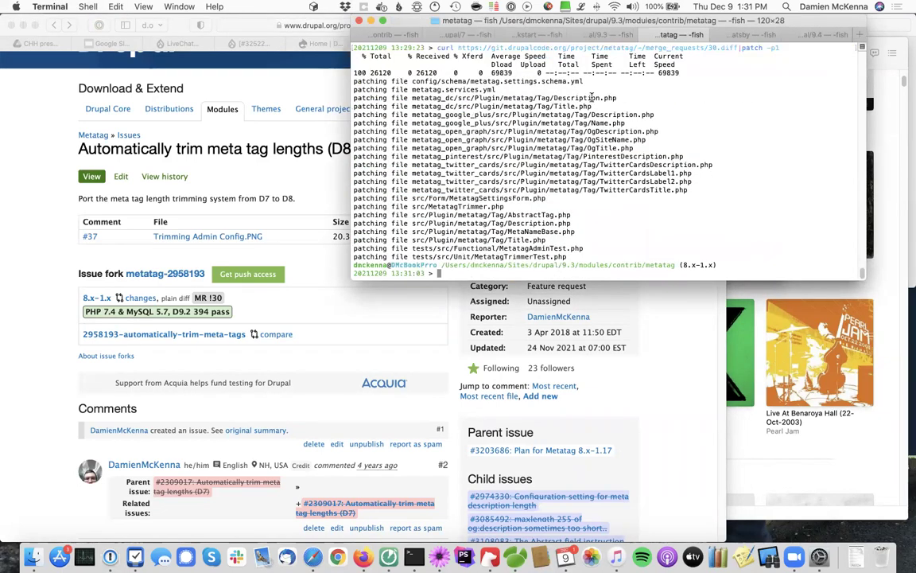
pyautogui.click(276, 311)
pyautogui.scroll(-5, 276, 312)
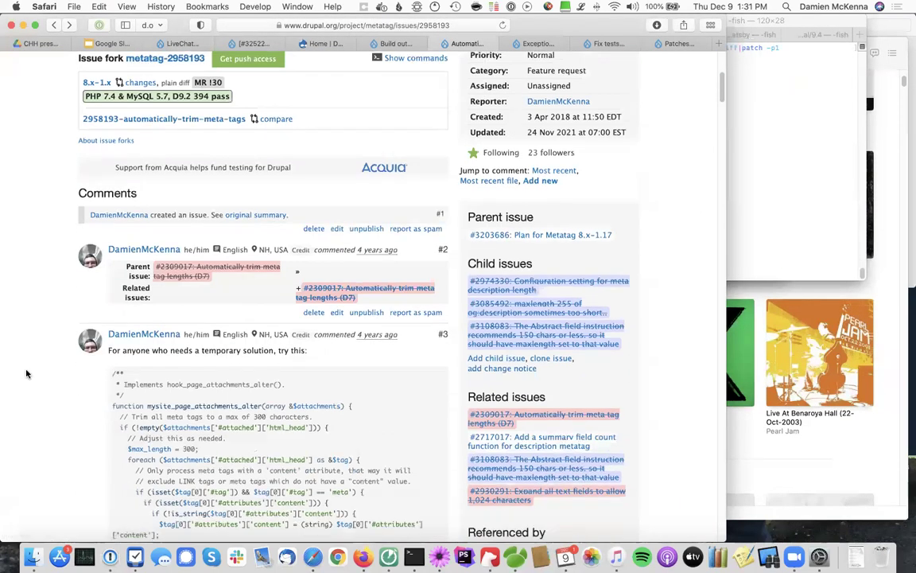
# Scroll through the issue's comment thread, then switch back to the Terminal showing the patch output.
pyautogui.scroll(2, 24, 360)
pyautogui.scroll(-2, 23, 361)
pyautogui.scroll(-20, 24, 361)
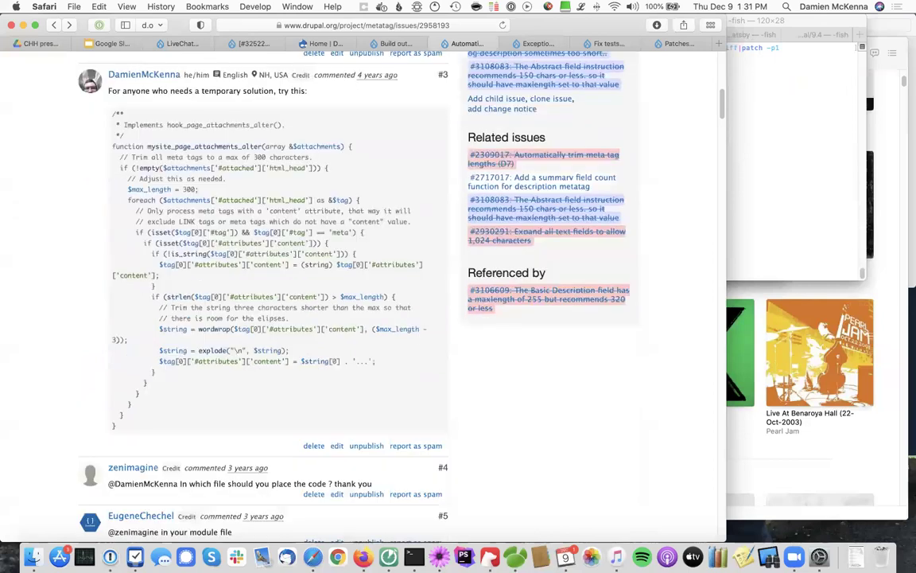
pyautogui.scroll(10, 24, 360)
pyautogui.scroll(10, 77, 301)
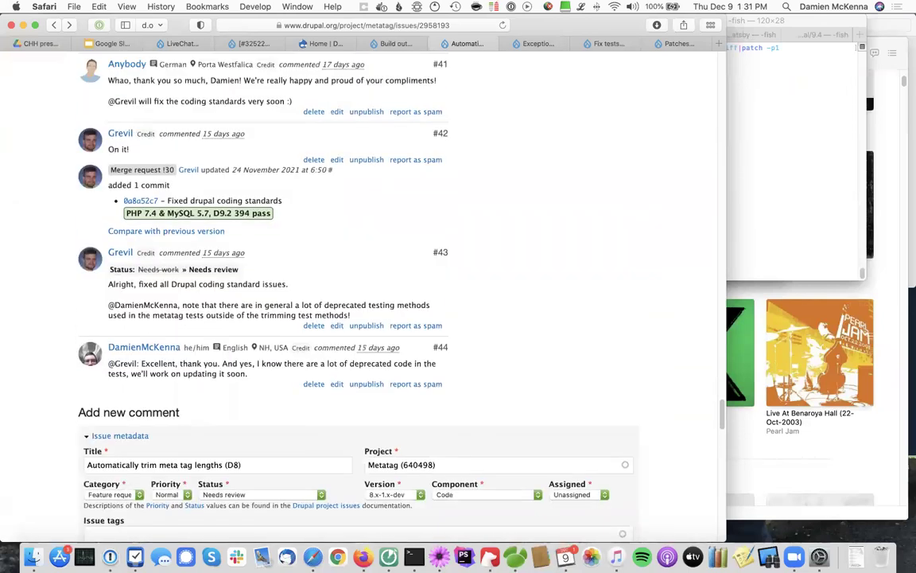
pyautogui.click(742, 178)
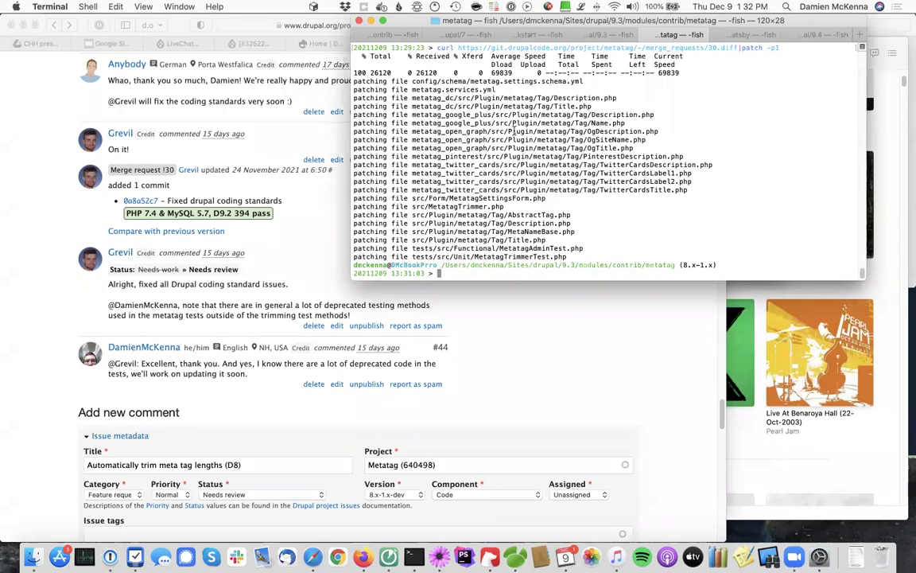
# Check git status and stage every patched and new file with 'git add .'.
pyautogui.write('git status')
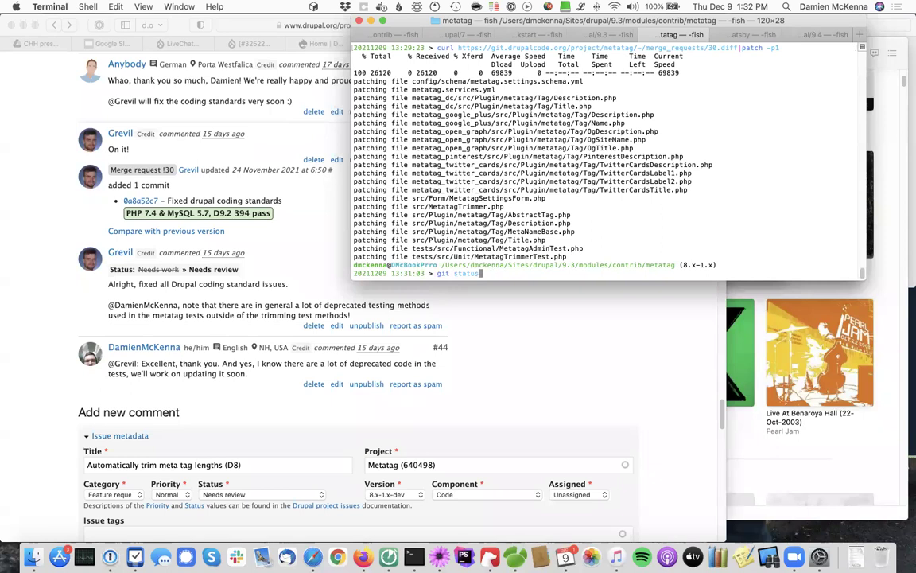
pyautogui.press('Return')
pyautogui.write('git add .')
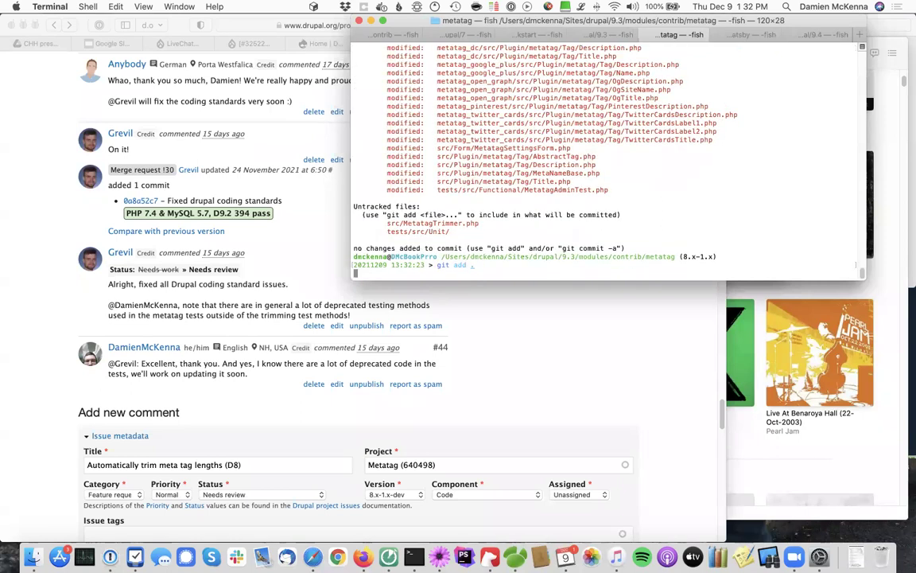
pyautogui.press('Return')
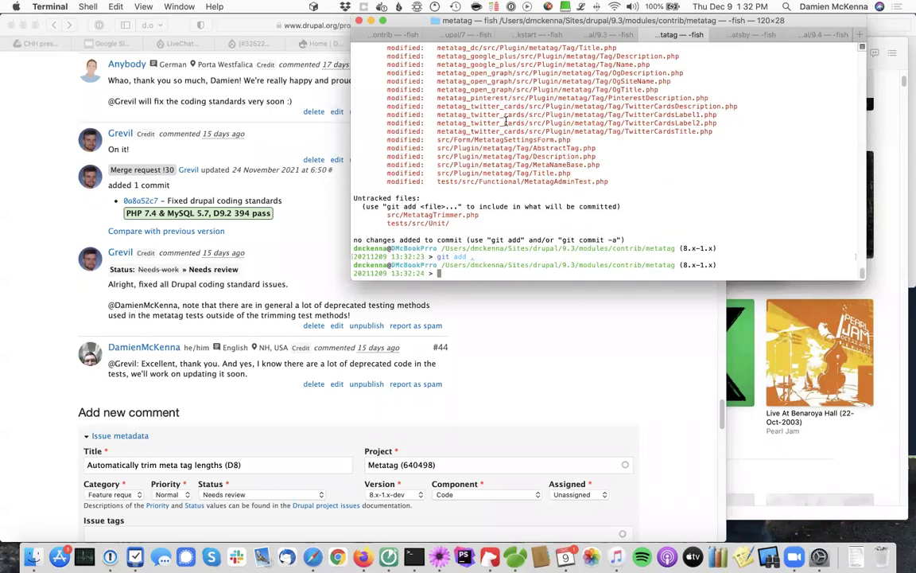
# Rerun git status to confirm MetatagTrimmer.php, MetatagTrimmerTest.php and all changes are staged.
pyautogui.press('super+Tab')
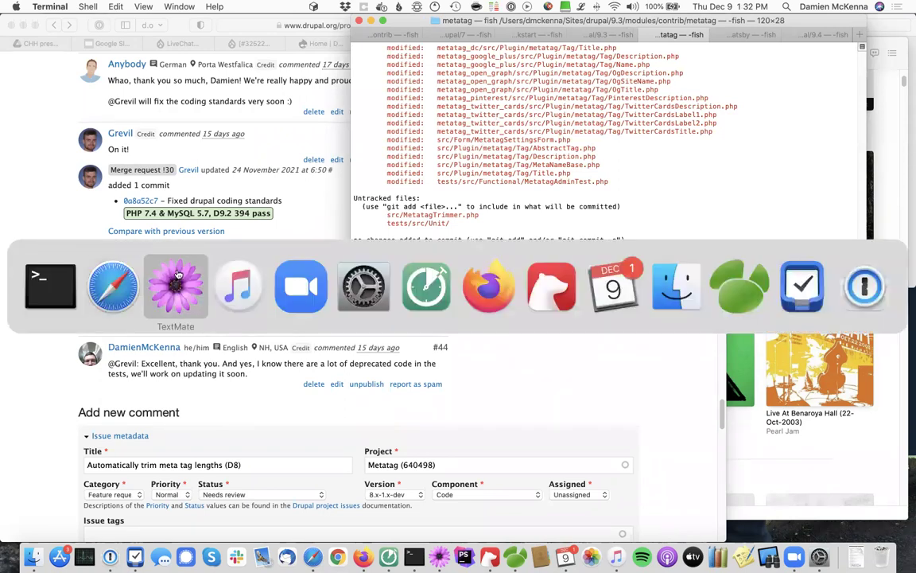
pyautogui.click(34, 267)
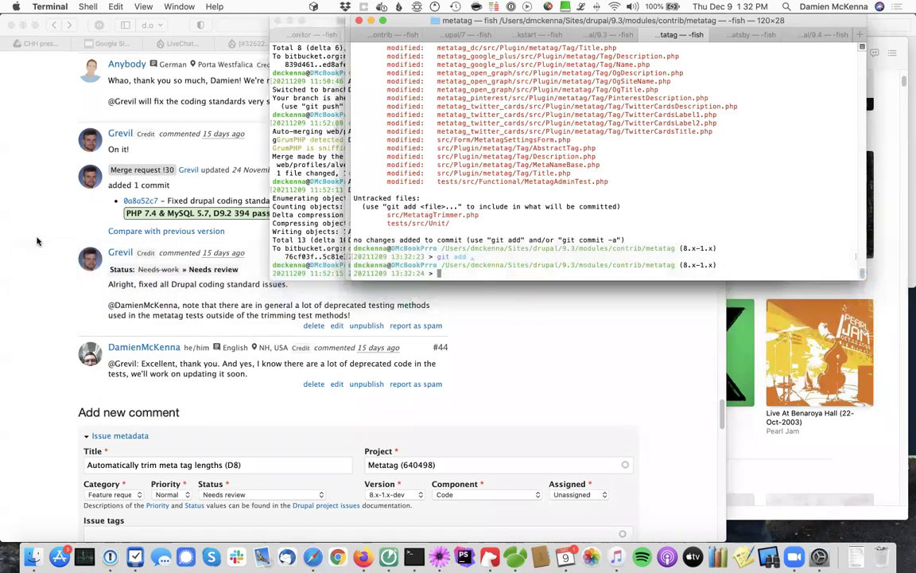
pyautogui.click(37, 241)
pyautogui.scroll(-10, 35, 271)
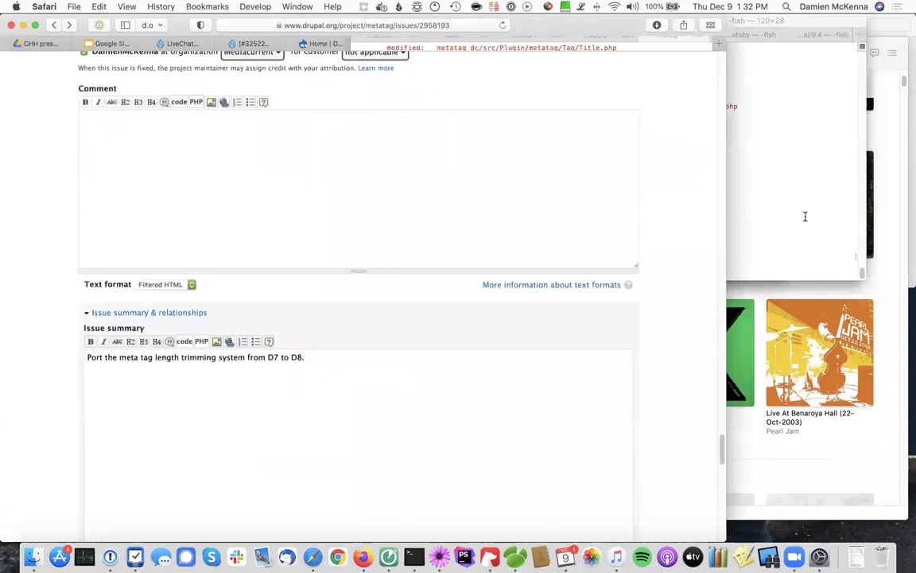
pyautogui.click(803, 215)
pyautogui.write('git status')
pyautogui.press('Return')
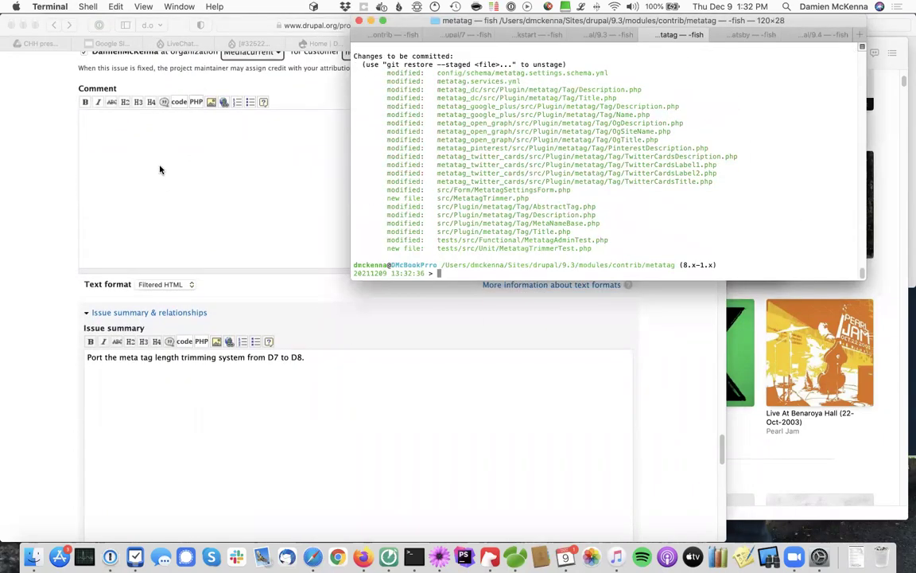
# Tick the issue reporter's checkbox in the By column under Credit & committing.
pyautogui.click(160, 185)
pyautogui.scroll(-15, 160, 186)
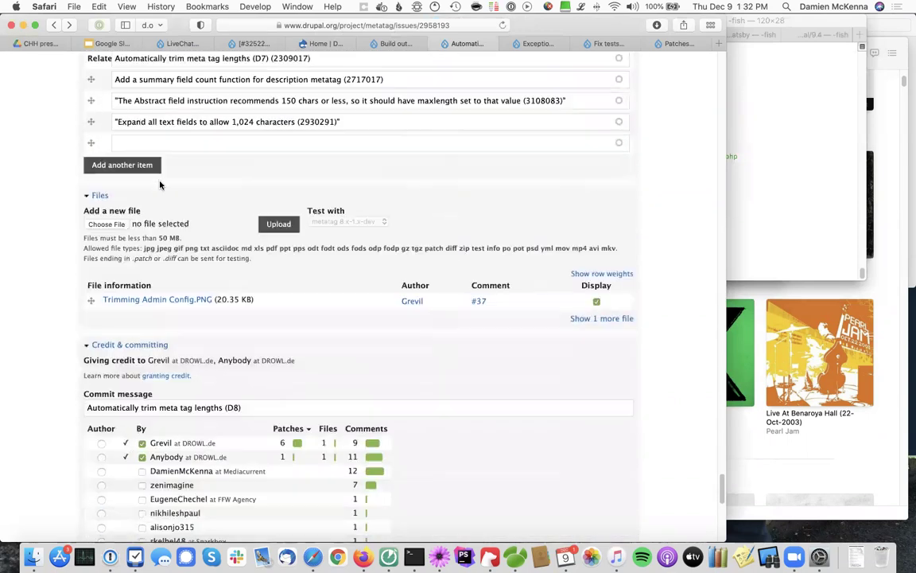
pyautogui.scroll(-2, 160, 185)
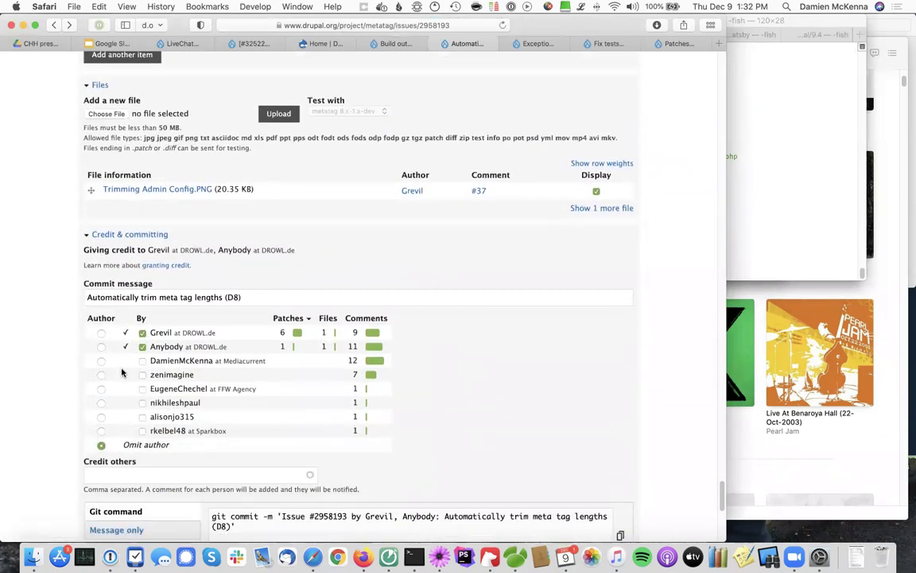
pyautogui.scroll(20, 49, 349)
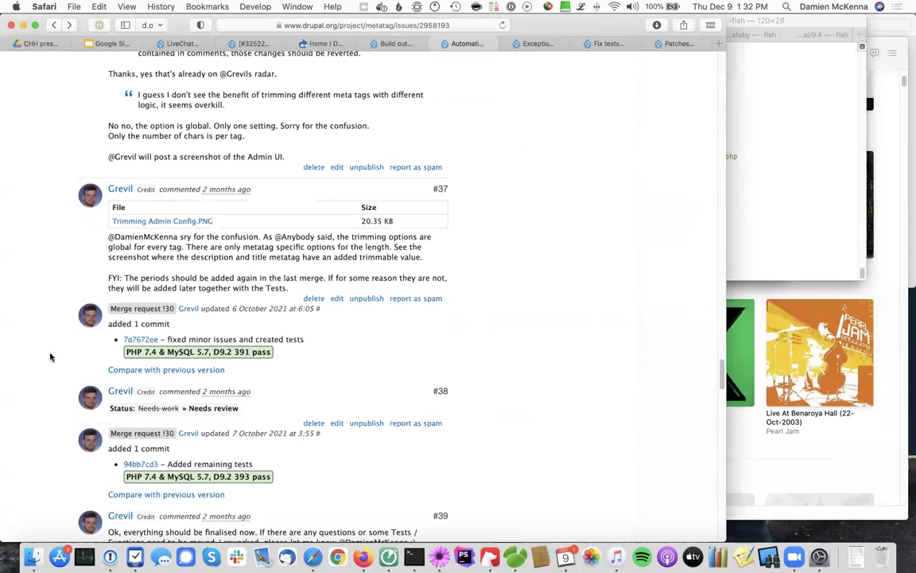
pyautogui.scroll(20, 160, 207)
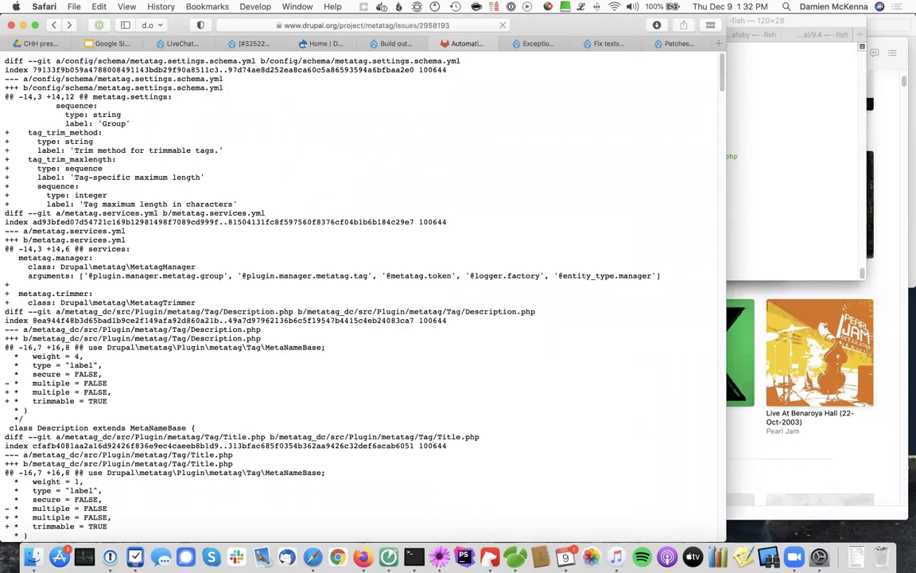
pyautogui.scroll(5, 160, 207)
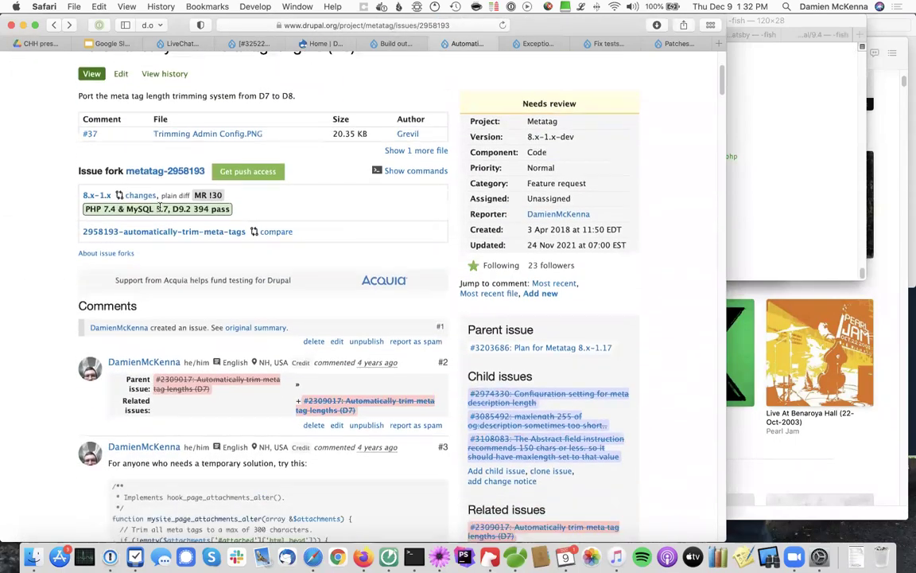
pyautogui.scroll(-8, 160, 208)
pyautogui.scroll(-10, 160, 209)
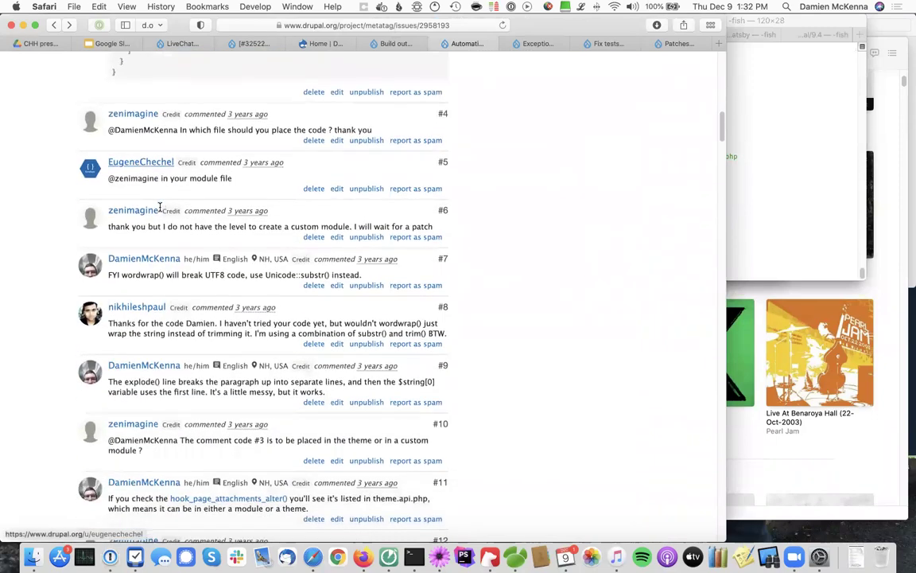
pyautogui.scroll(-4, 473, 339)
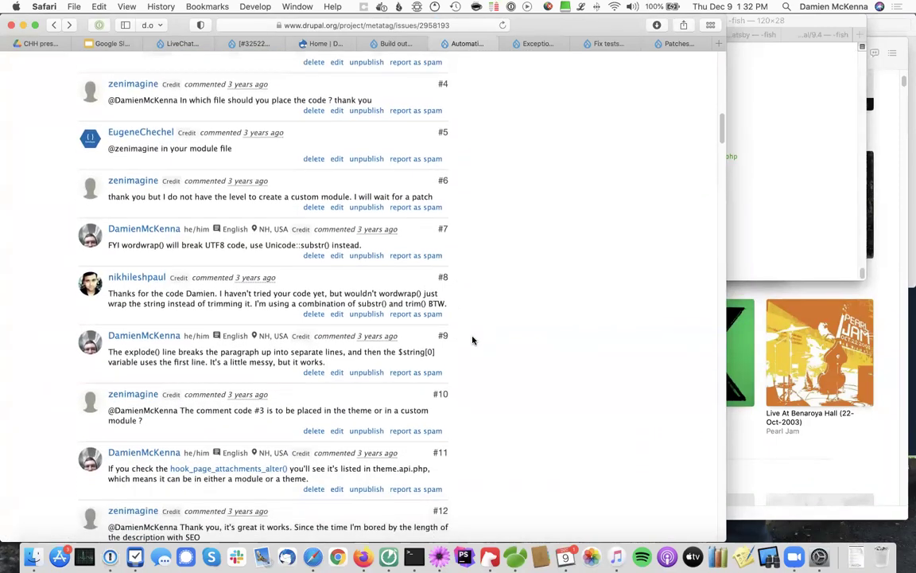
pyautogui.scroll(-15, 291, 313)
pyautogui.scroll(10, 292, 313)
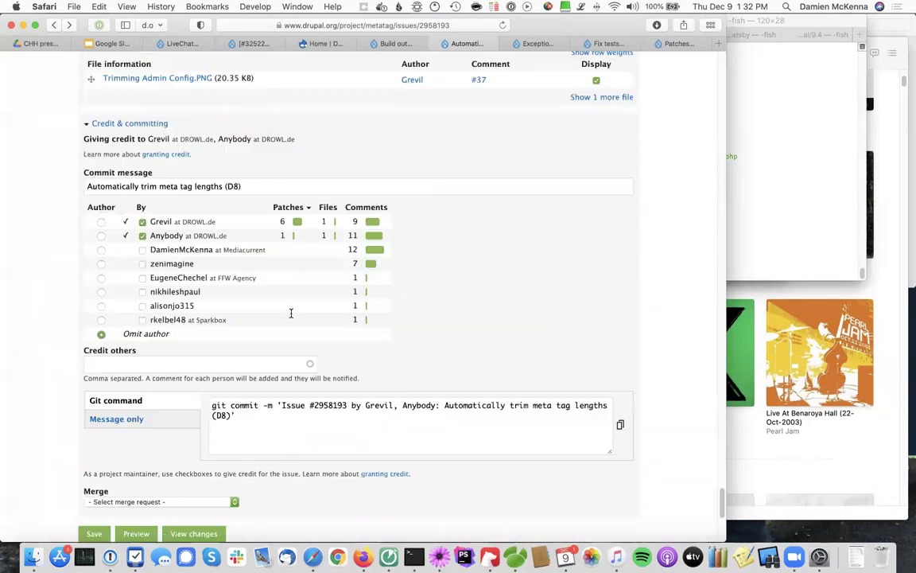
pyautogui.scroll(-3, 241, 275)
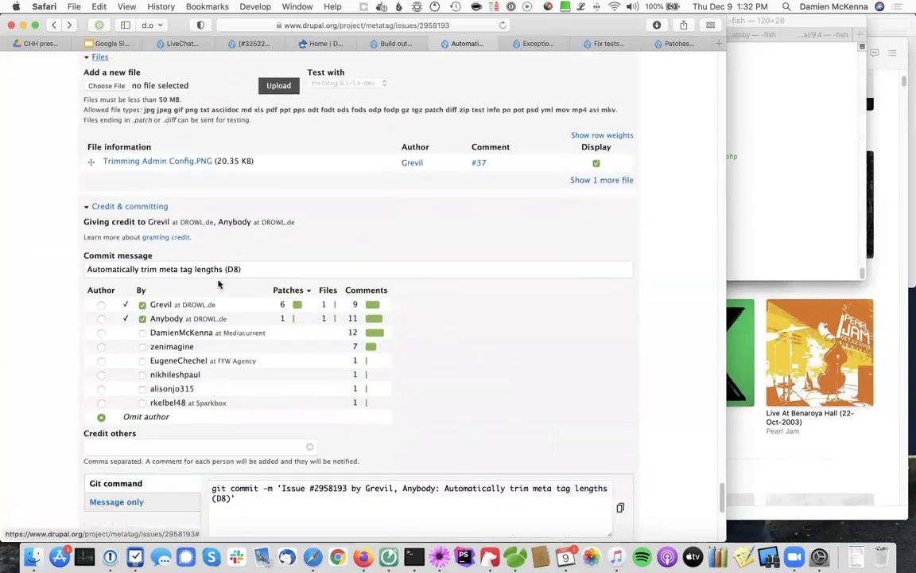
pyautogui.click(142, 333)
pyautogui.scroll(10, 141, 348)
pyautogui.press('super+f')
pyautogui.write('zenimage')
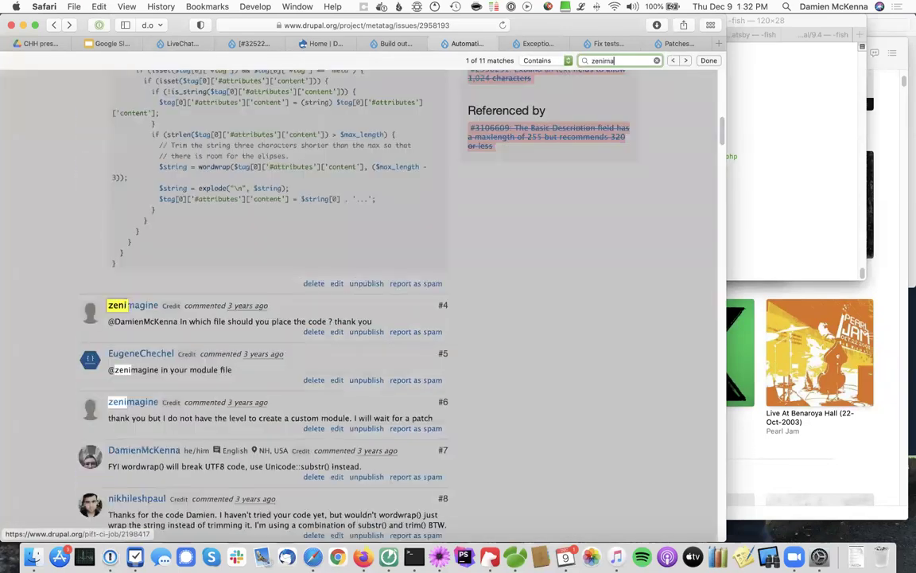
pyautogui.press('BackSpace')
pyautogui.press('BackSpace')
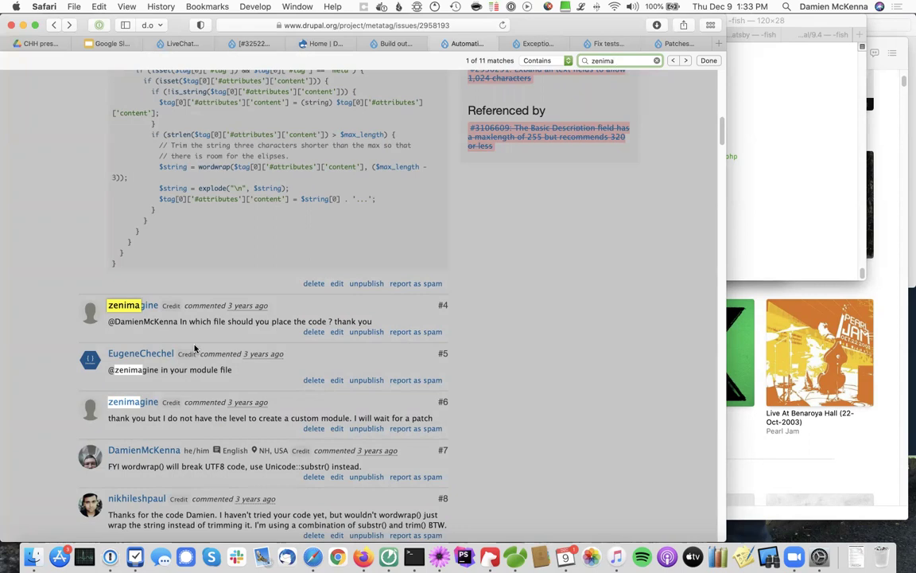
pyautogui.press('Return')
pyautogui.press('Return')
pyautogui.press('Return')
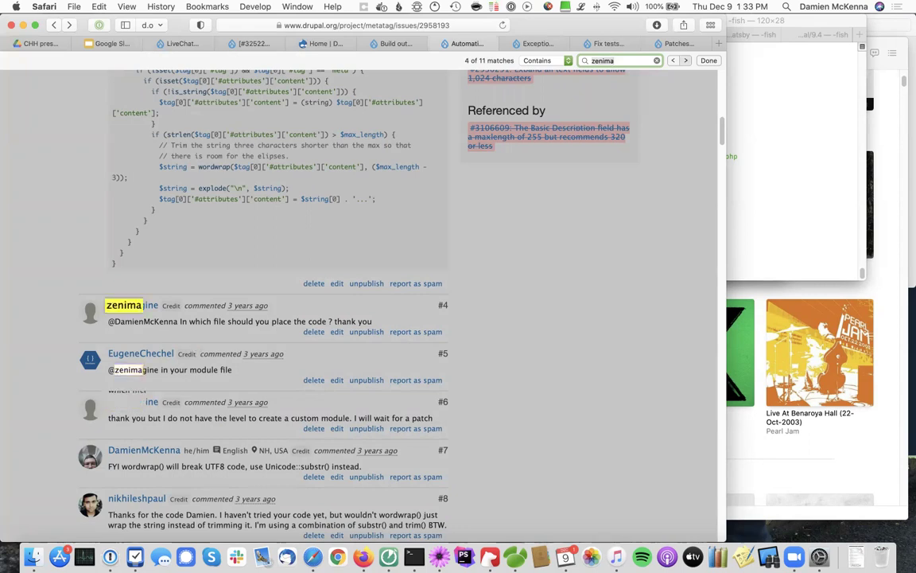
pyautogui.scroll(-3, 262, 318)
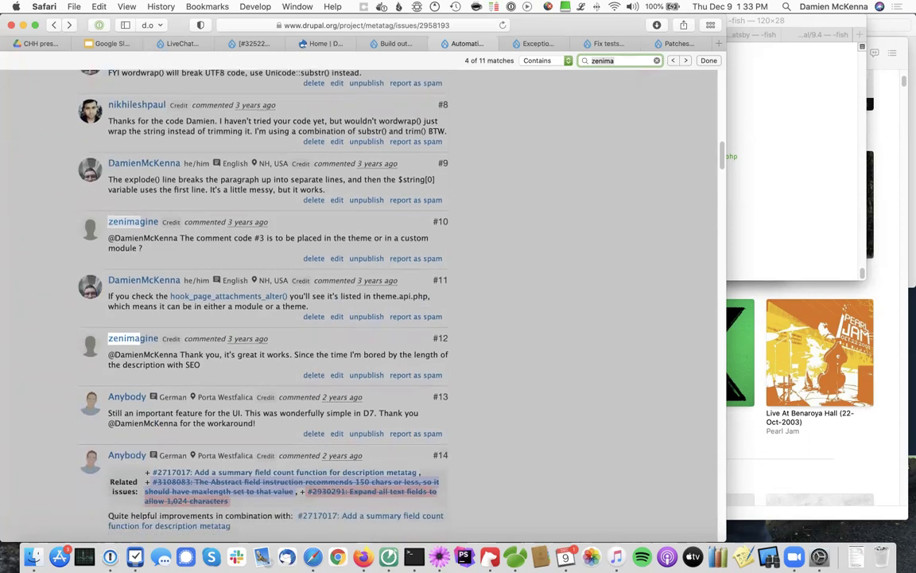
pyautogui.scroll(-2, 262, 318)
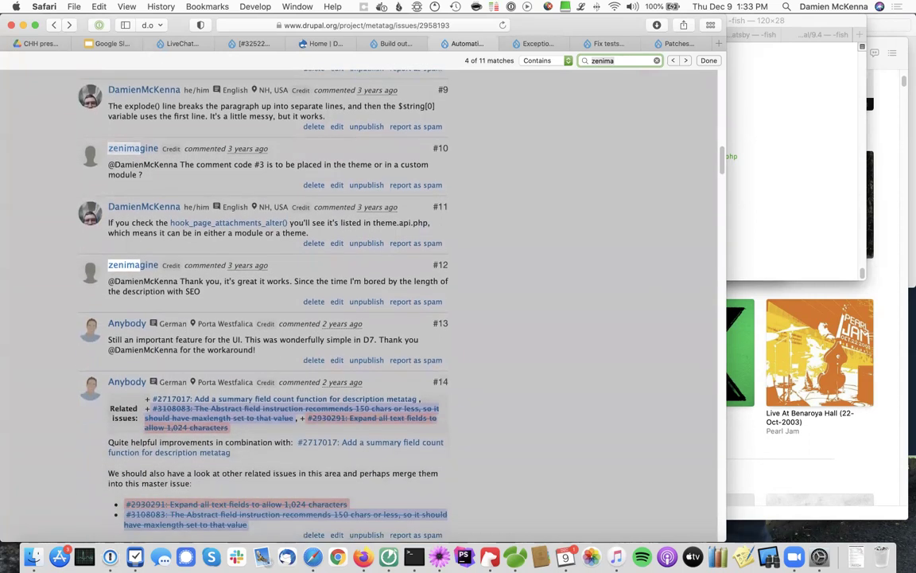
pyautogui.scroll(-3, 263, 318)
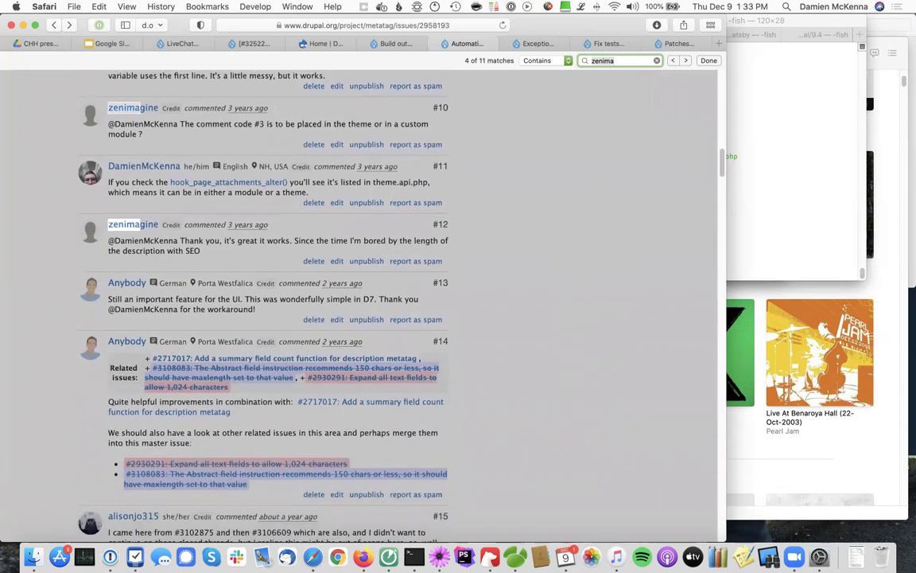
pyautogui.scroll(-6, 262, 318)
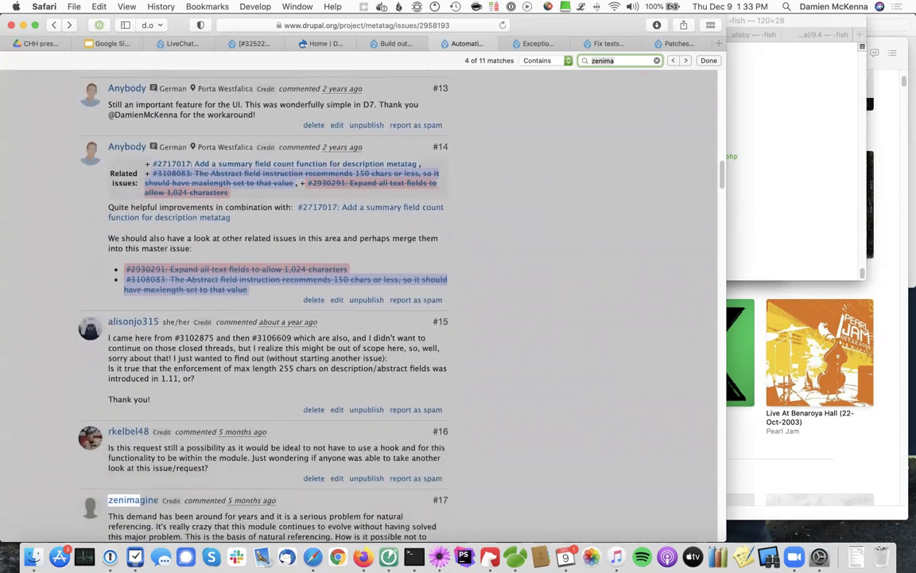
pyautogui.scroll(-5, 263, 319)
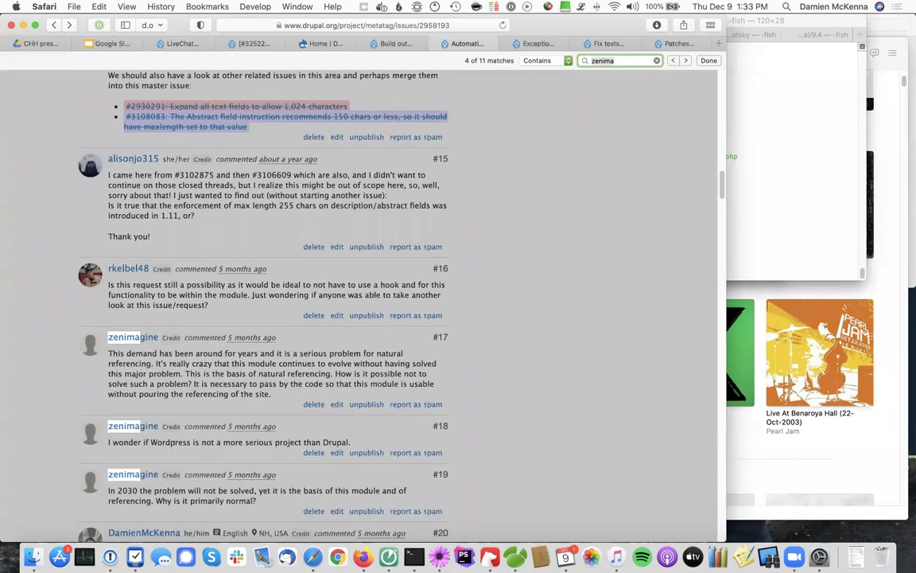
pyautogui.scroll(-5, 263, 318)
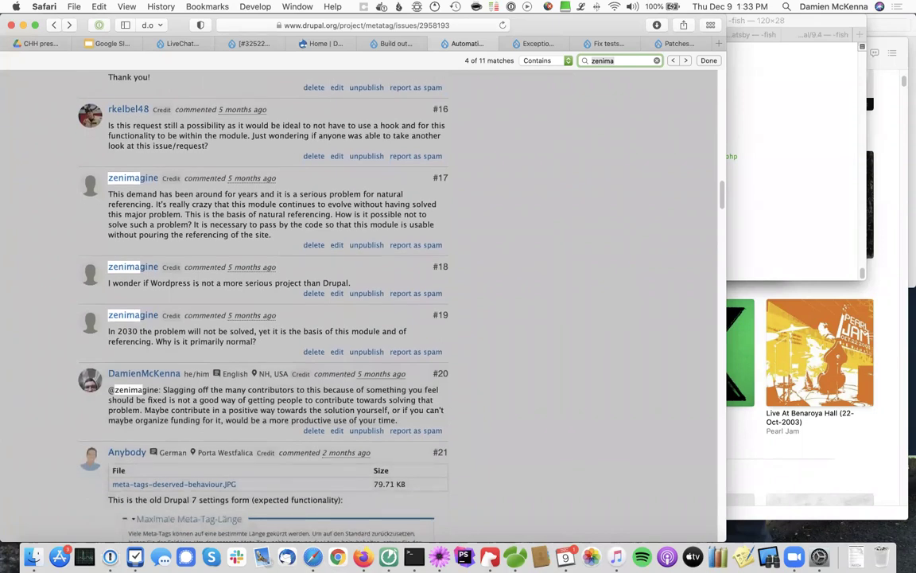
pyautogui.scroll(-12, 262, 318)
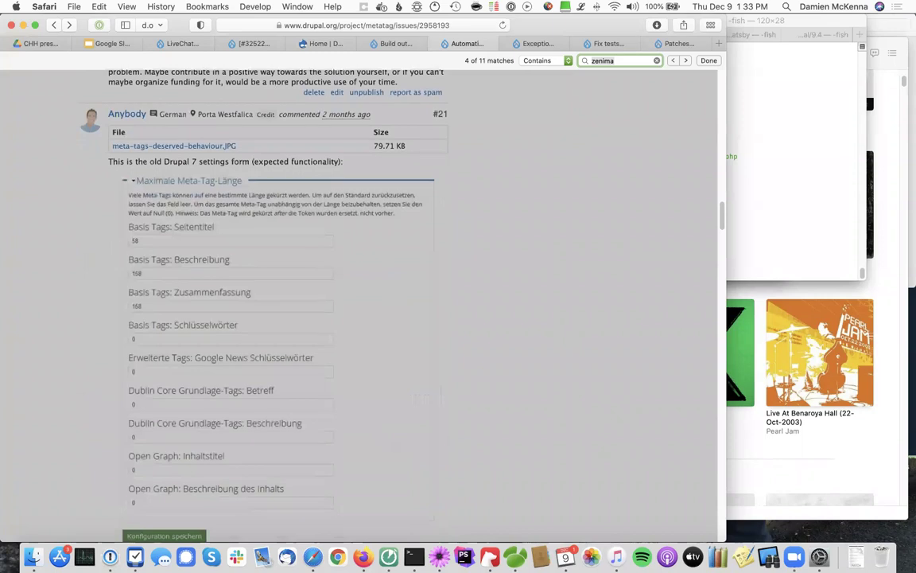
pyautogui.scroll(-7, 263, 318)
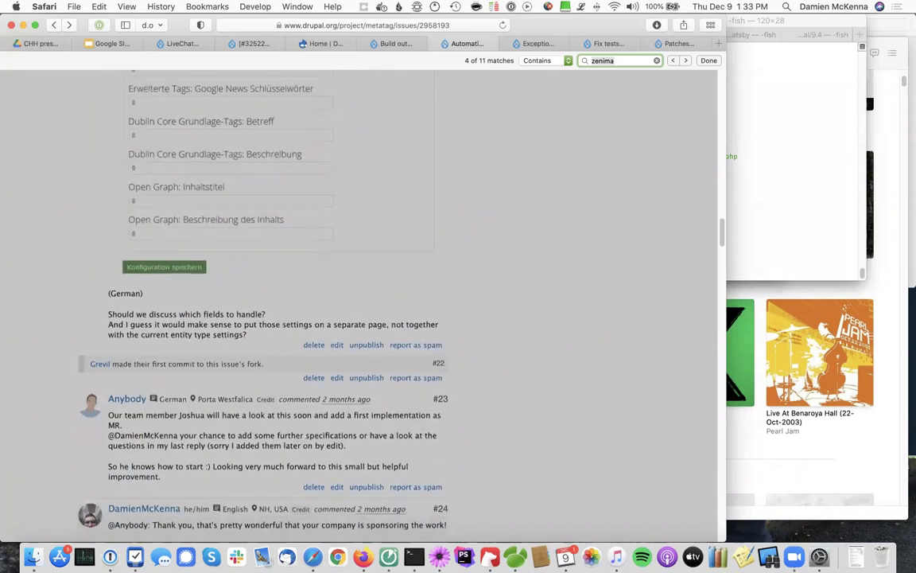
pyautogui.scroll(-1, 195, 348)
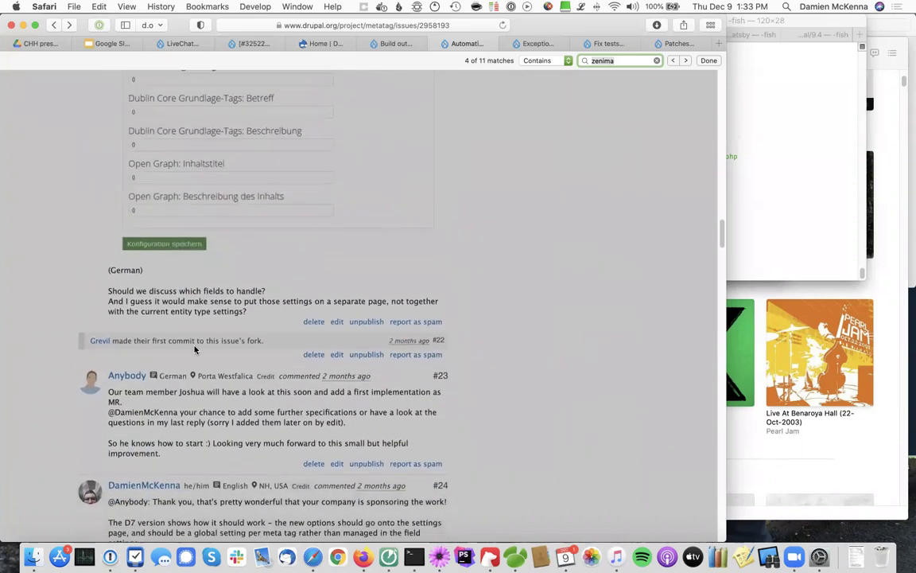
pyautogui.scroll(-20, 544, 382)
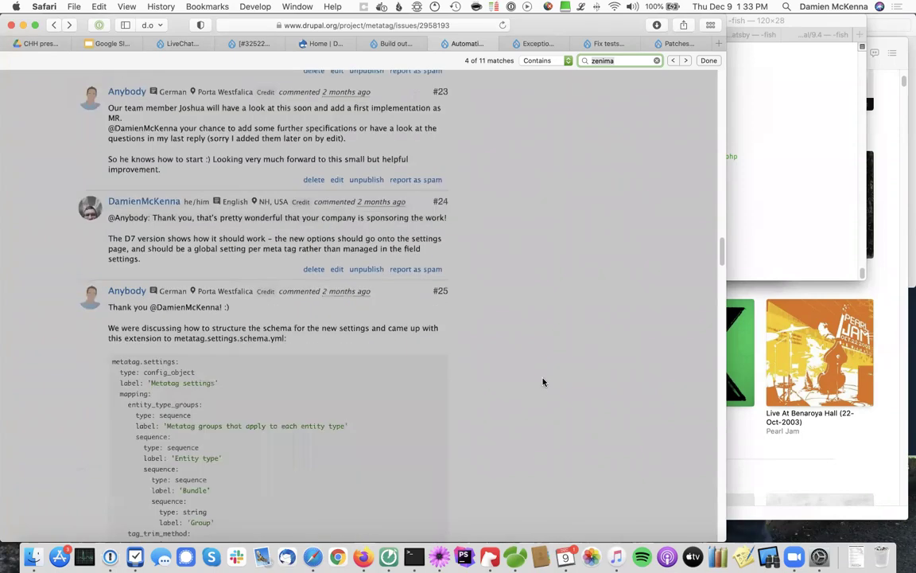
pyautogui.scroll(-20, 543, 382)
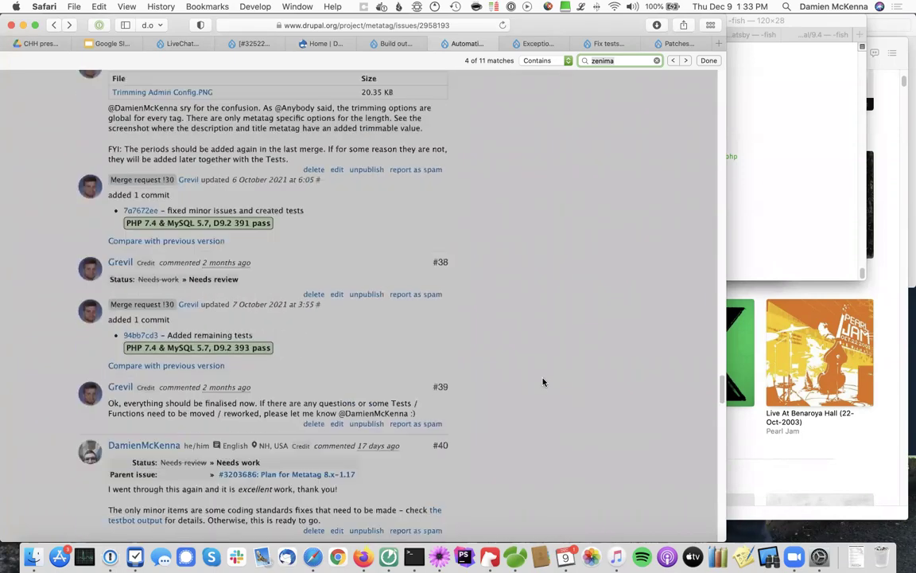
pyautogui.scroll(-17, 544, 382)
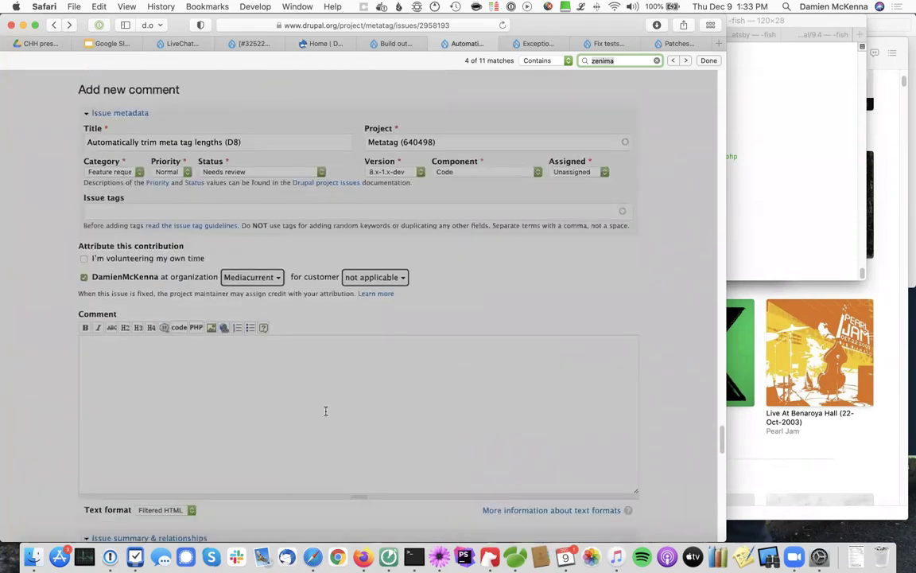
pyautogui.scroll(-12, 325, 410)
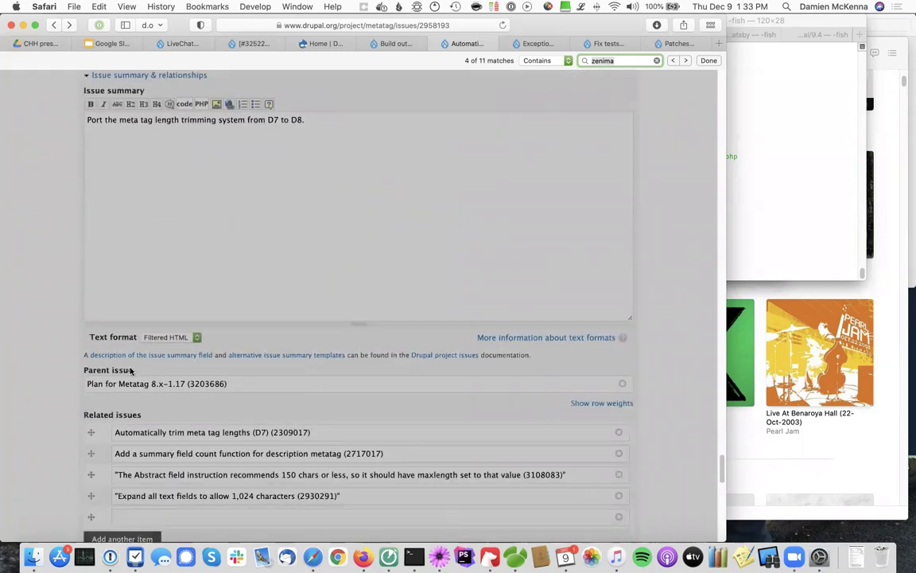
pyautogui.scroll(-15, 50, 383)
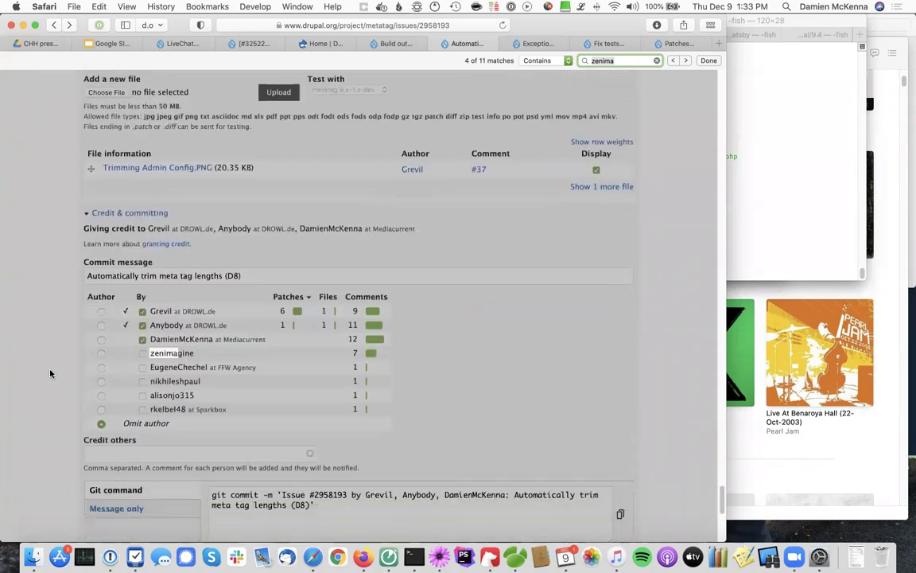
pyautogui.press('super+f')
# Look up commenters in the credit table and give credit to the comment #8 contributor.
pyautogui.write('eugene')
pyautogui.press('super+shift+g')
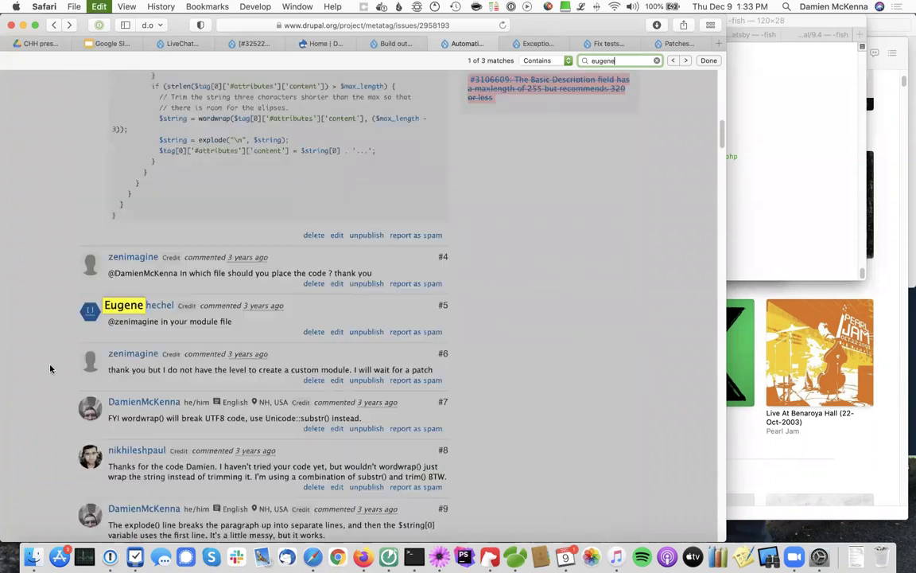
pyautogui.press('super+g')
pyautogui.press('super+f')
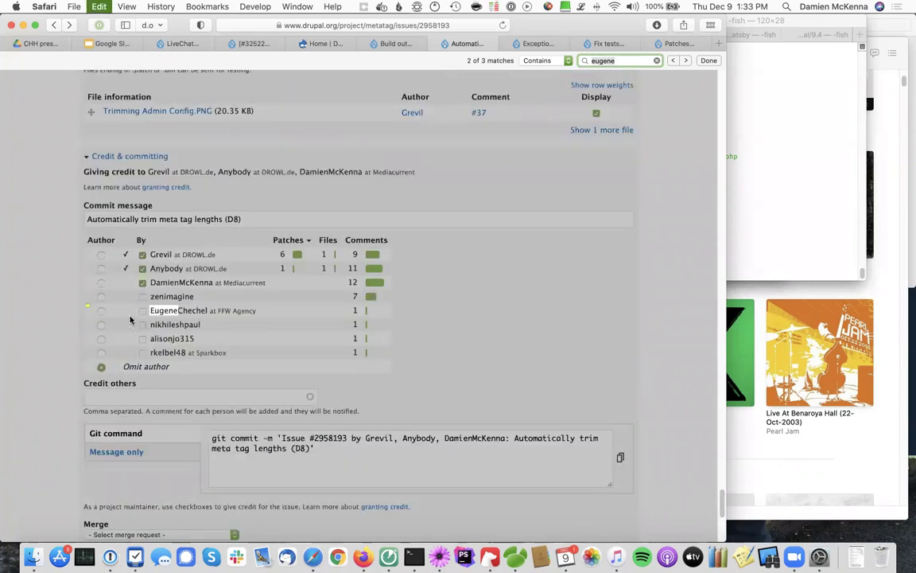
pyautogui.write('nikh')
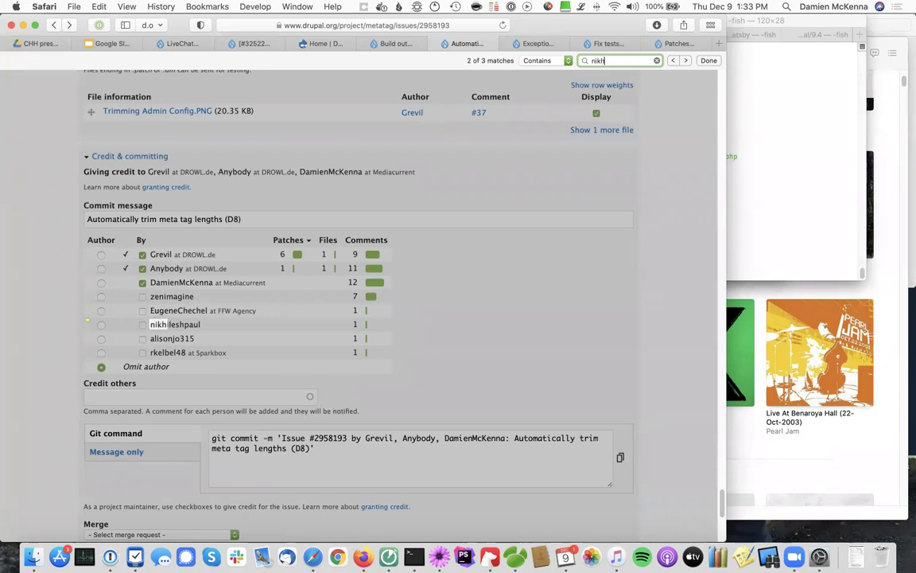
pyautogui.press('super+shift+g')
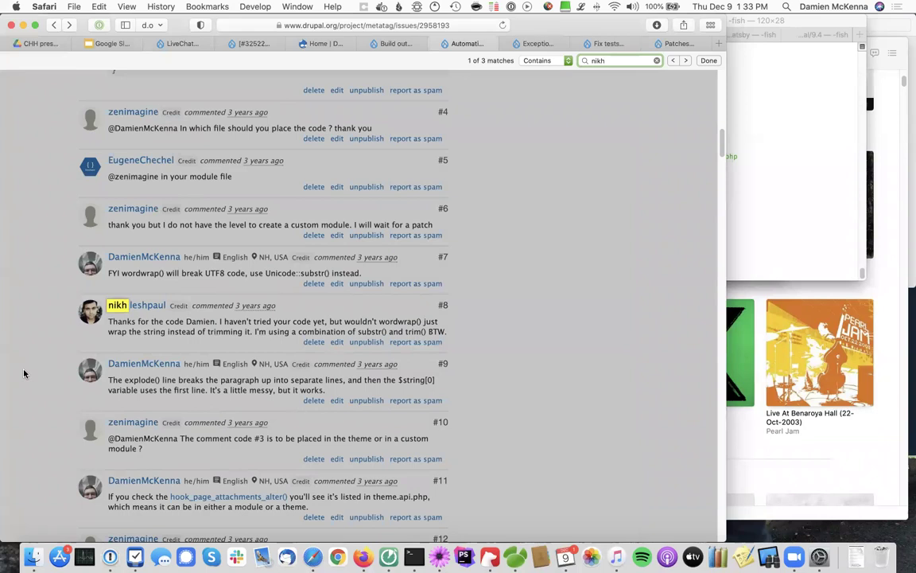
pyautogui.press('super+g')
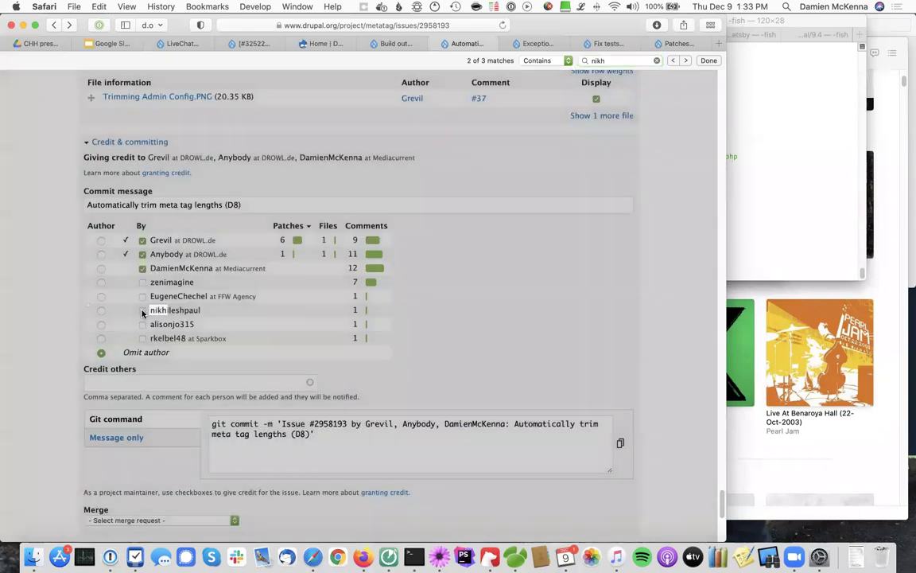
pyautogui.click(142, 311)
# Check the remaining commenters, including the comment #16 contributor, against the credit table.
pyautogui.press('super+f')
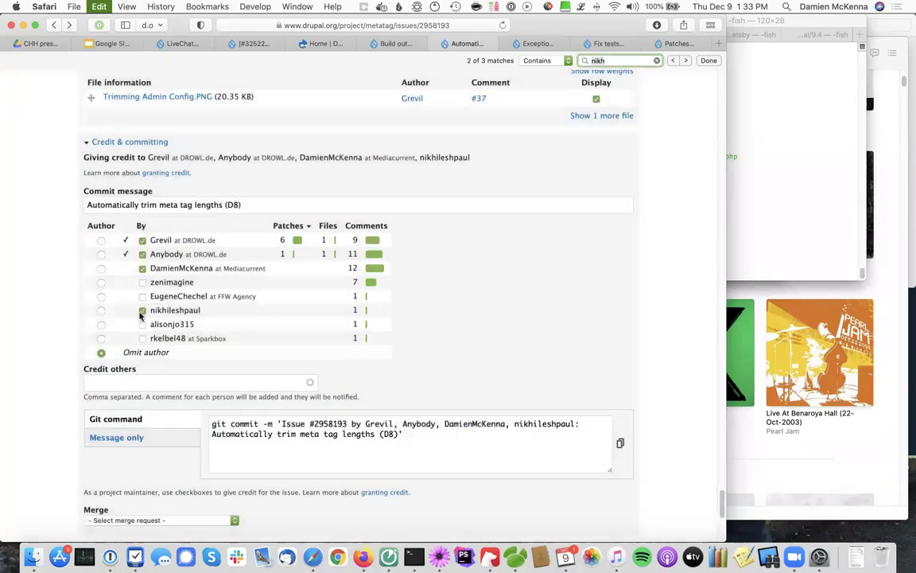
pyautogui.write('alison')
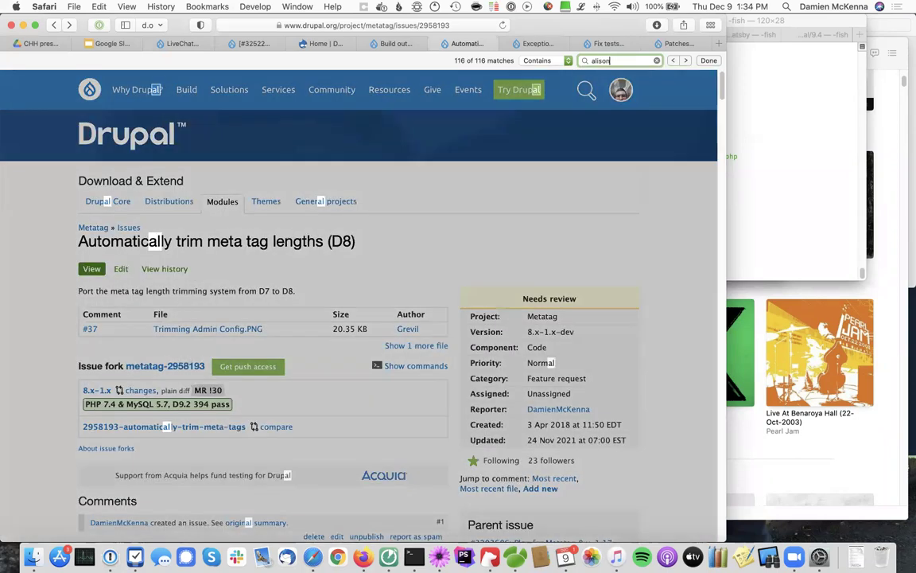
pyautogui.write('j')
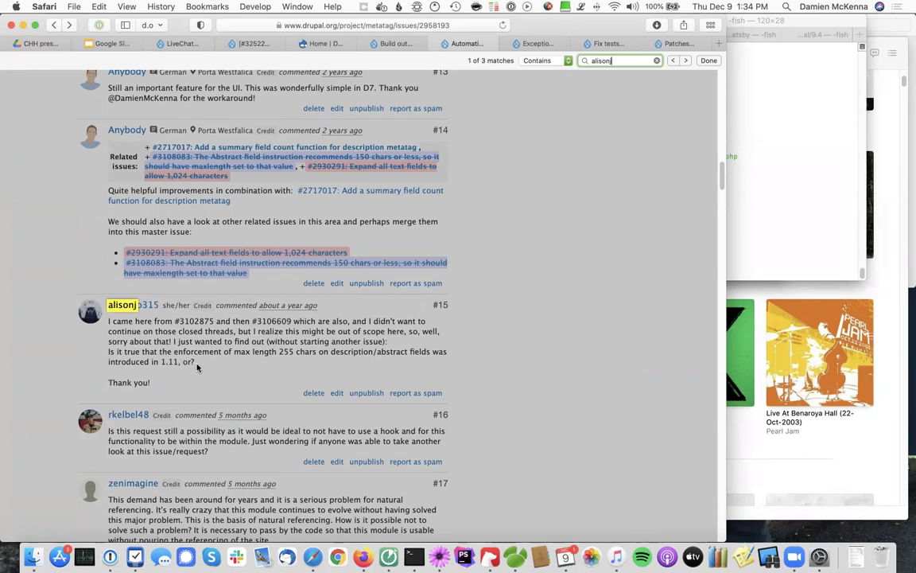
pyautogui.press('Return')
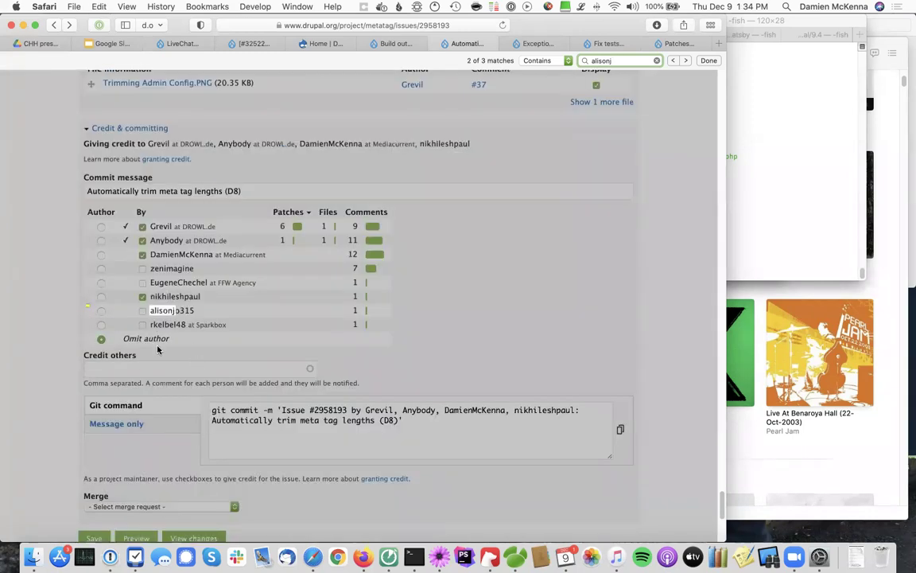
pyautogui.press('super+a')
pyautogui.write('rke')
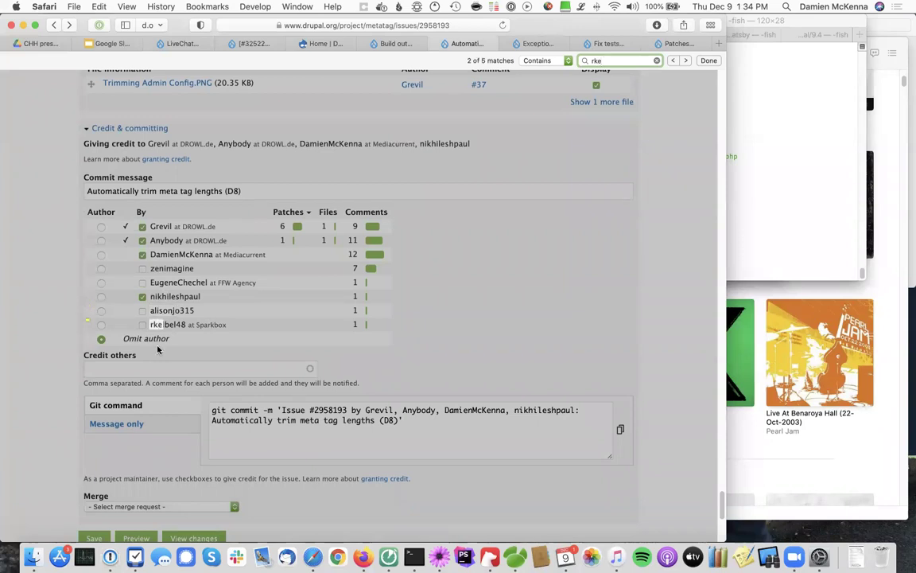
pyautogui.press('Return')
pyautogui.press('Return')
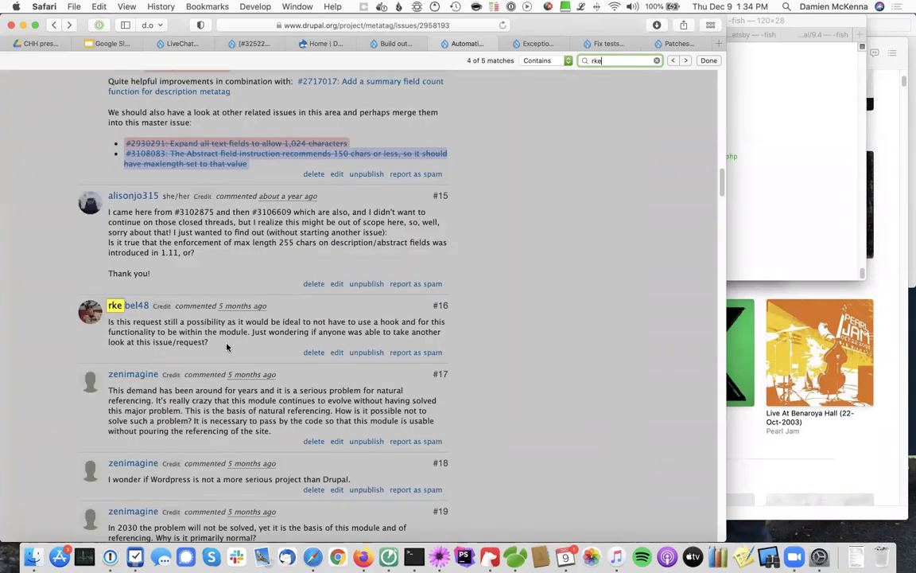
pyautogui.press('Return')
pyautogui.press('Escape')
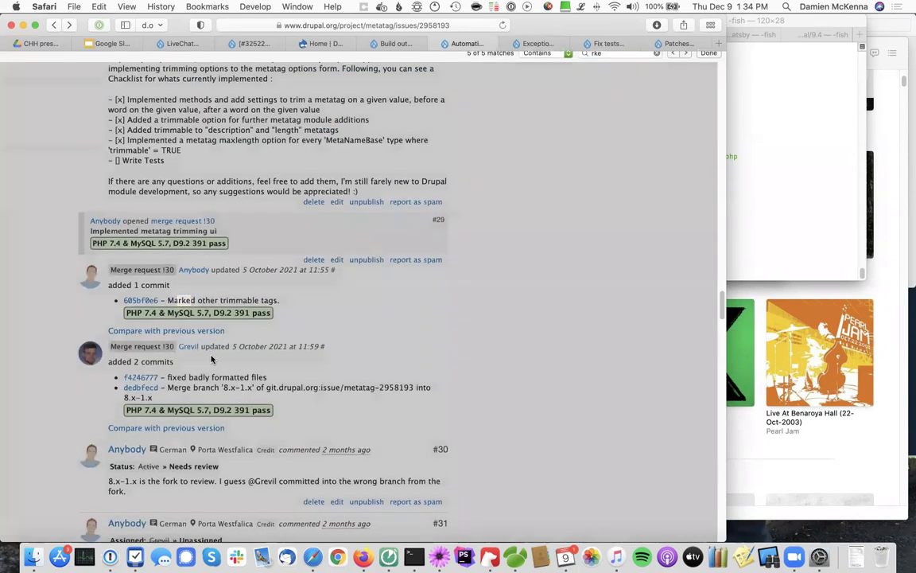
pyautogui.press('super+g')
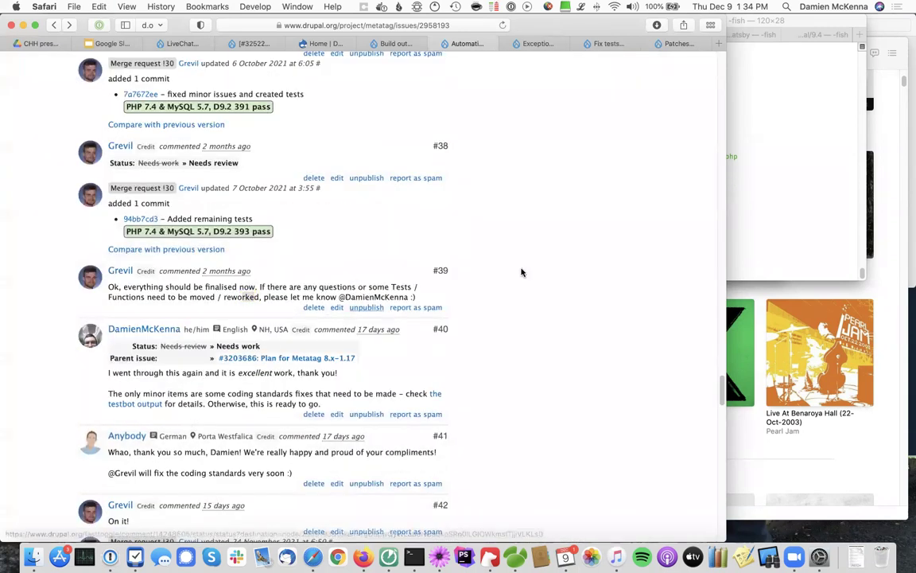
pyautogui.scroll(-20, 598, 282)
pyautogui.scroll(10, 389, 167)
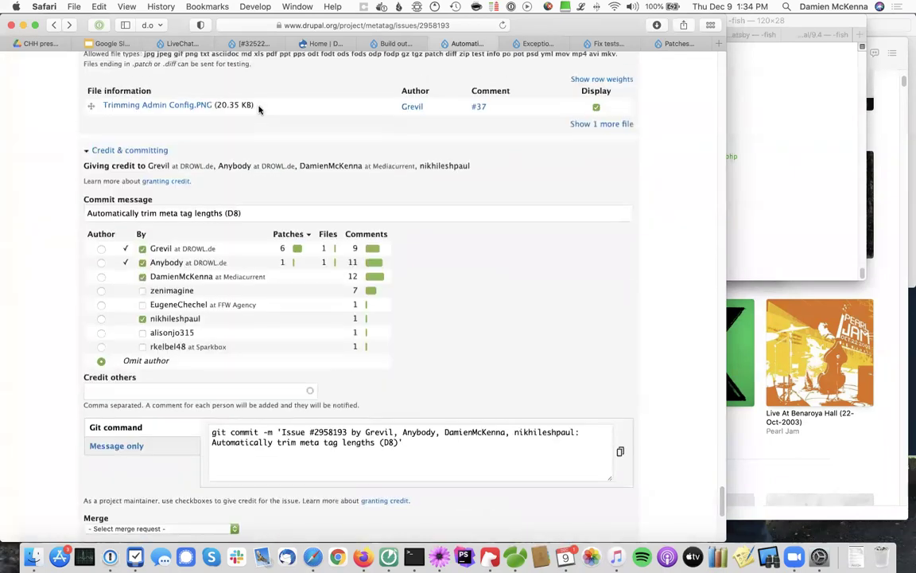
# Make the main patch contributor the commit author and set the message to 'Automatically trim meta tag lengths.'.
pyautogui.click(101, 248)
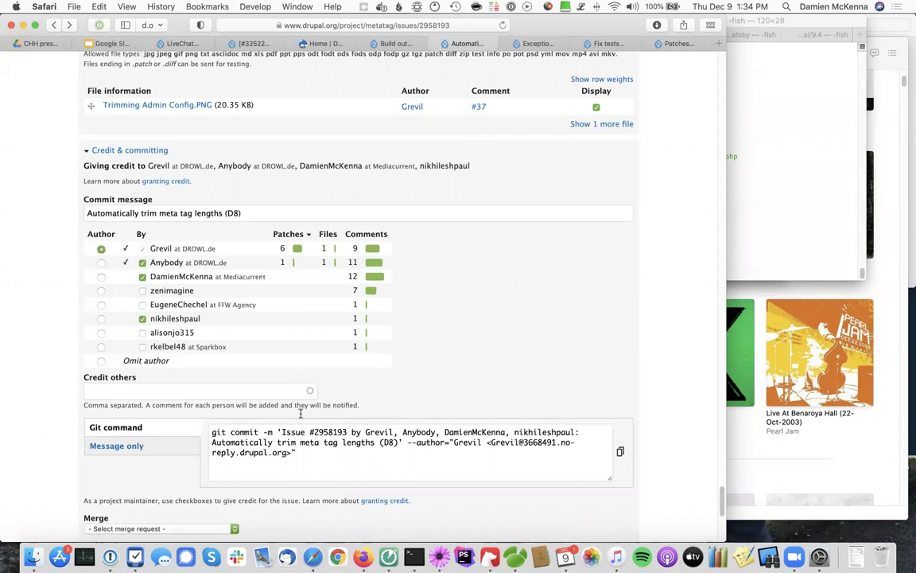
pyautogui.click(238, 213)
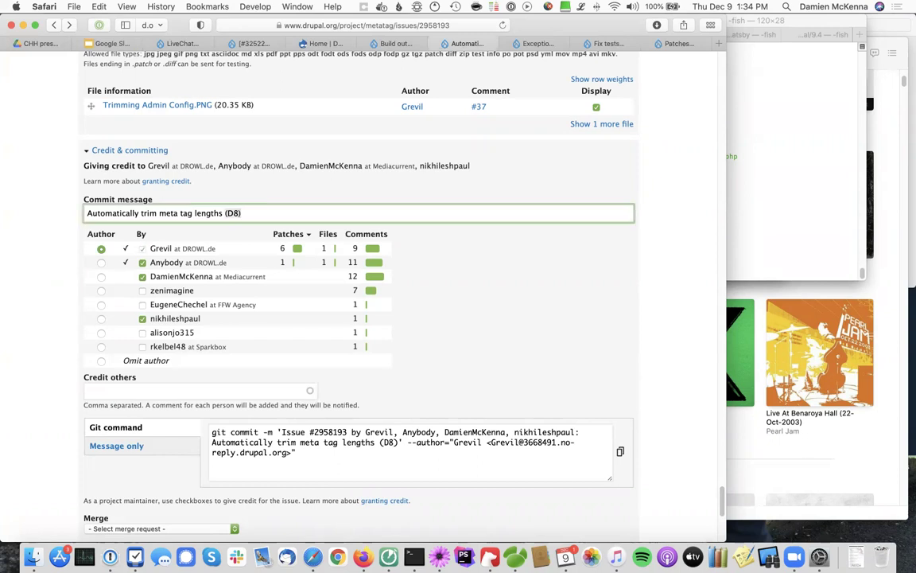
pyautogui.write('.')
pyautogui.click(311, 455)
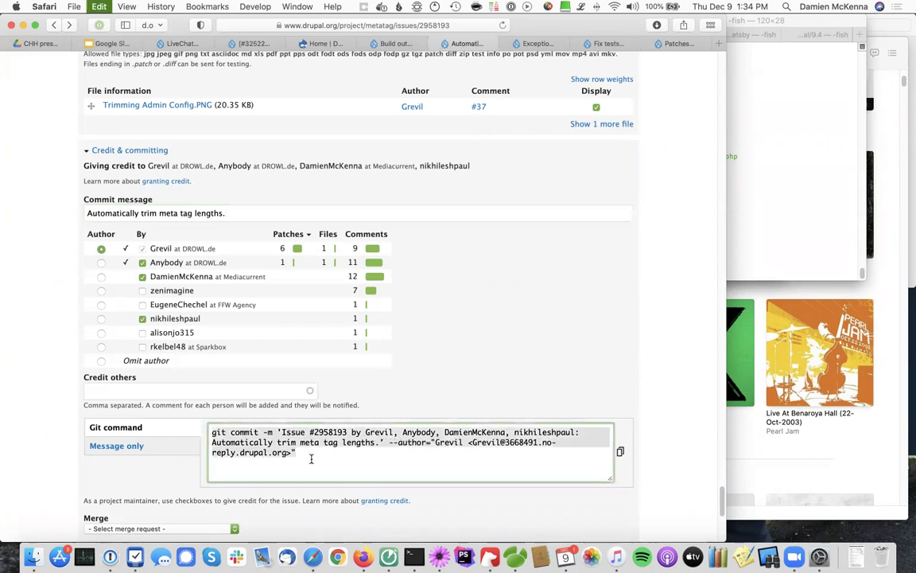
pyautogui.press('super+Tab')
pyautogui.press('super+Tab')
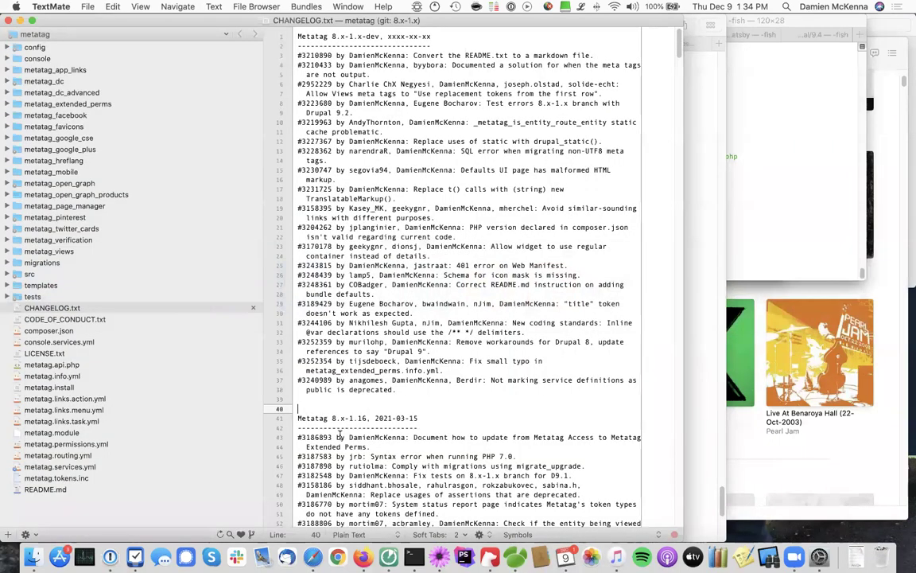
# Paste the commit line onto CHANGELOG line 39 and strip its git commit -m prefix.
pyautogui.click(330, 399)
pyautogui.press('super+v')
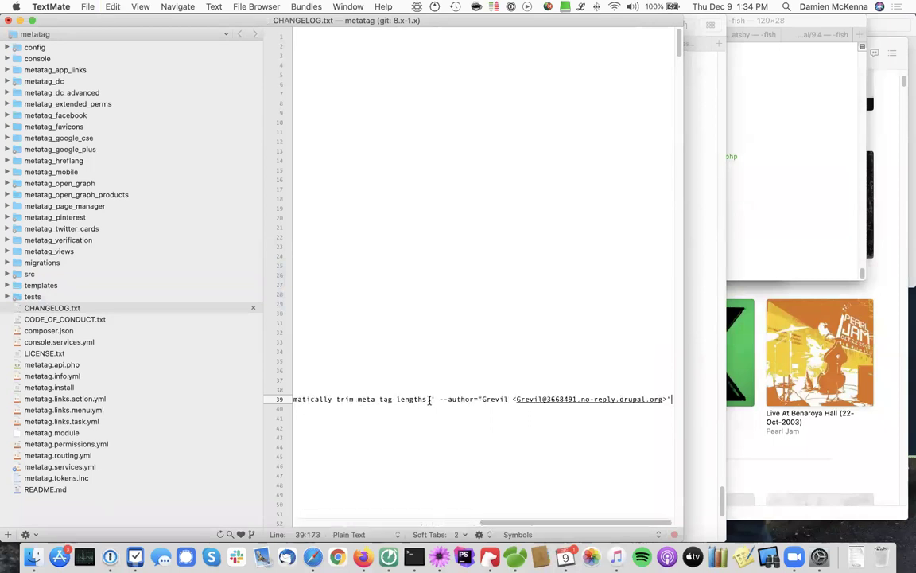
pyautogui.press('super+Left')
pyautogui.hotkey('shift', 'alt', 'Right')
pyautogui.hotkey('shift', 'alt', 'Right')
pyautogui.hotkey('shift', 'alt', 'Right')
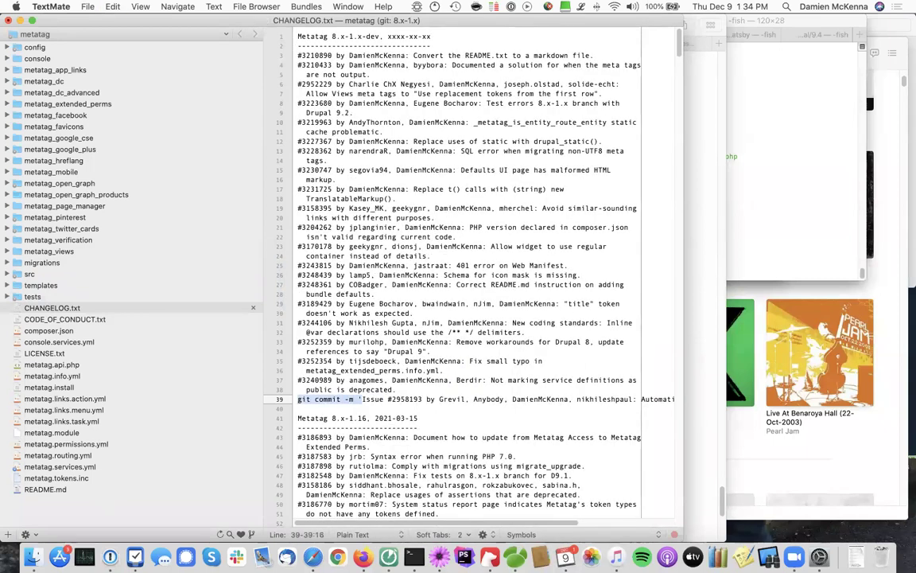
pyautogui.hotkey('shift', 'alt', 'Right')
pyautogui.hotkey('shift', 'Right')
pyautogui.press('BackSpace')
# Wrap the #2958193 entry onto an indented second line and add a blank line after it.
pyautogui.click(641, 398)
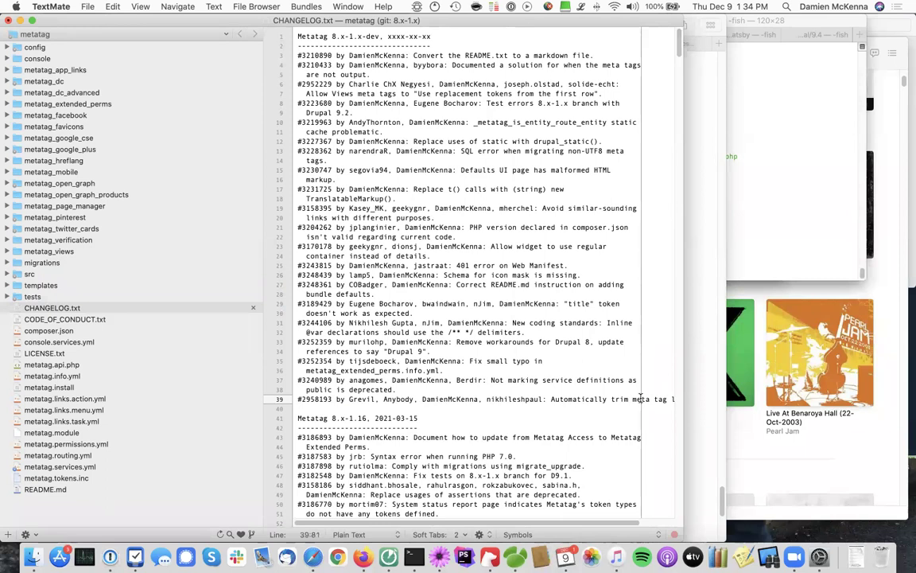
pyautogui.hotkey('alt', 'Left')
pyautogui.press('Return')
pyautogui.press('Down')
pyautogui.press('Return')
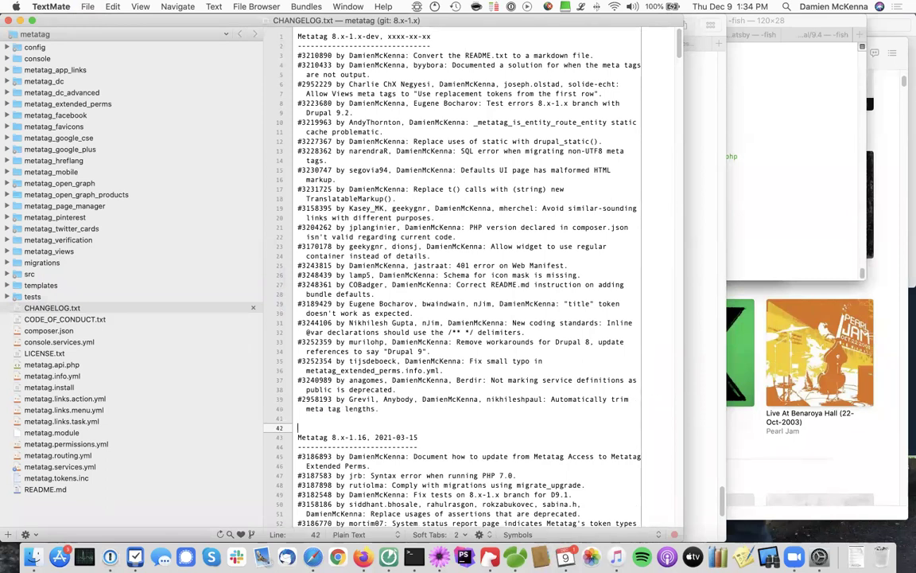
pyautogui.press('super+Tab')
# Rerun git status to check which files have uncommitted changes.
pyautogui.click(172, 276)
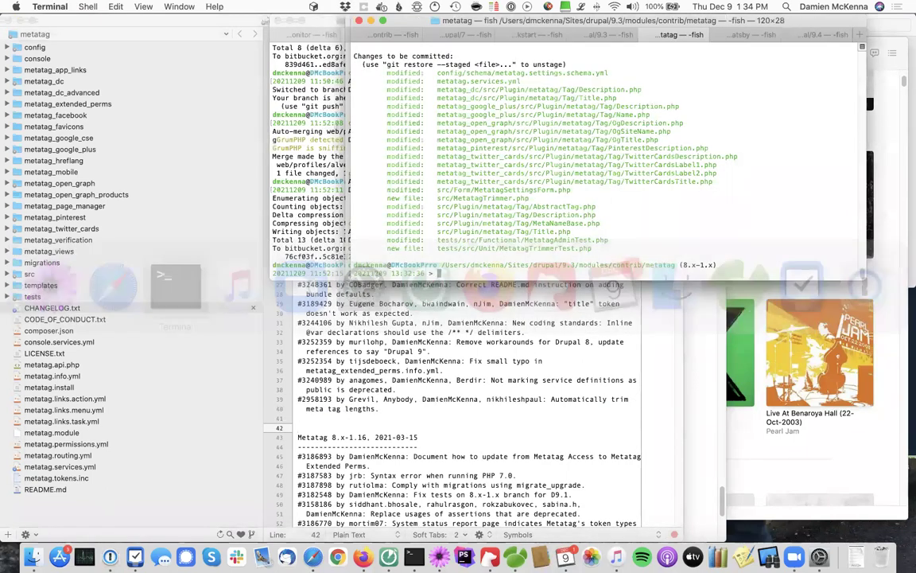
pyautogui.press('Up')
pyautogui.press('Return')
# Run the pasted git commit command with the credited author, then git push.
pyautogui.press('super+v')
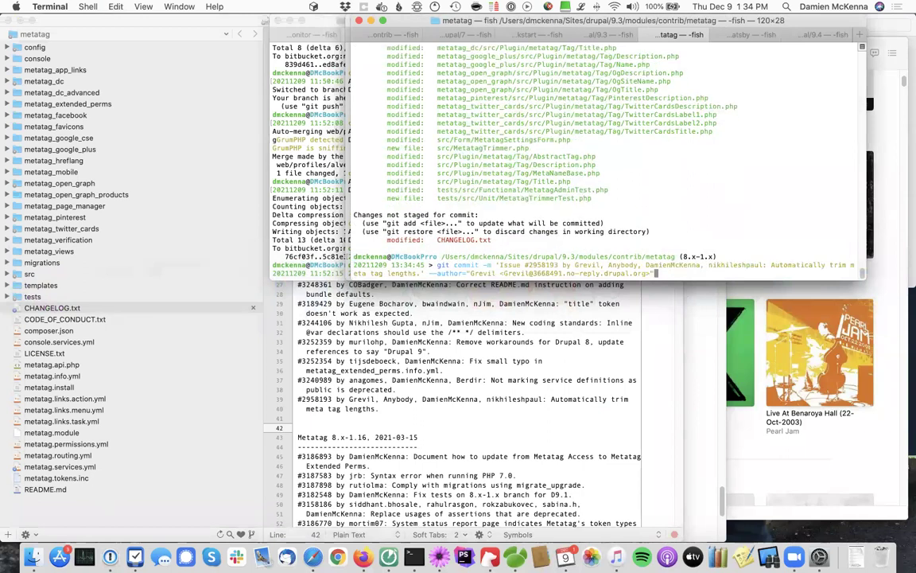
pyautogui.write('-n')
pyautogui.press('Return')
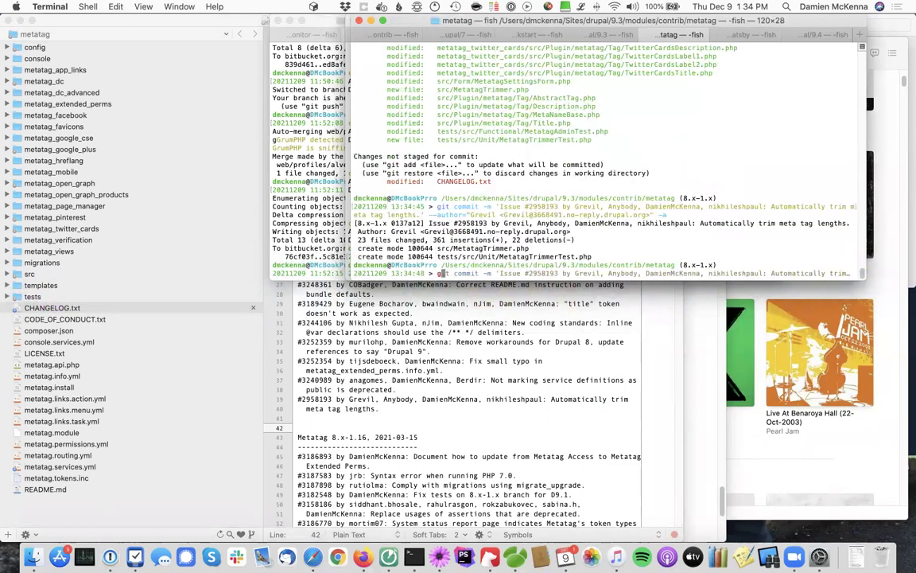
pyautogui.write('git push')
pyautogui.press('Return')
pyautogui.press('super+Tab')
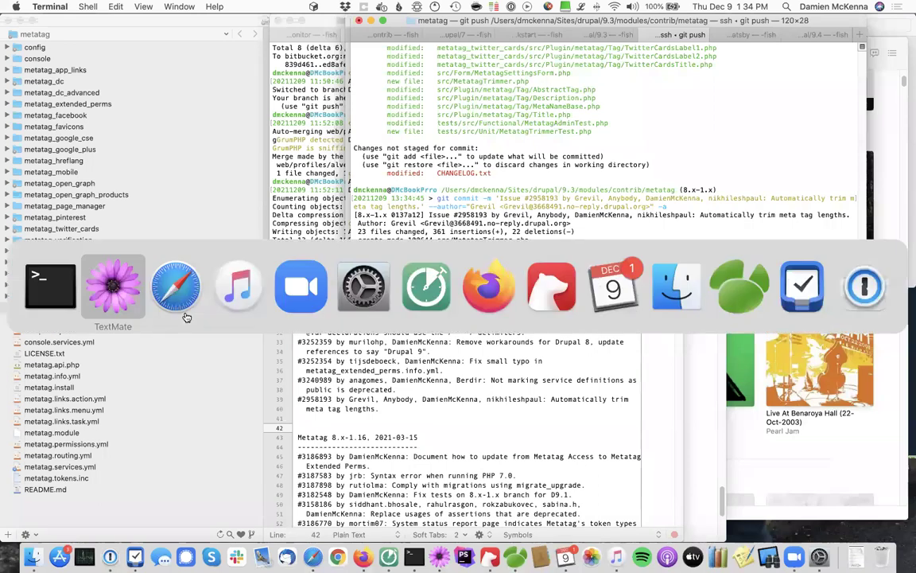
# Write 'Committed! Thanks to everyone for helping with this,' singling out the main contributor for putting together the code changes.
pyautogui.scroll(10, 23, 335)
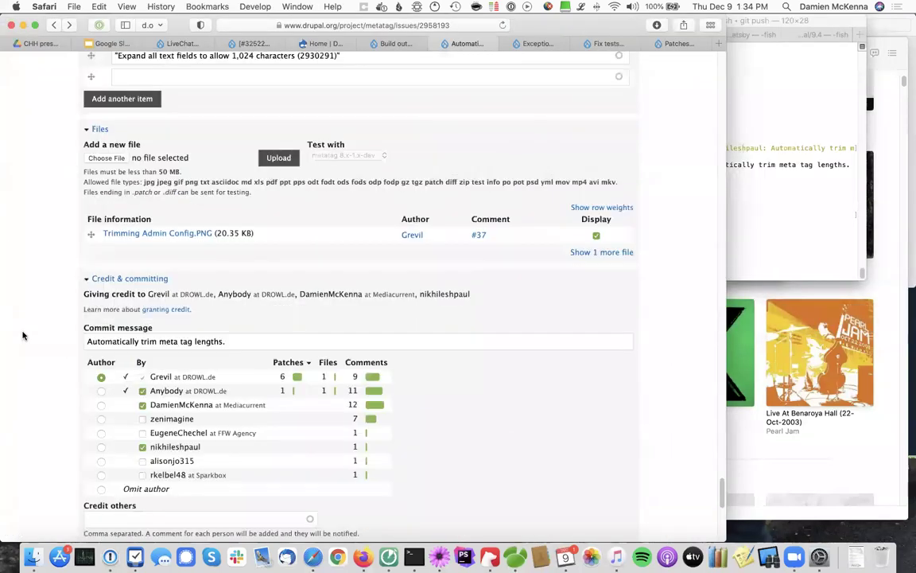
pyautogui.click(128, 167)
pyautogui.write('Committ')
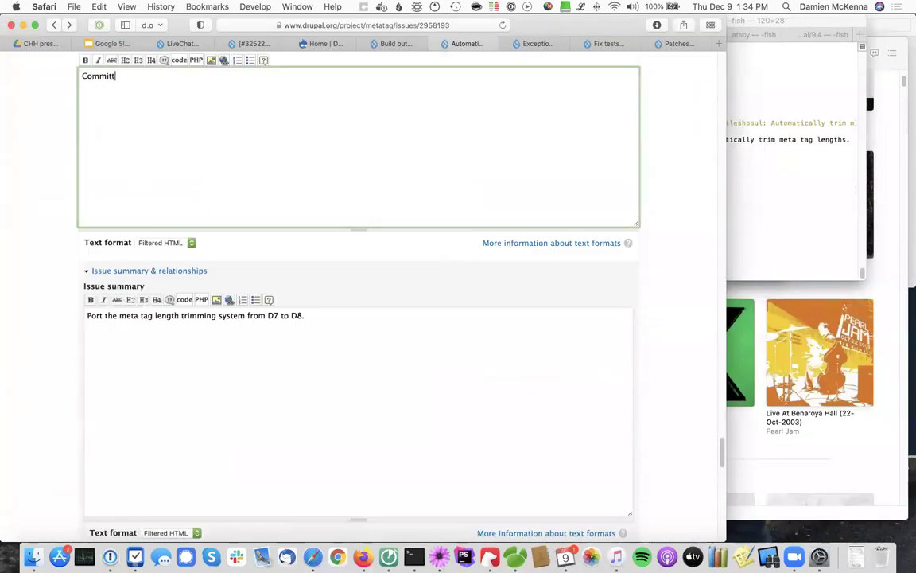
pyautogui.write('ed! Thanks to everyone for hel')
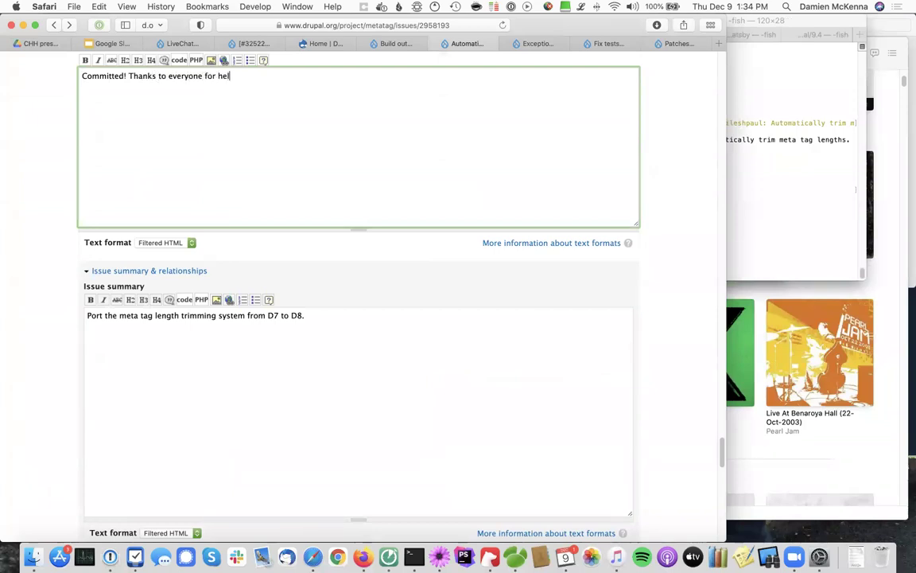
pyautogui.write('ping with this, especially Grevil')
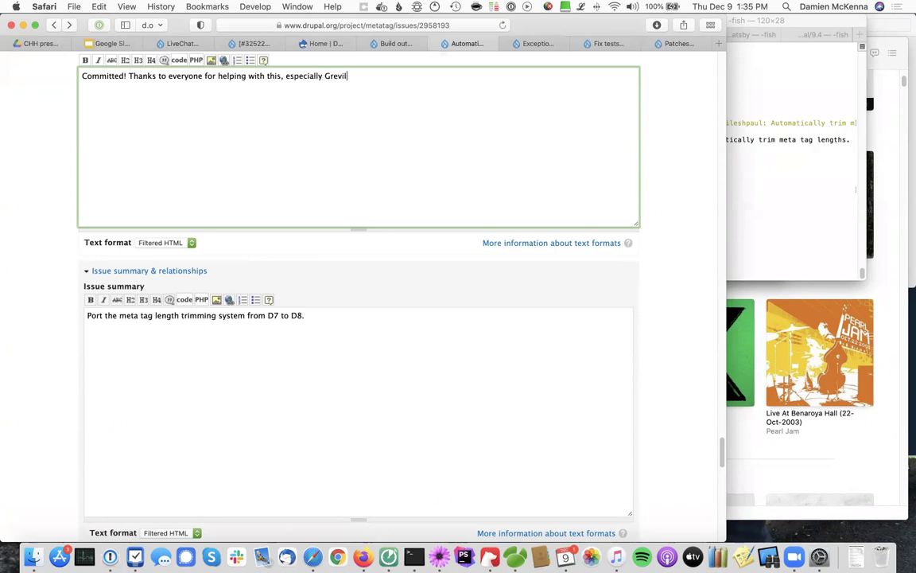
pyautogui.write('r')
pyautogui.scroll(-15, 142, 200)
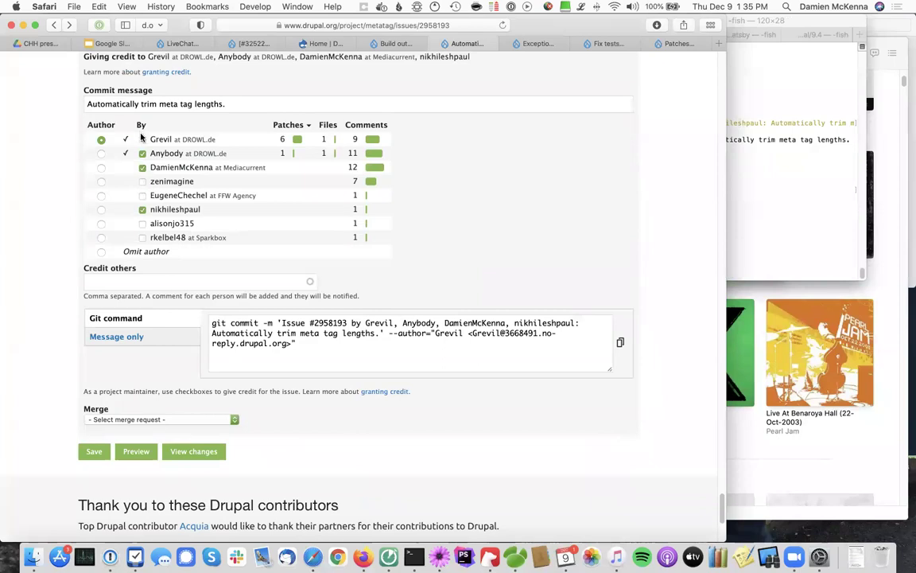
pyautogui.scroll(15, 141, 137)
pyautogui.write('doing the ha')
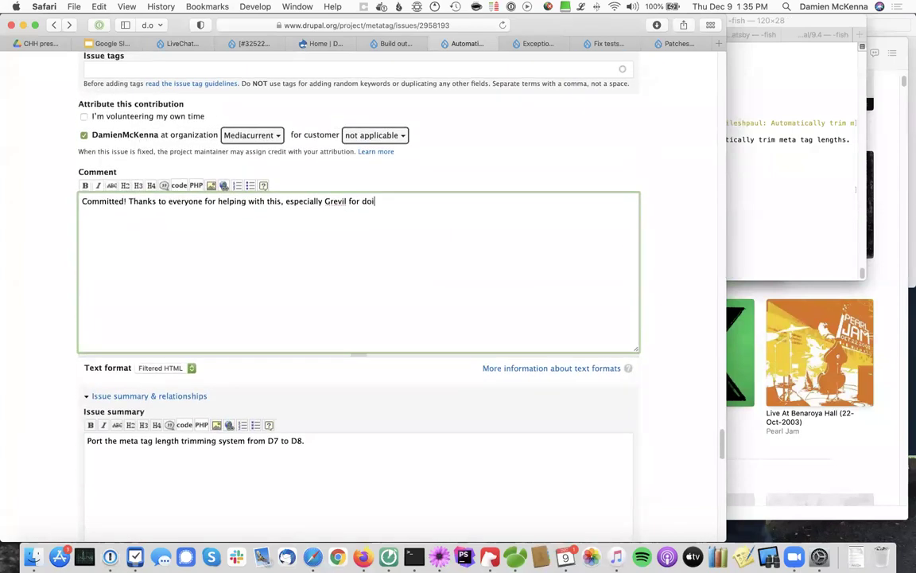
pyautogui.press('BackSpace')
pyautogui.press('BackSpace')
pyautogui.hotkey('alt', 'BackSpace')
pyautogui.hotkey('alt', 'BackSpace')
pyautogui.write('p')
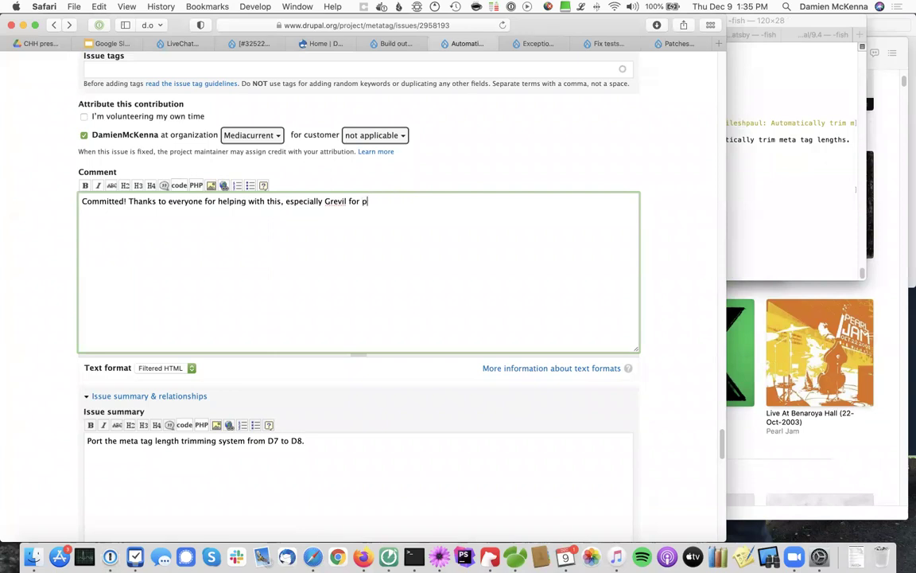
pyautogui.write('utting together the code chang')
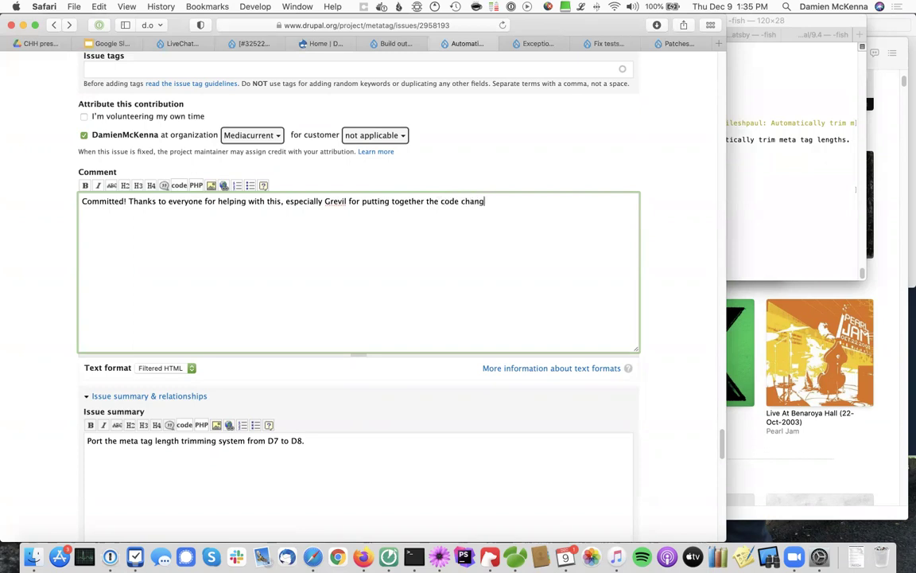
pyautogui.write('es.')
pyautogui.scroll(5, 212, 322)
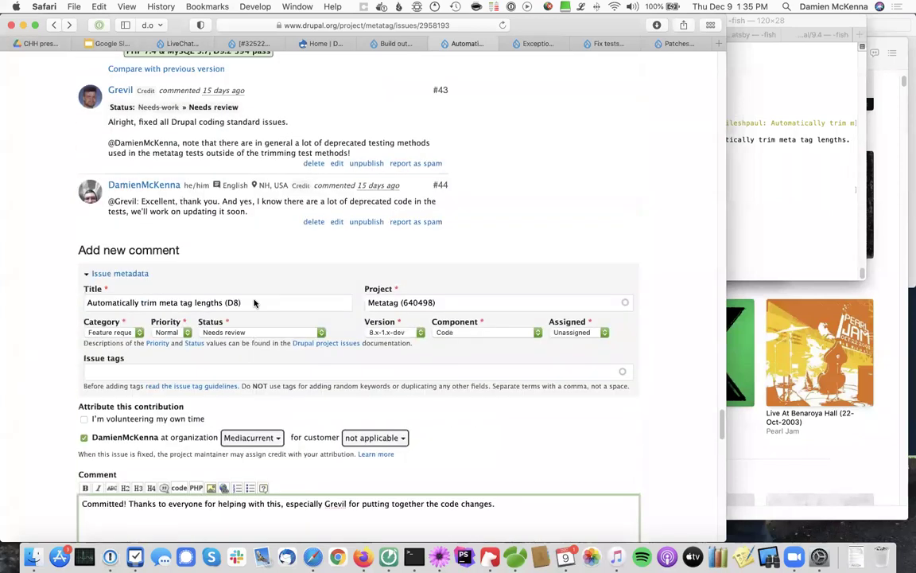
# Set the issue status to Fixed and save the thank-you comment as #46.
pyautogui.click(240, 338)
pyautogui.click(231, 359)
pyautogui.scroll(-10, 230, 365)
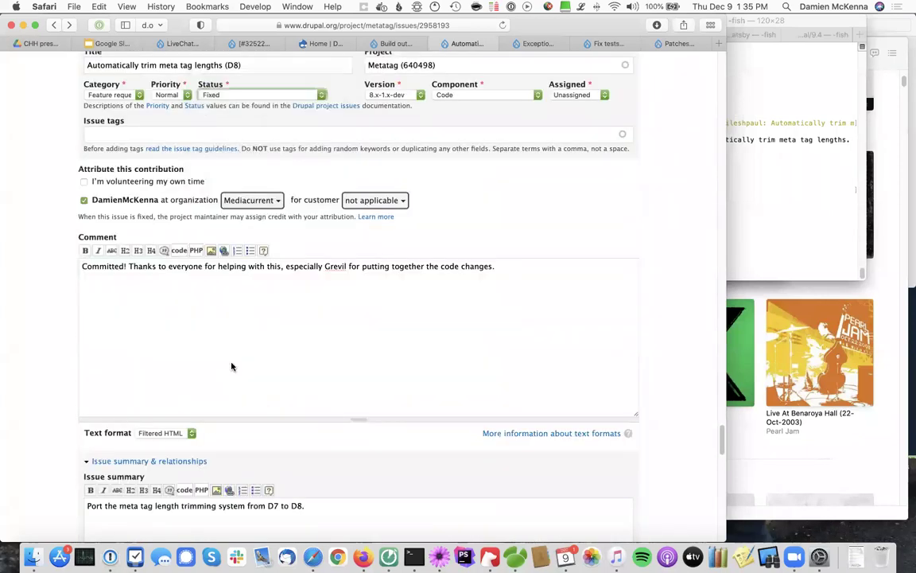
pyautogui.scroll(-15, 104, 312)
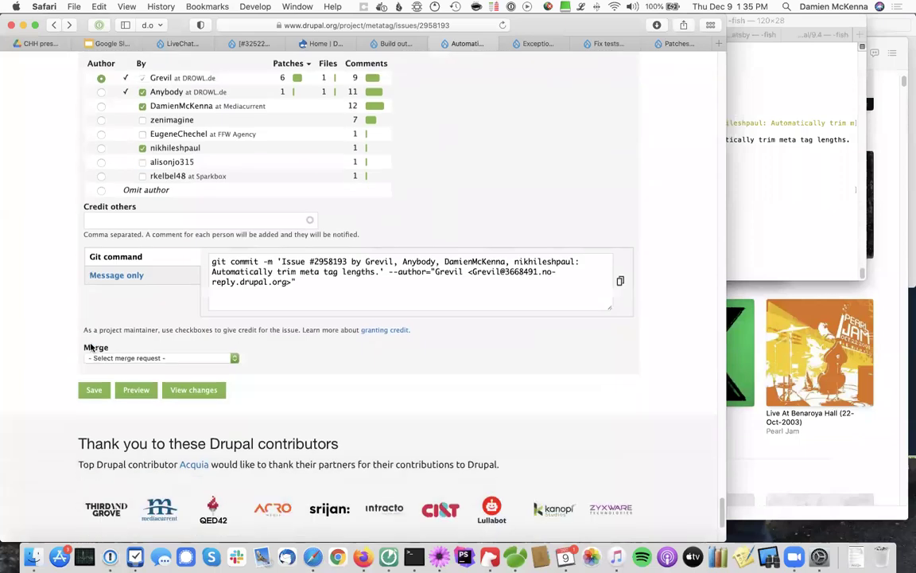
pyautogui.click(91, 338)
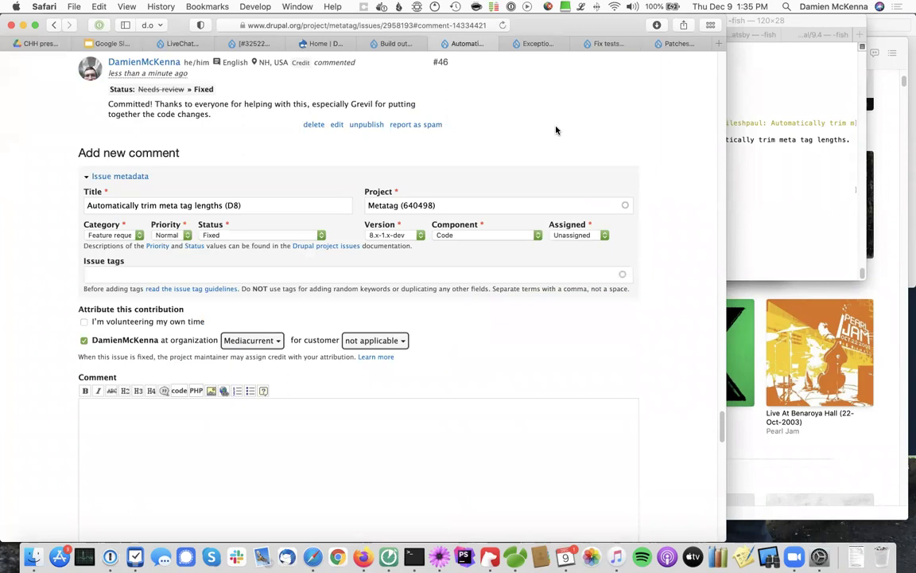
pyautogui.scroll(15, 556, 129)
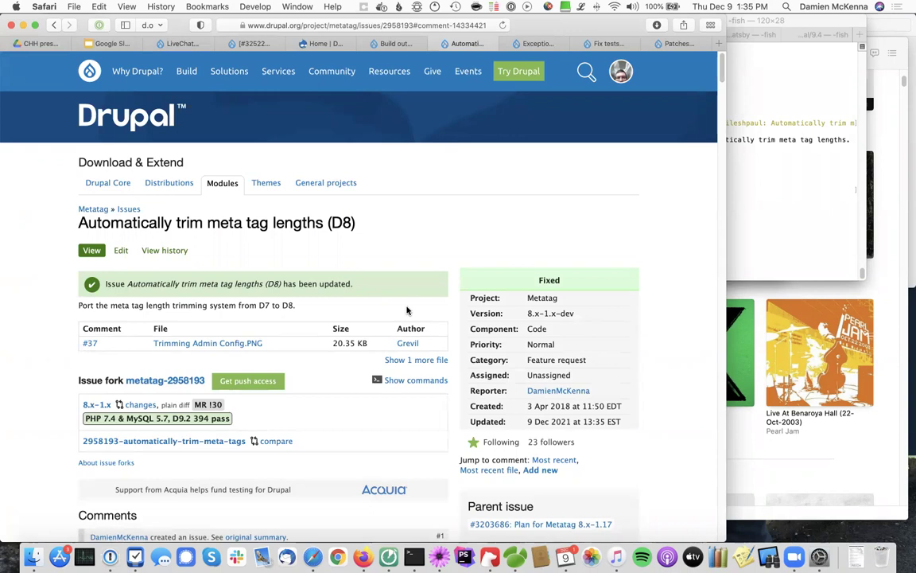
# Open the Contrib Half Hour 2021-12-09 deck and go from the Demo time! slide to Thank You!
pyautogui.click(38, 42)
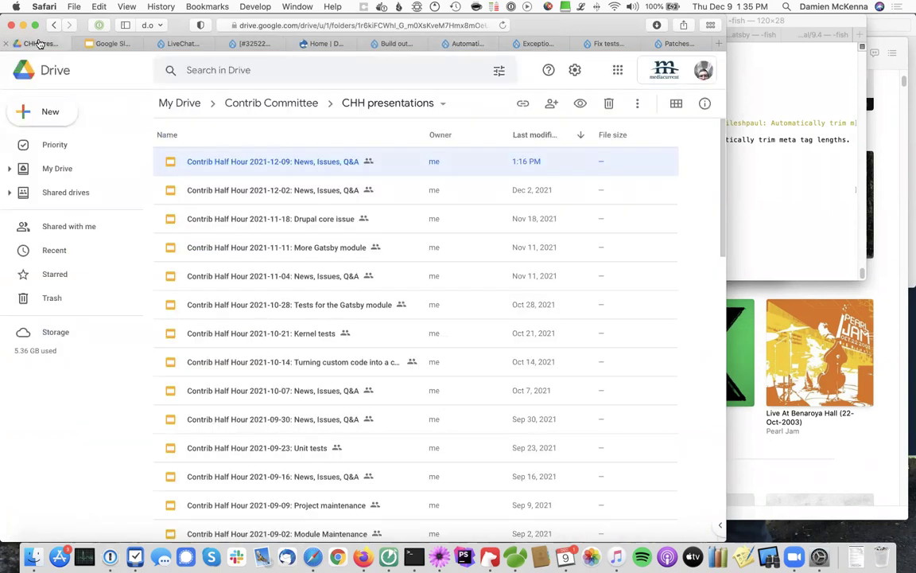
pyautogui.click(109, 45)
pyautogui.scroll(-2, 64, 360)
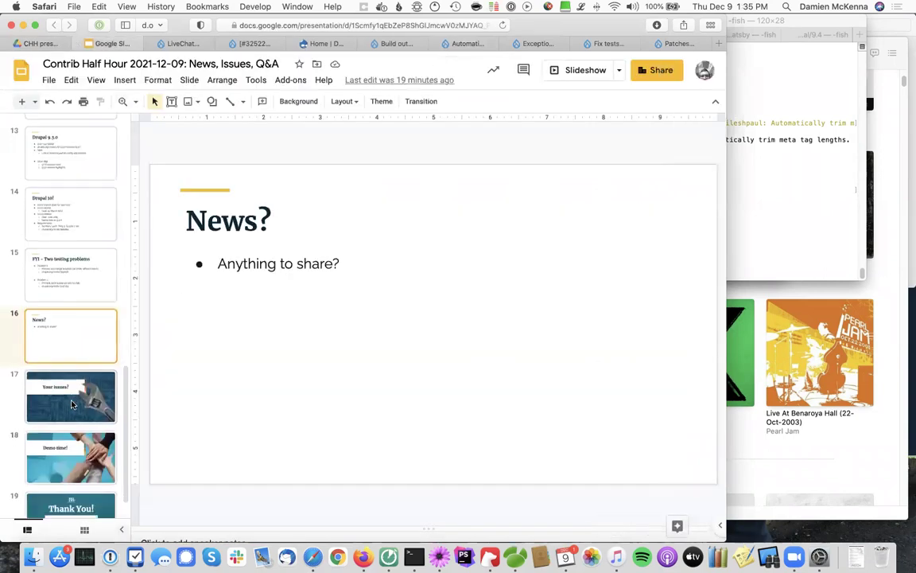
pyautogui.click(73, 427)
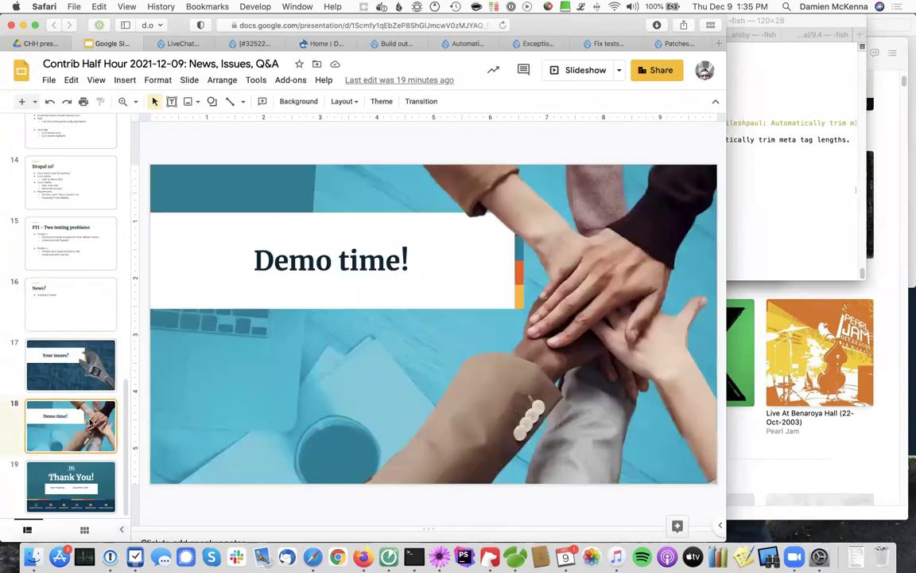
pyautogui.click(80, 478)
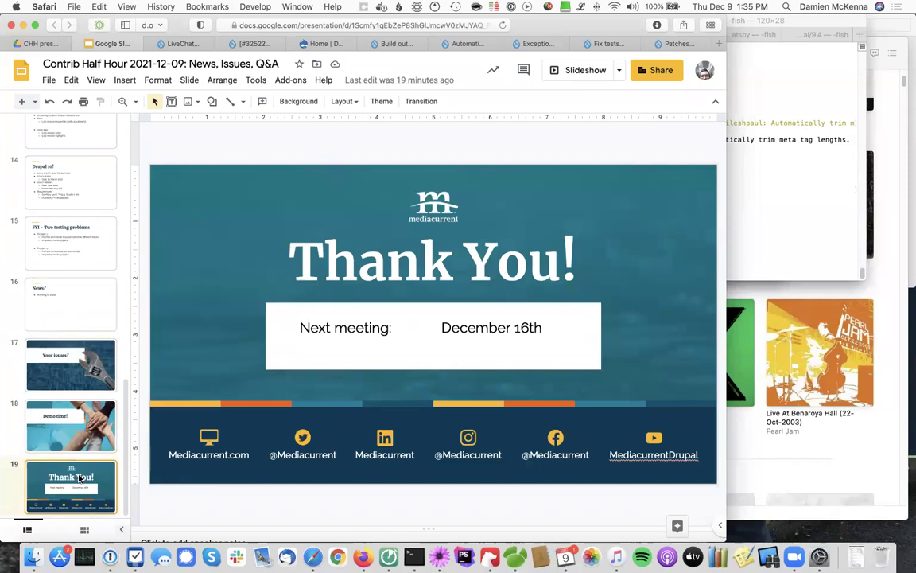